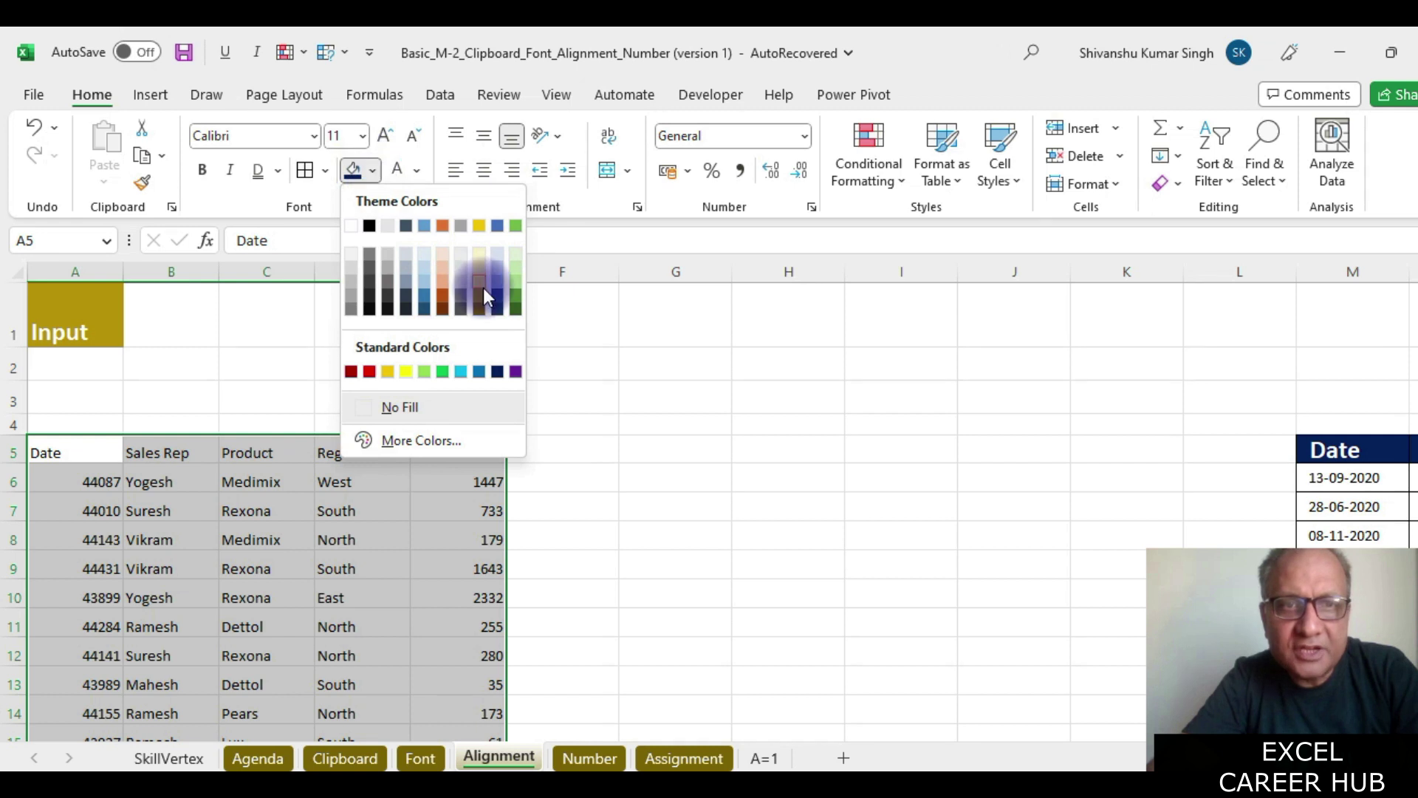
Fill the sales table with light blue and its header row A5:E5 with dark blue
left_click(498, 282)
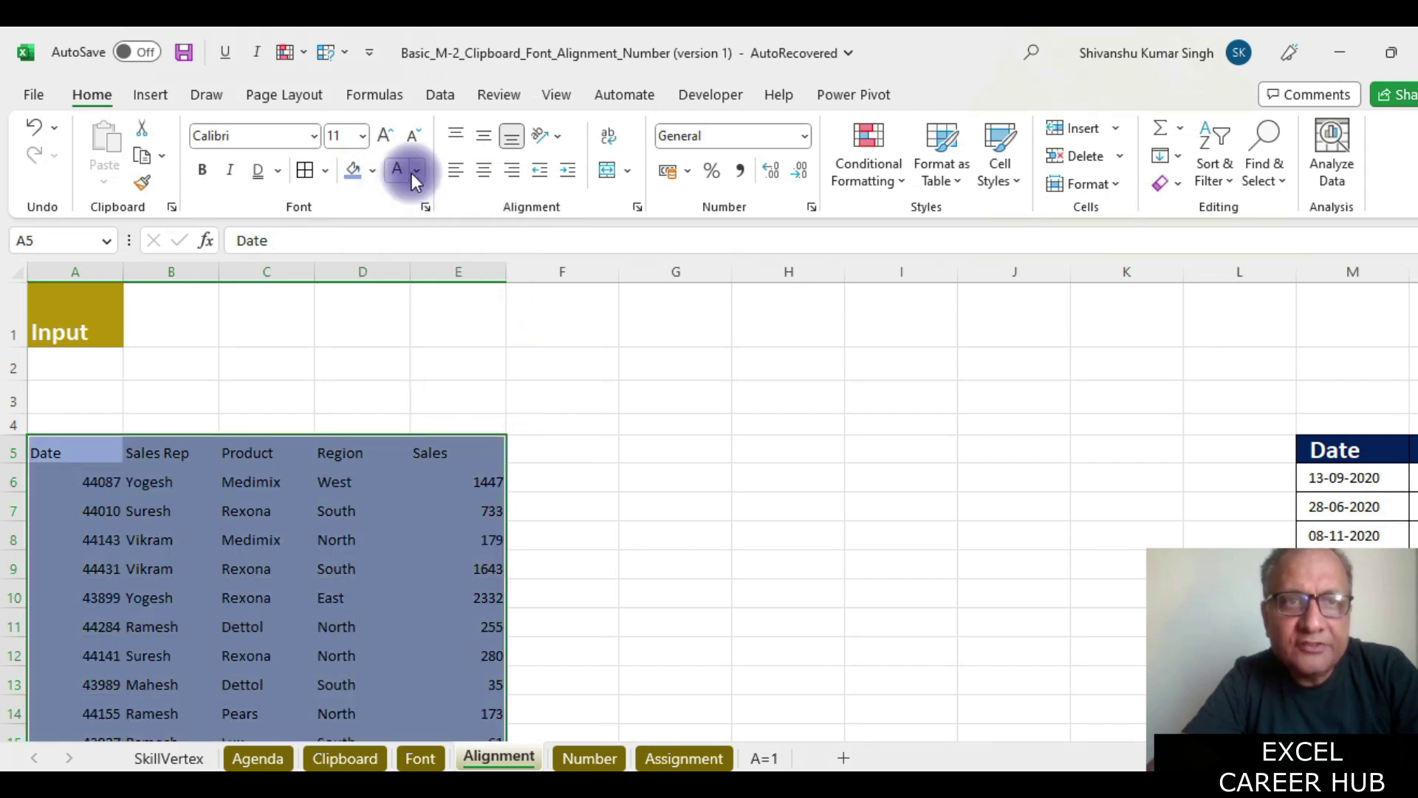
left_click_drag(66, 453, 448, 453)
left_click(373, 171)
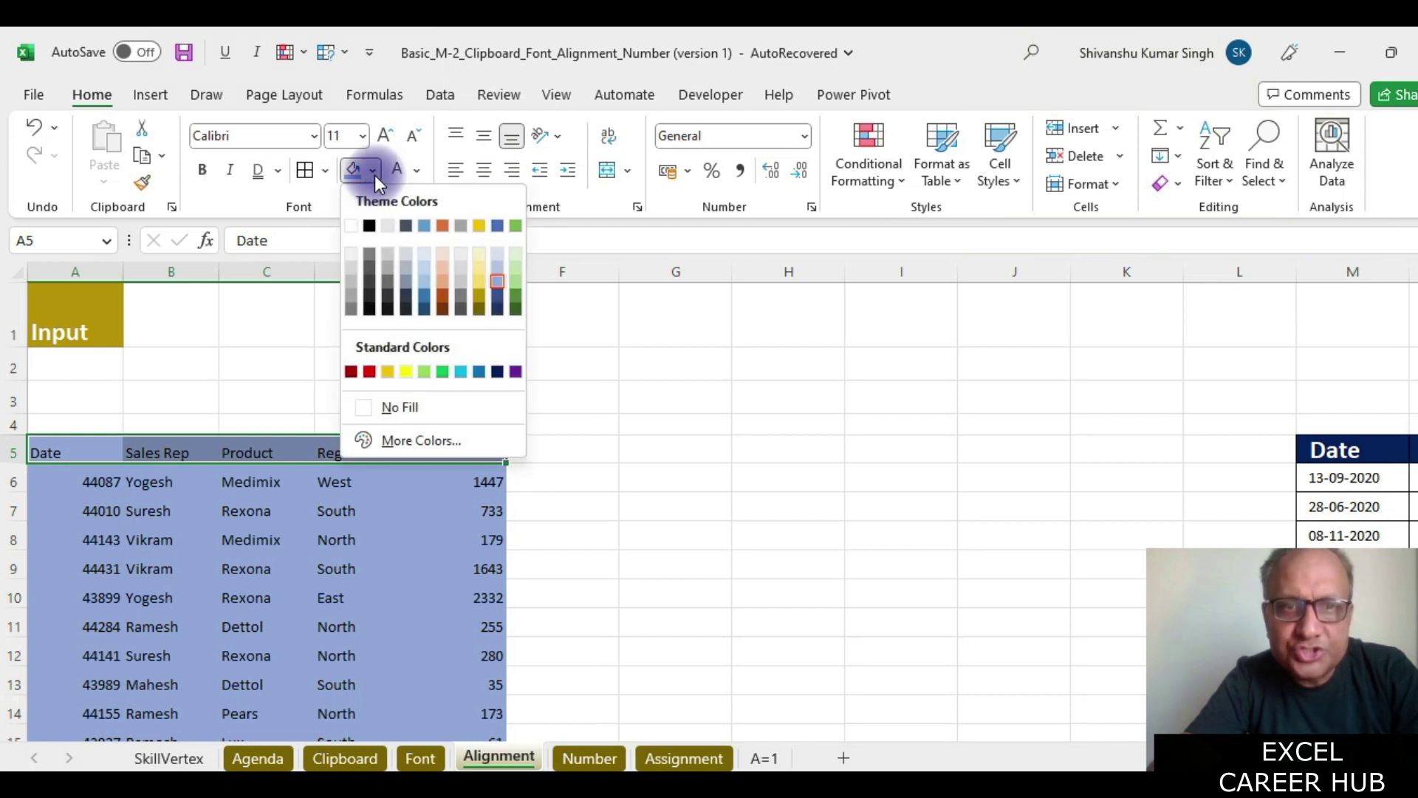
left_click(506, 371)
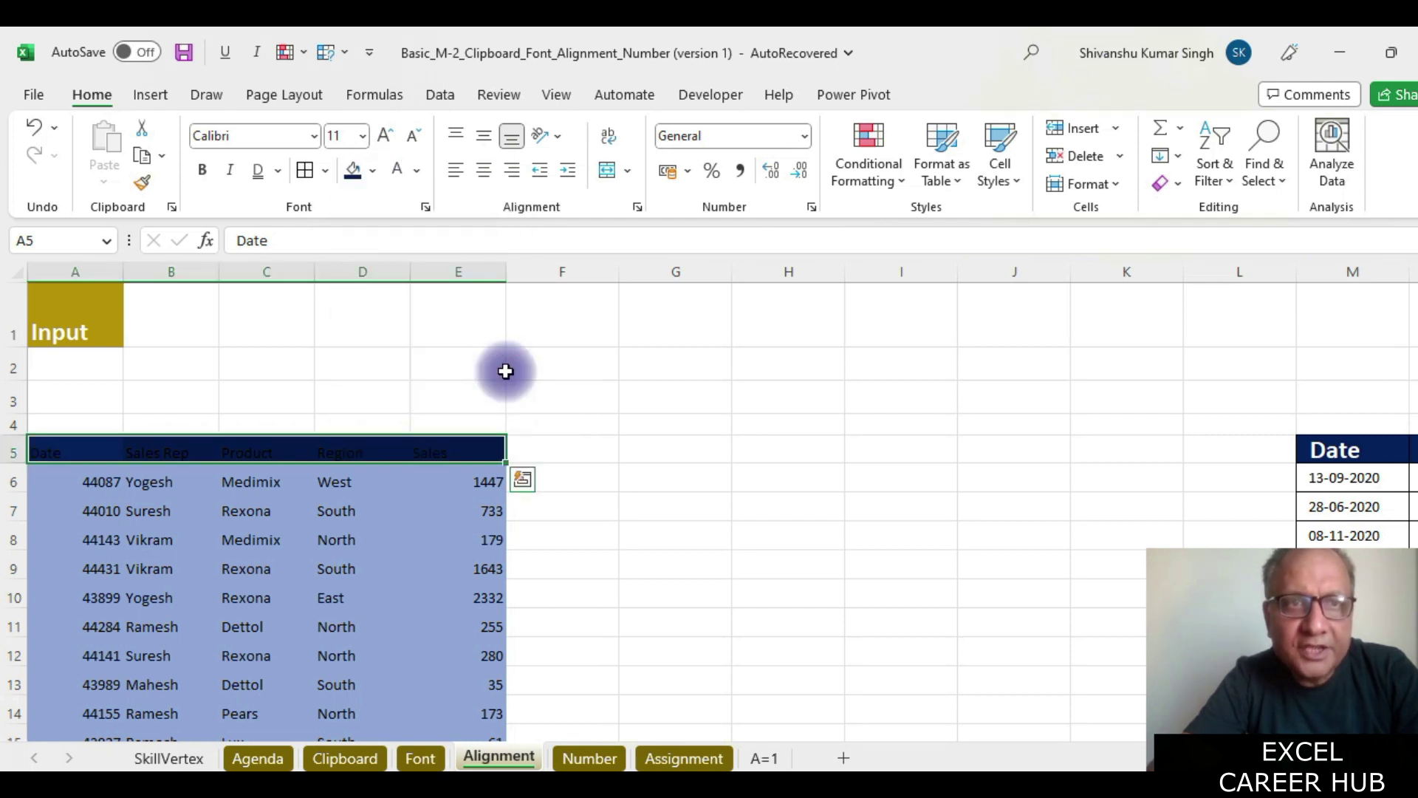
Make the header row text white and bold with font size 14
left_click(397, 171)
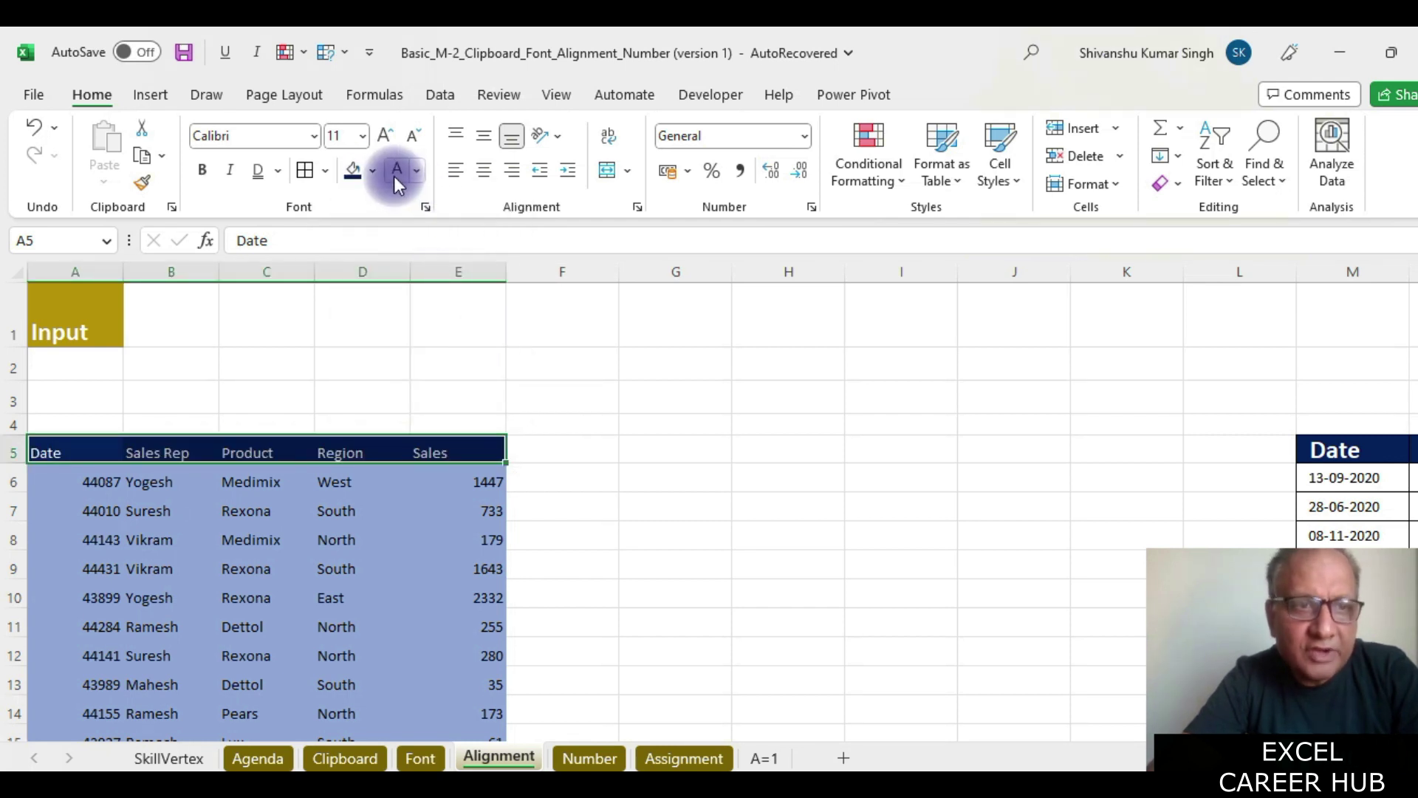
left_click(200, 170)
left_click(384, 138)
left_click(384, 137)
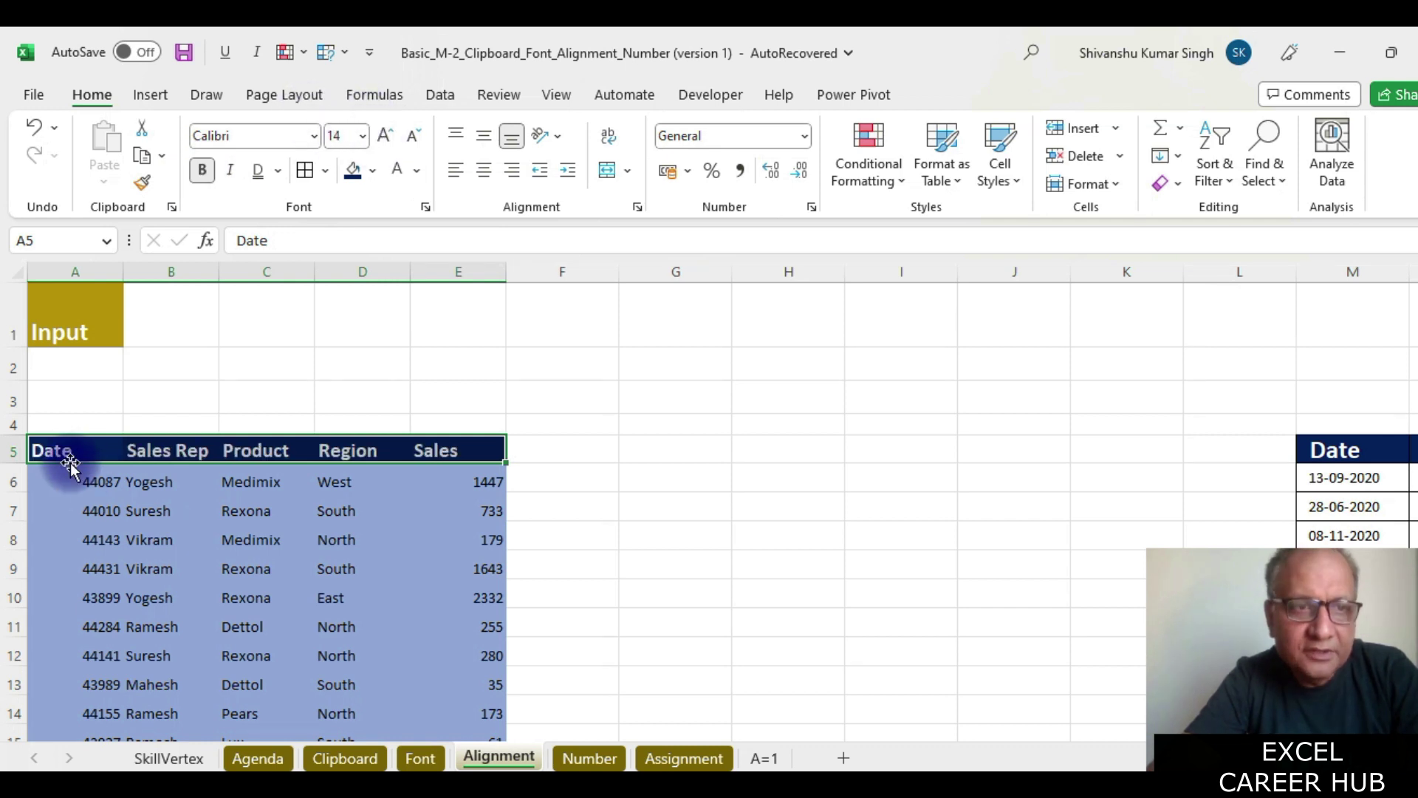
Apply borders around every cell of the whole sales table
left_click(65, 452)
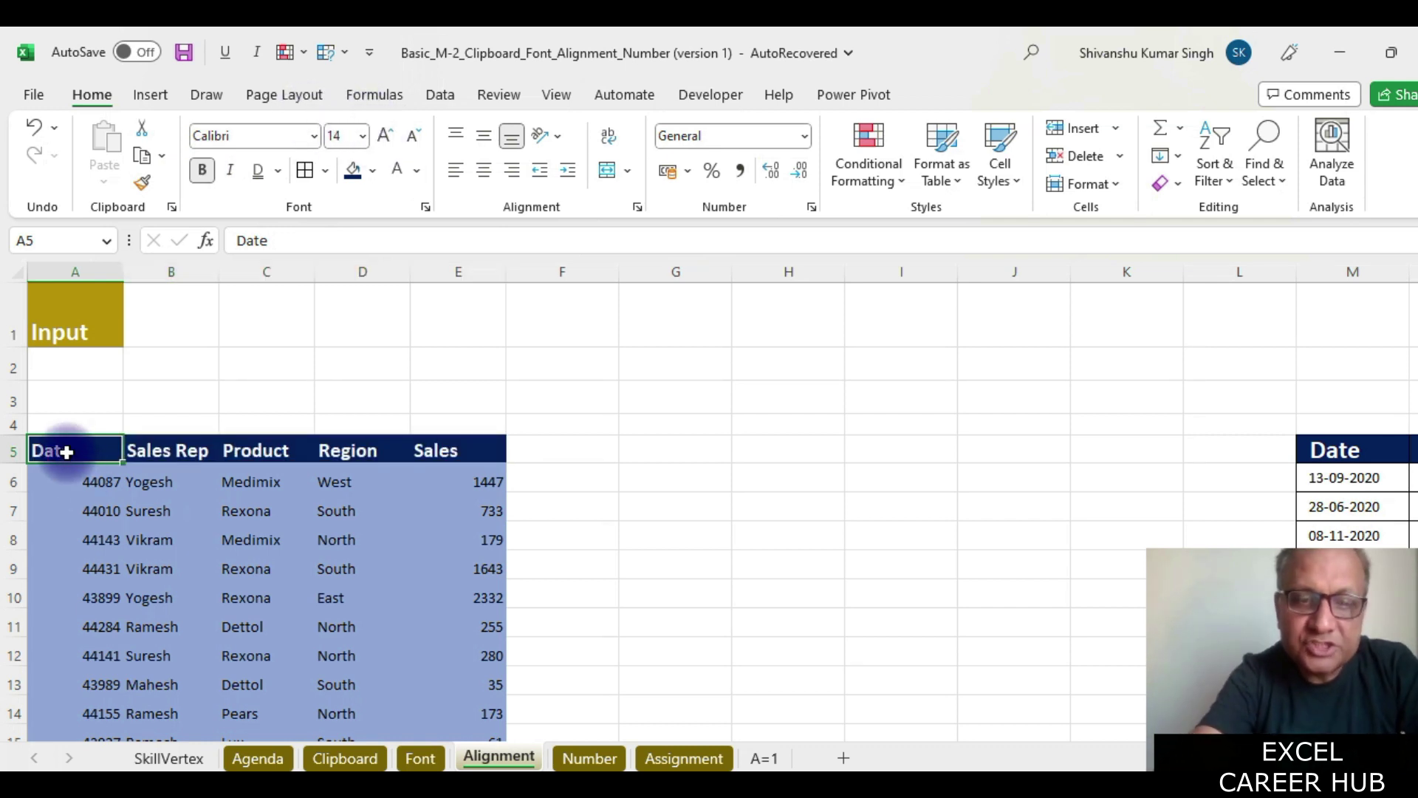
key("ctrl+a")
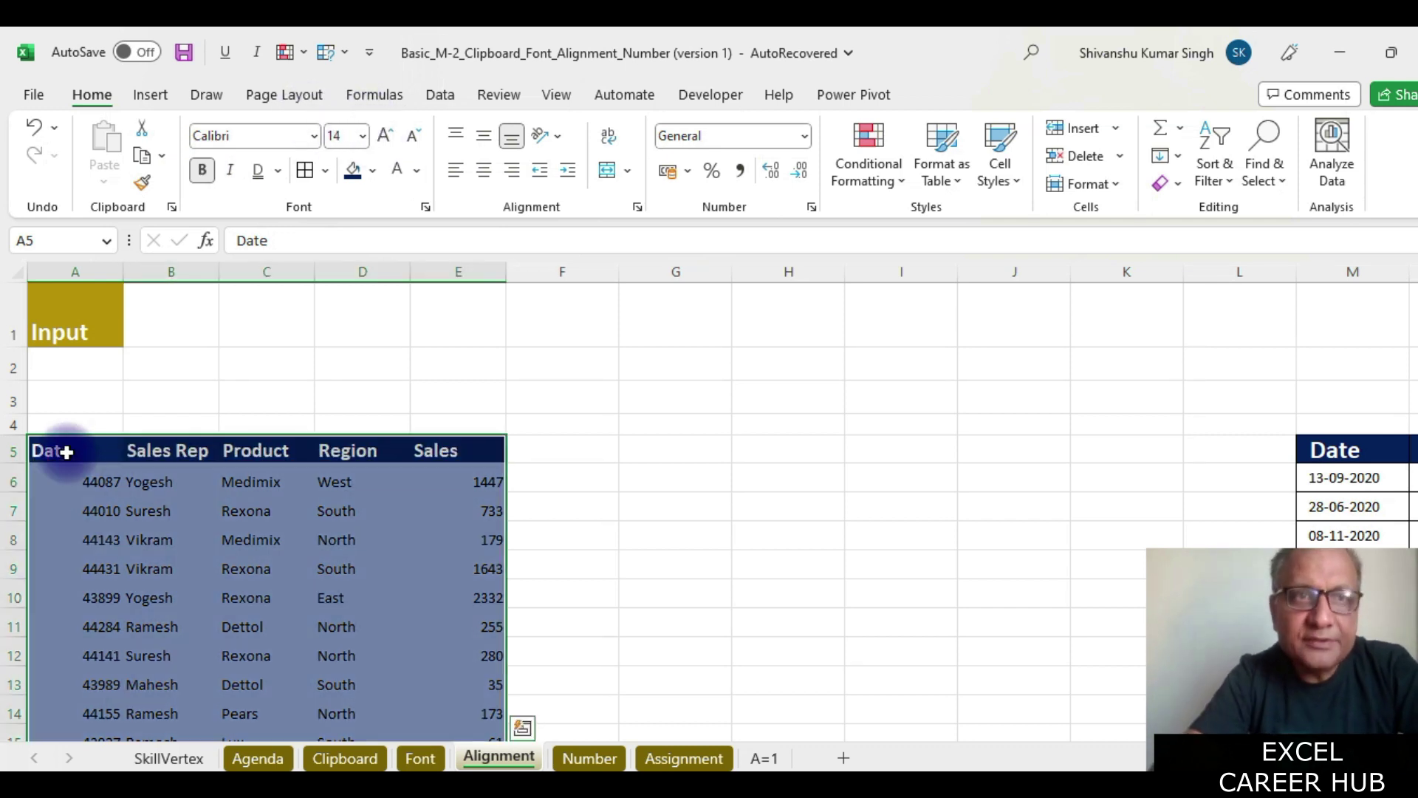
left_click(305, 170)
left_click(878, 141)
left_click(950, 525)
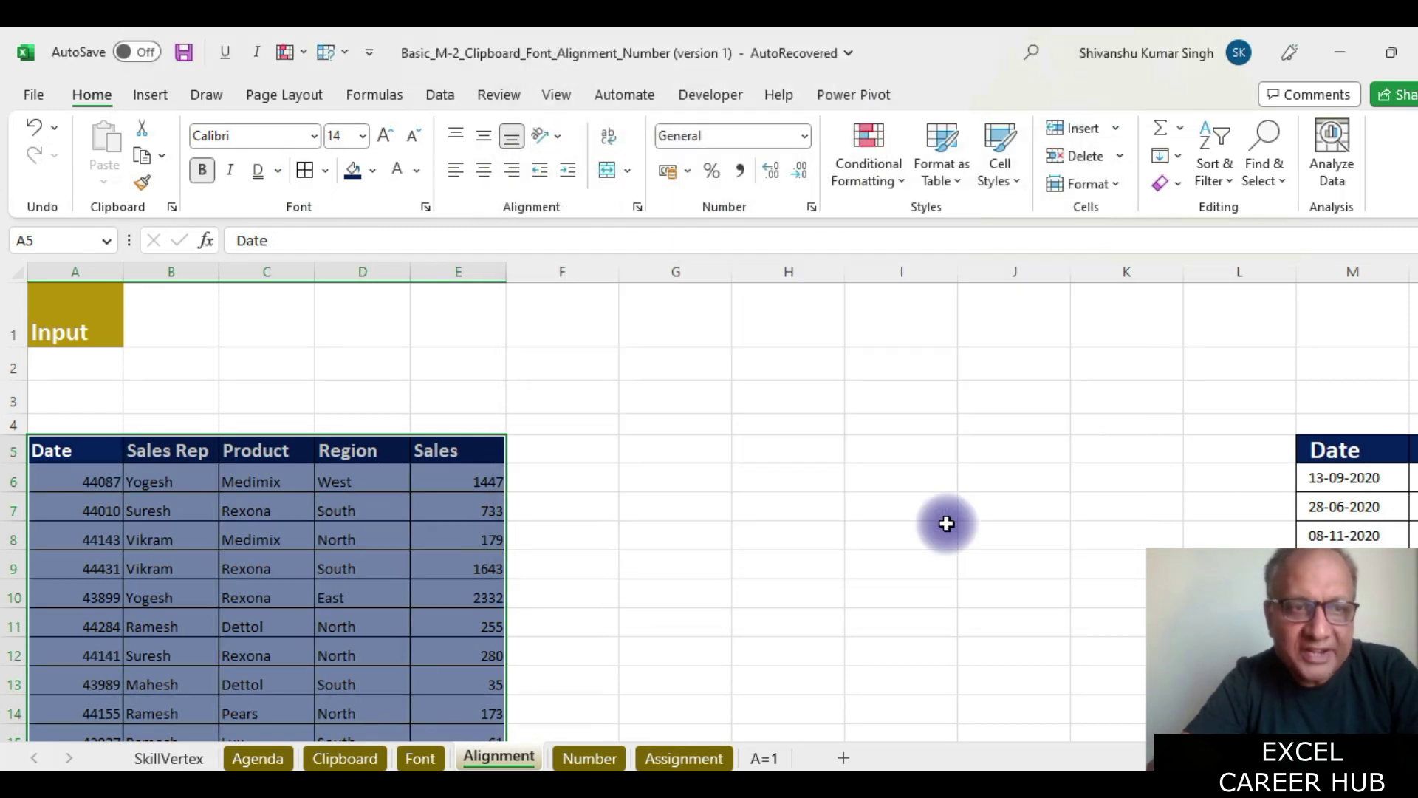
Format the serial numbers under the Date header, from A6 to the end of the data, as Short Date
left_click(54, 479)
key("ctrl+shift+Down")
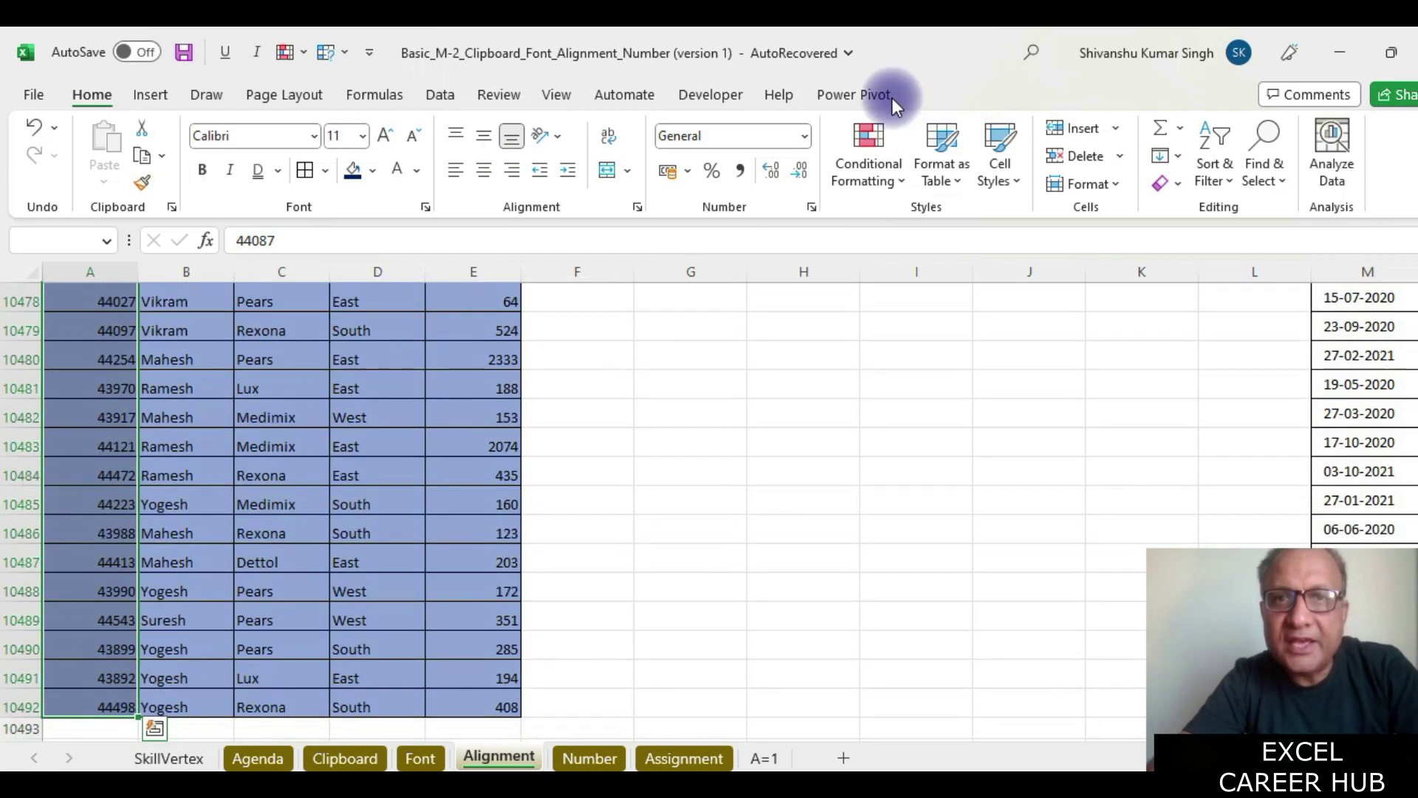
left_click(804, 135)
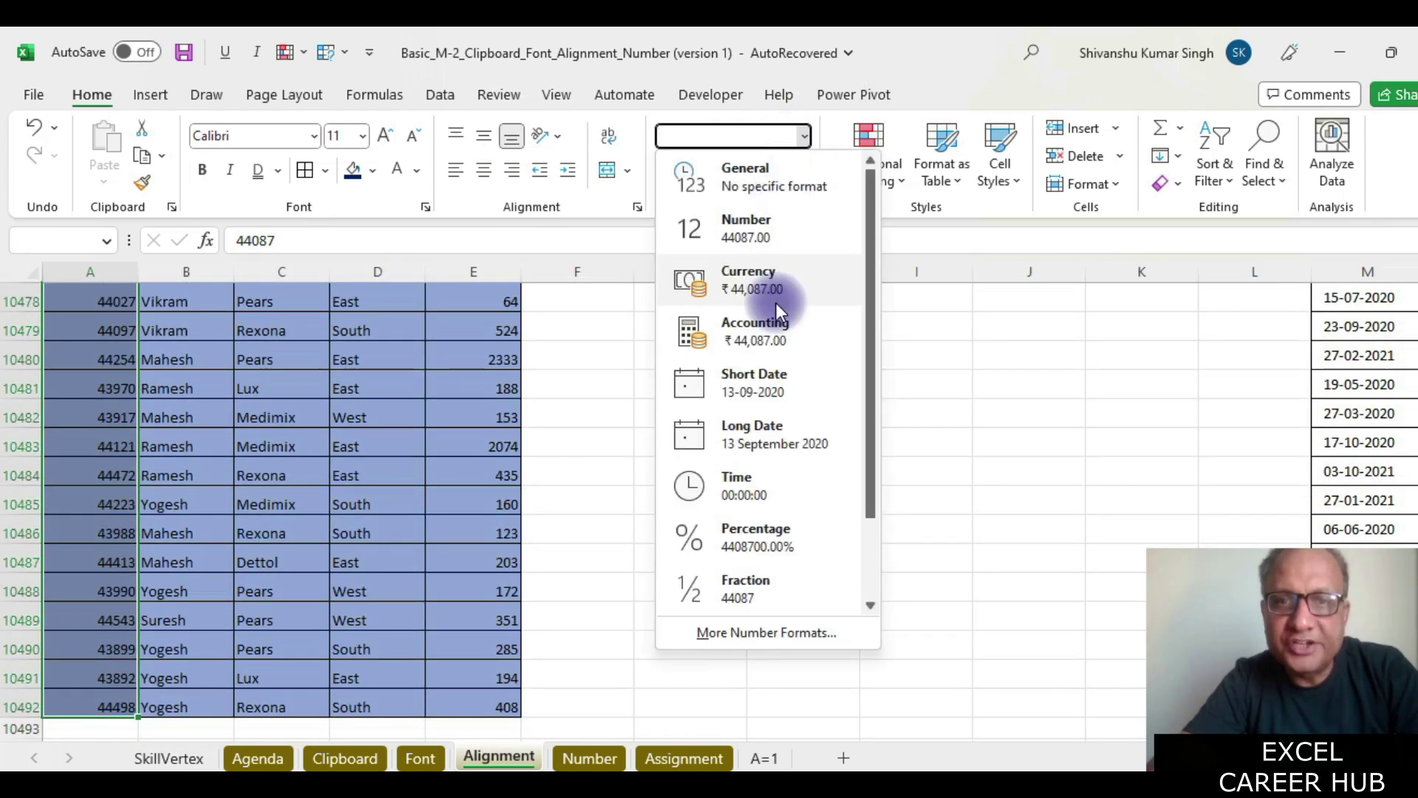
left_click(766, 383)
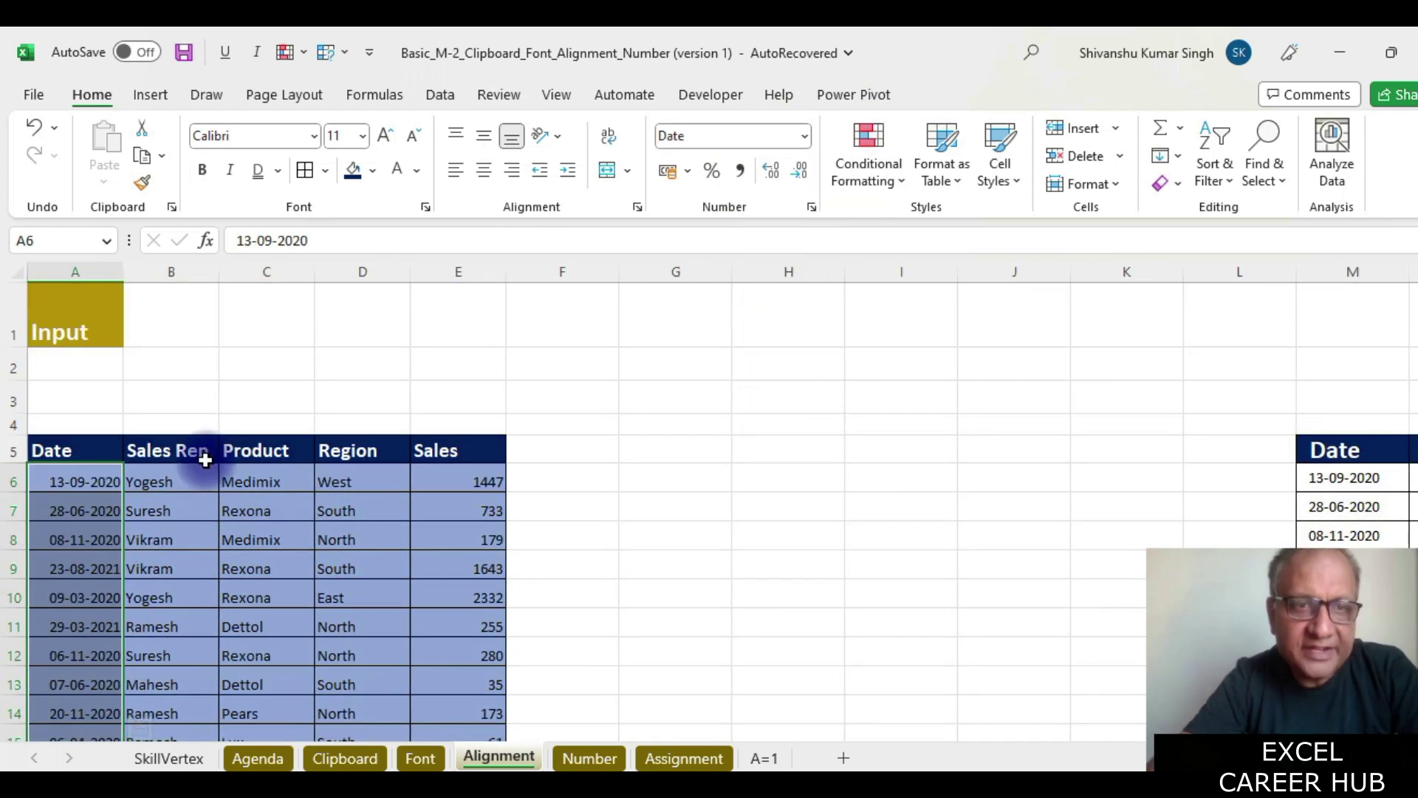
Widen columns A to E of the sales table so their contents have more room
left_click(82, 453)
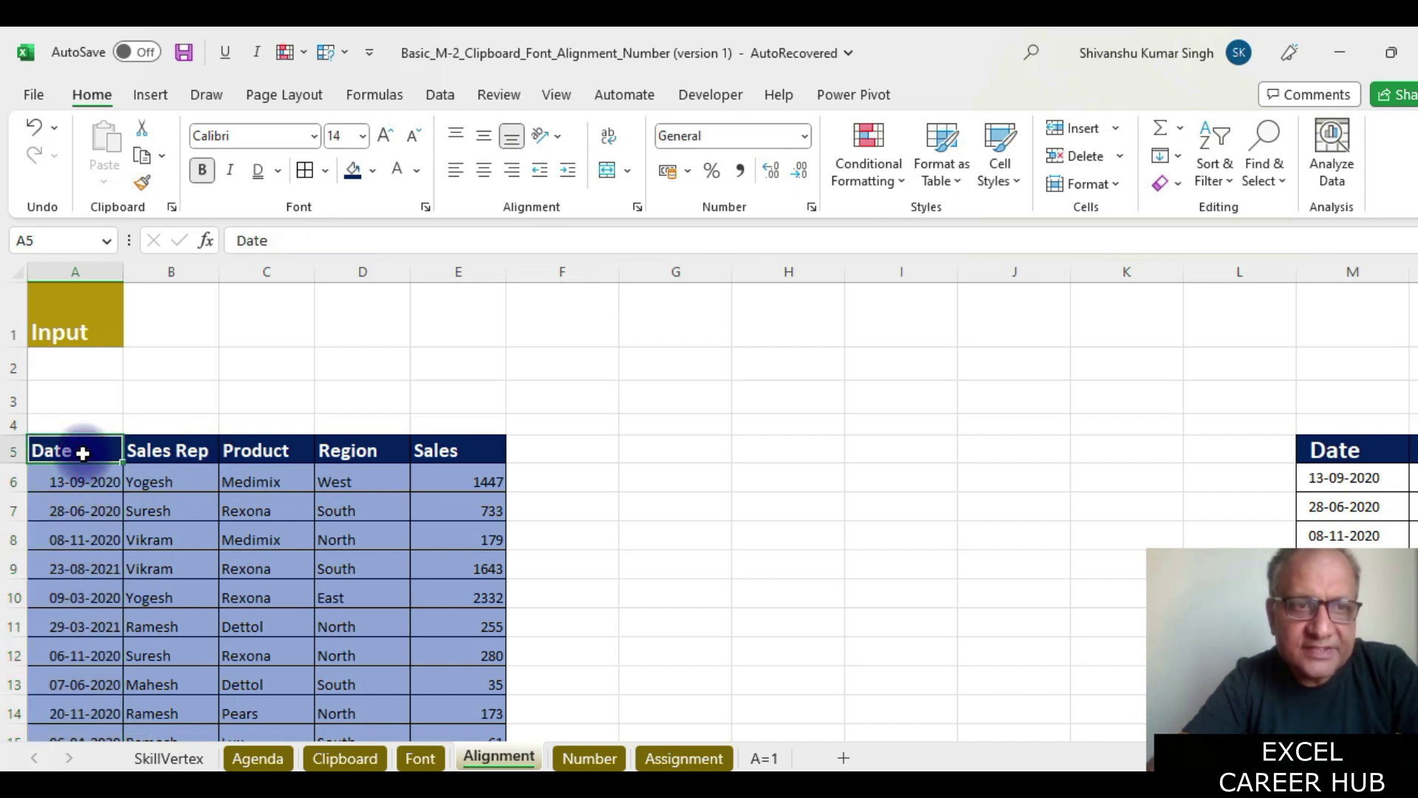
left_click_drag(82, 453, 458, 444)
key("ctrl+shift+Down")
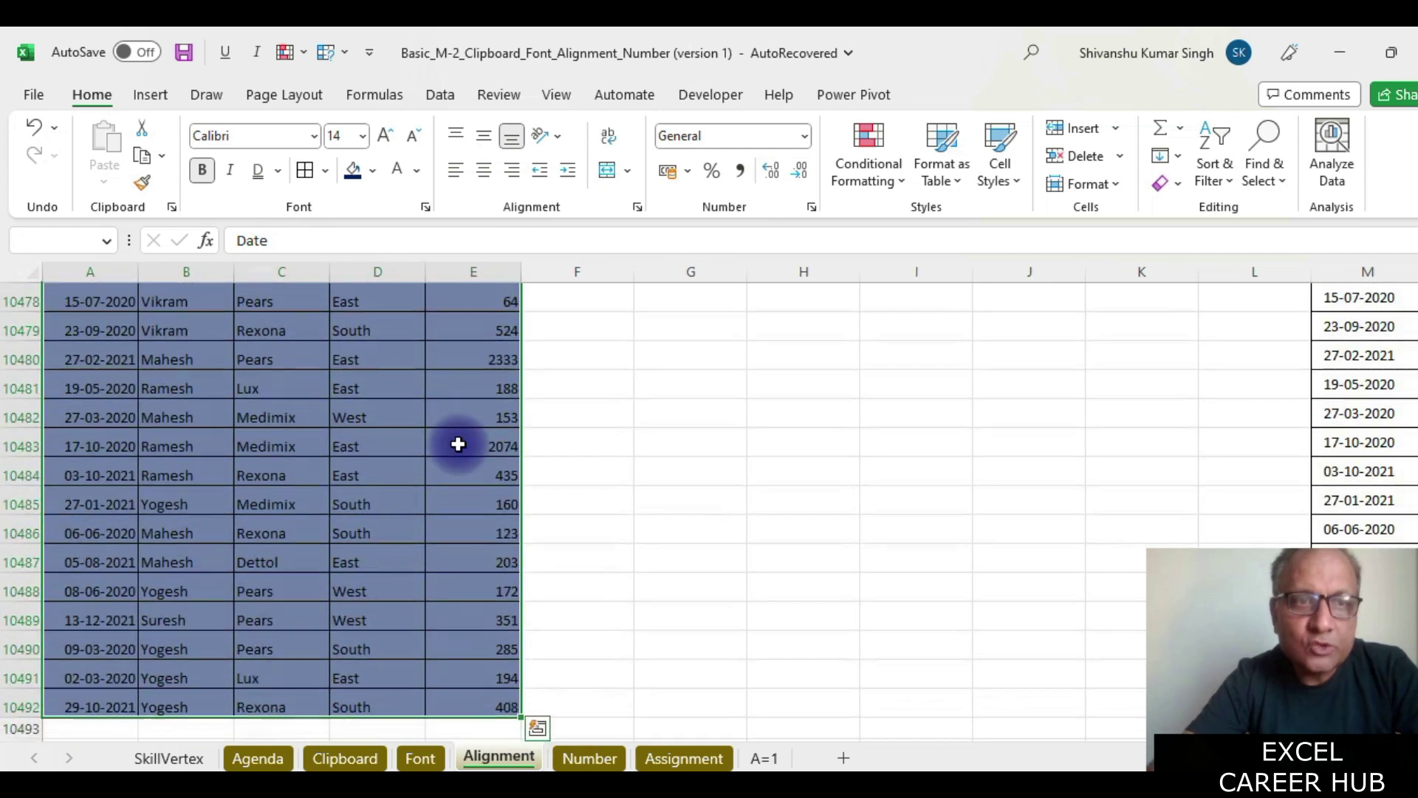
double_click(139, 272)
double_click(560, 272)
left_click_drag(468, 269, 507, 269)
left_click_drag(368, 267, 390, 267)
left_click_drag(277, 277, 300, 276)
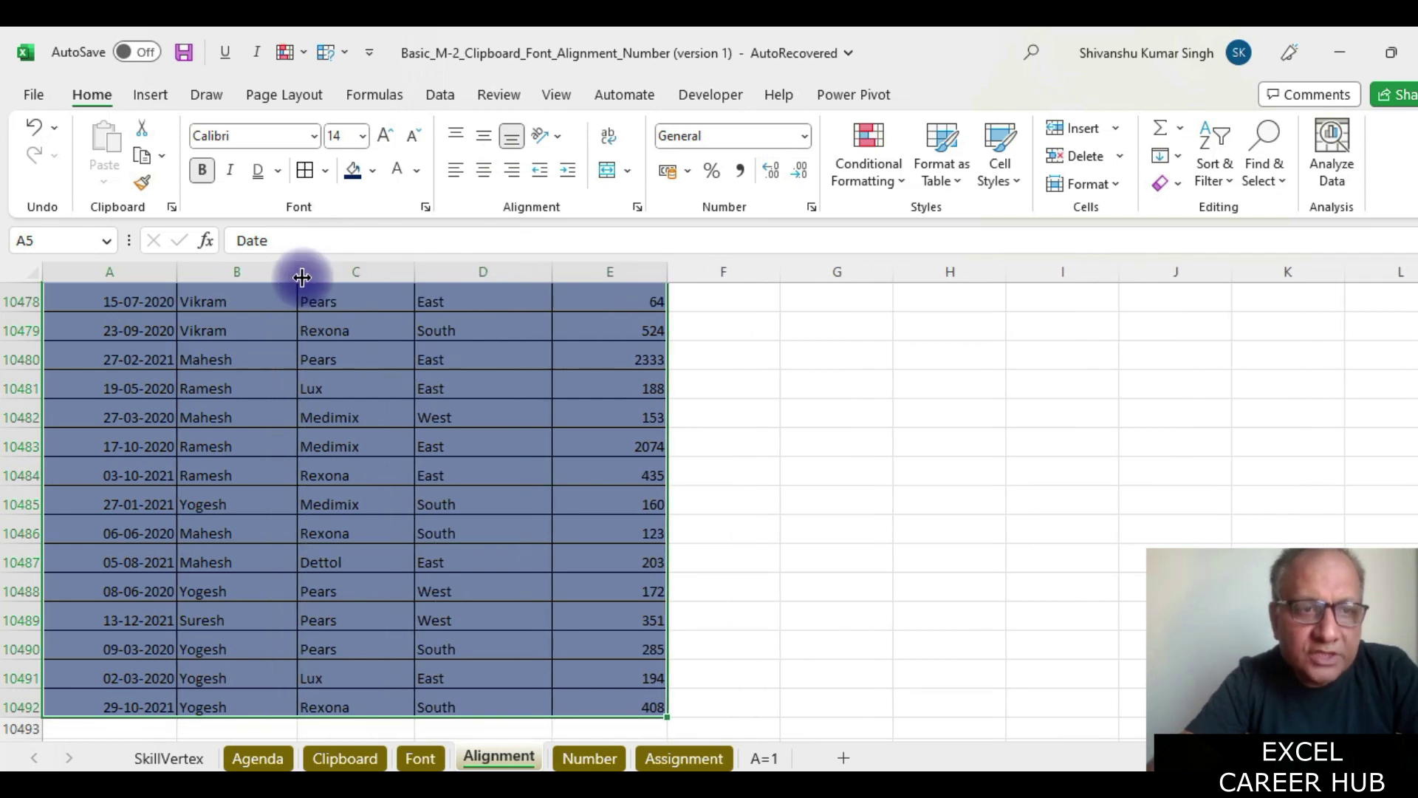
Increase the height of all table rows slightly, from the header in row 5 to row 10492
left_click(17, 706)
key("ctrl+shift+Up")
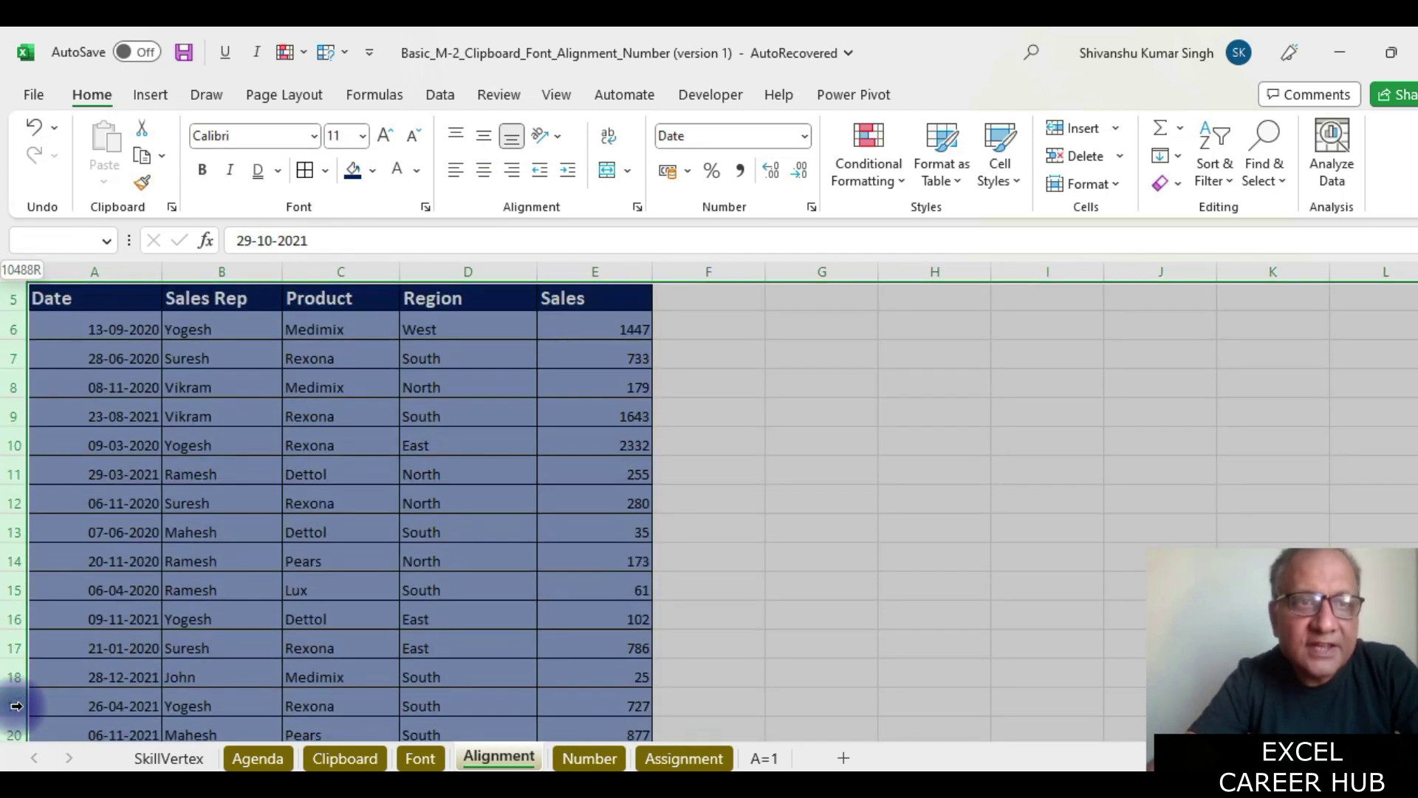
left_click_drag(22, 314, 28, 322)
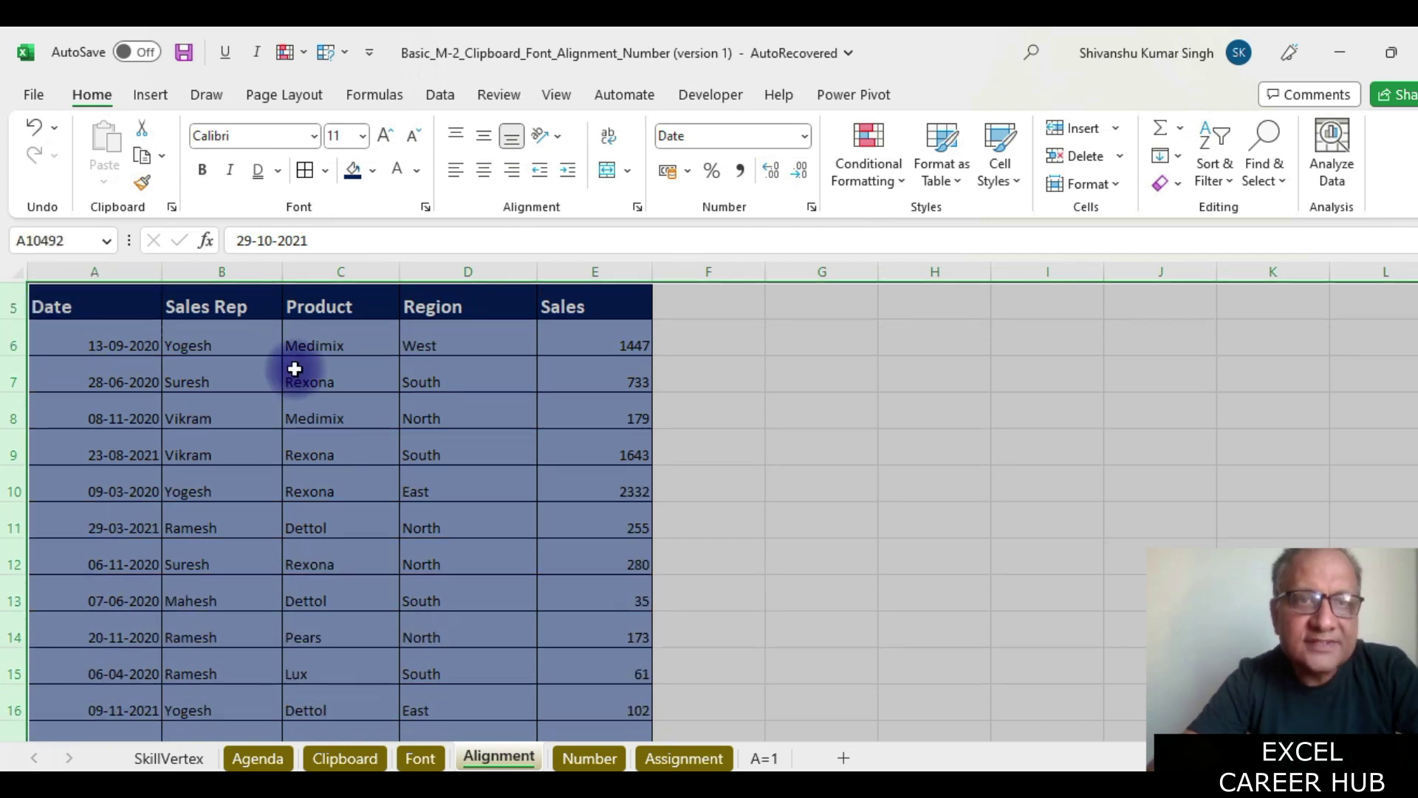
scroll(342, 368, "up", 1)
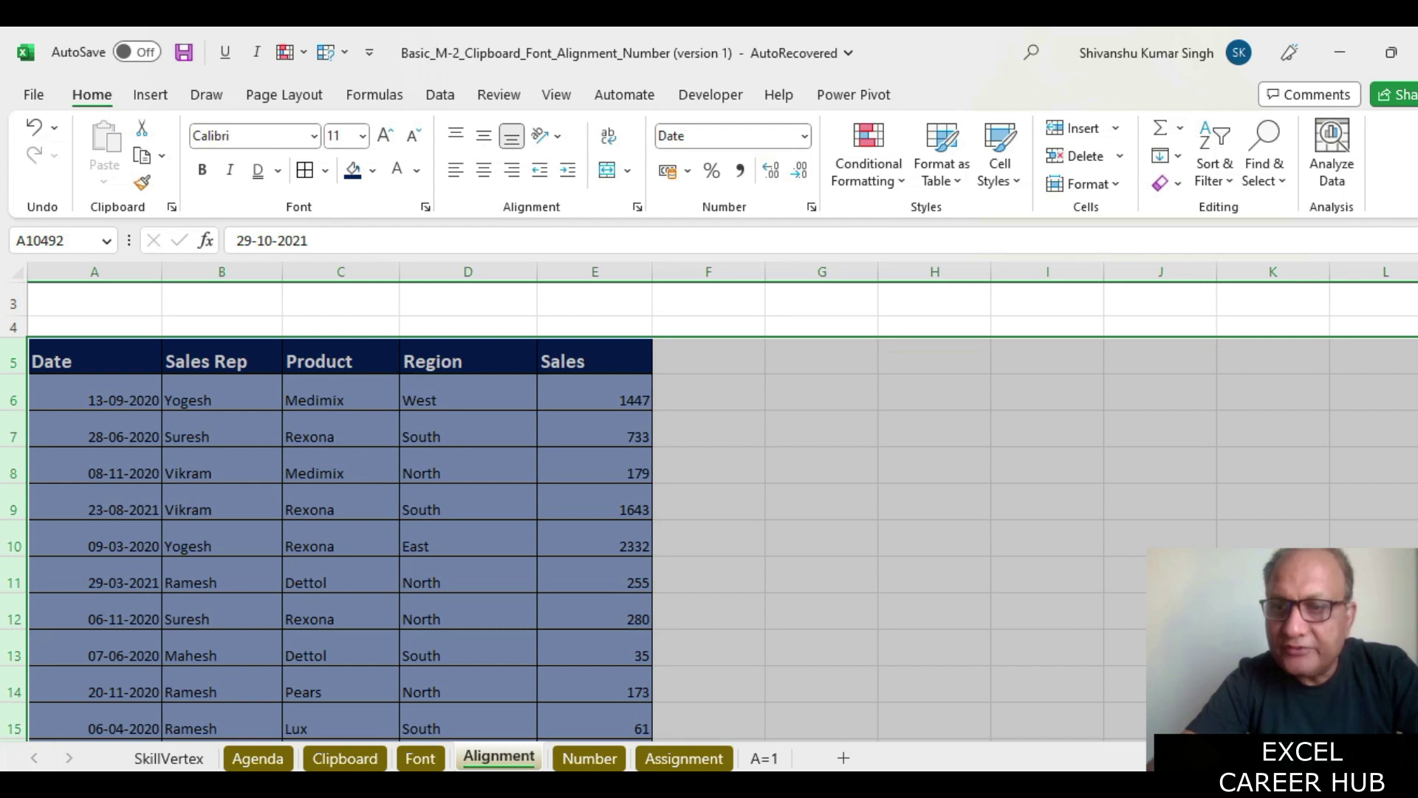
scroll(860, 488, "down", 1)
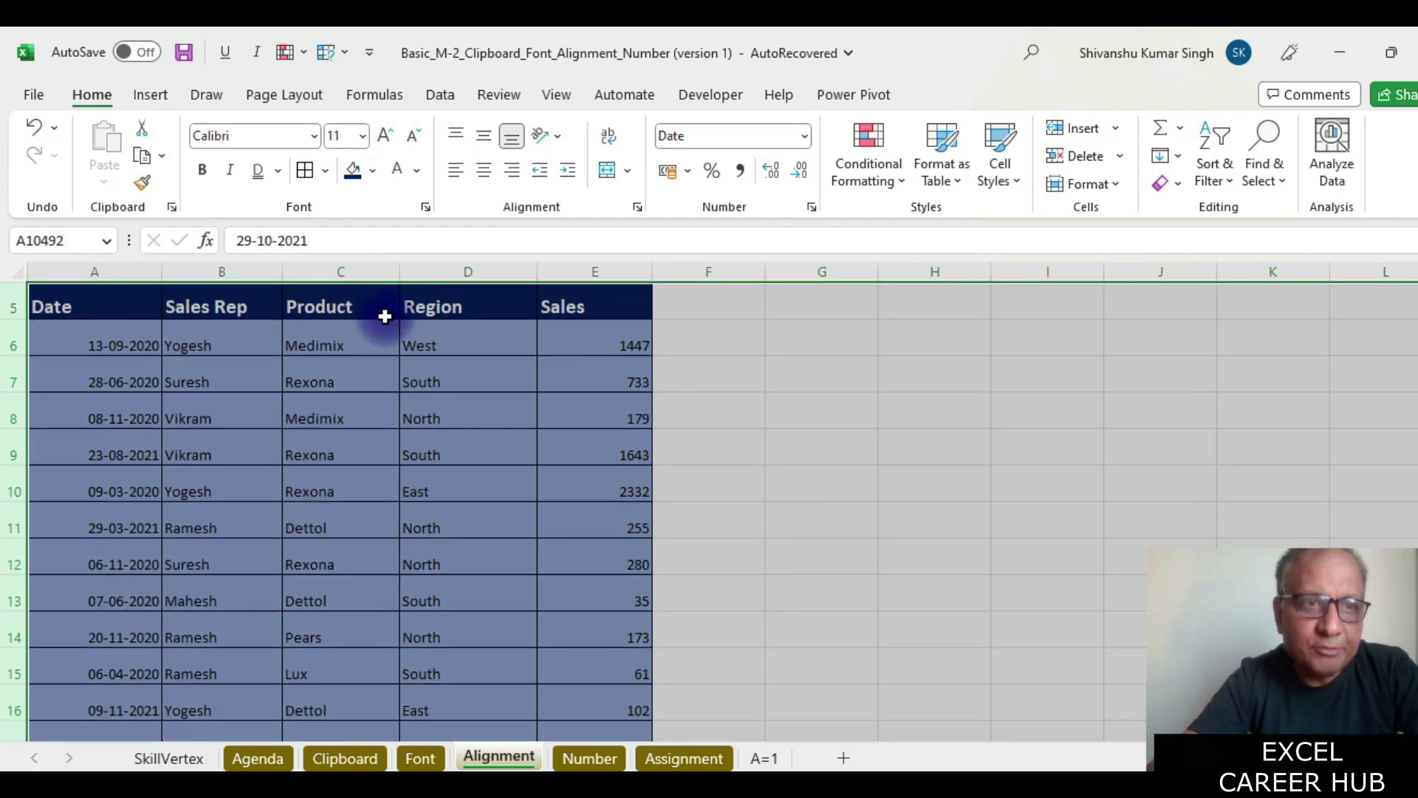
Try the horizontal and vertical alignment options on the whole table, ending with Center and Middle Align
left_click(77, 293)
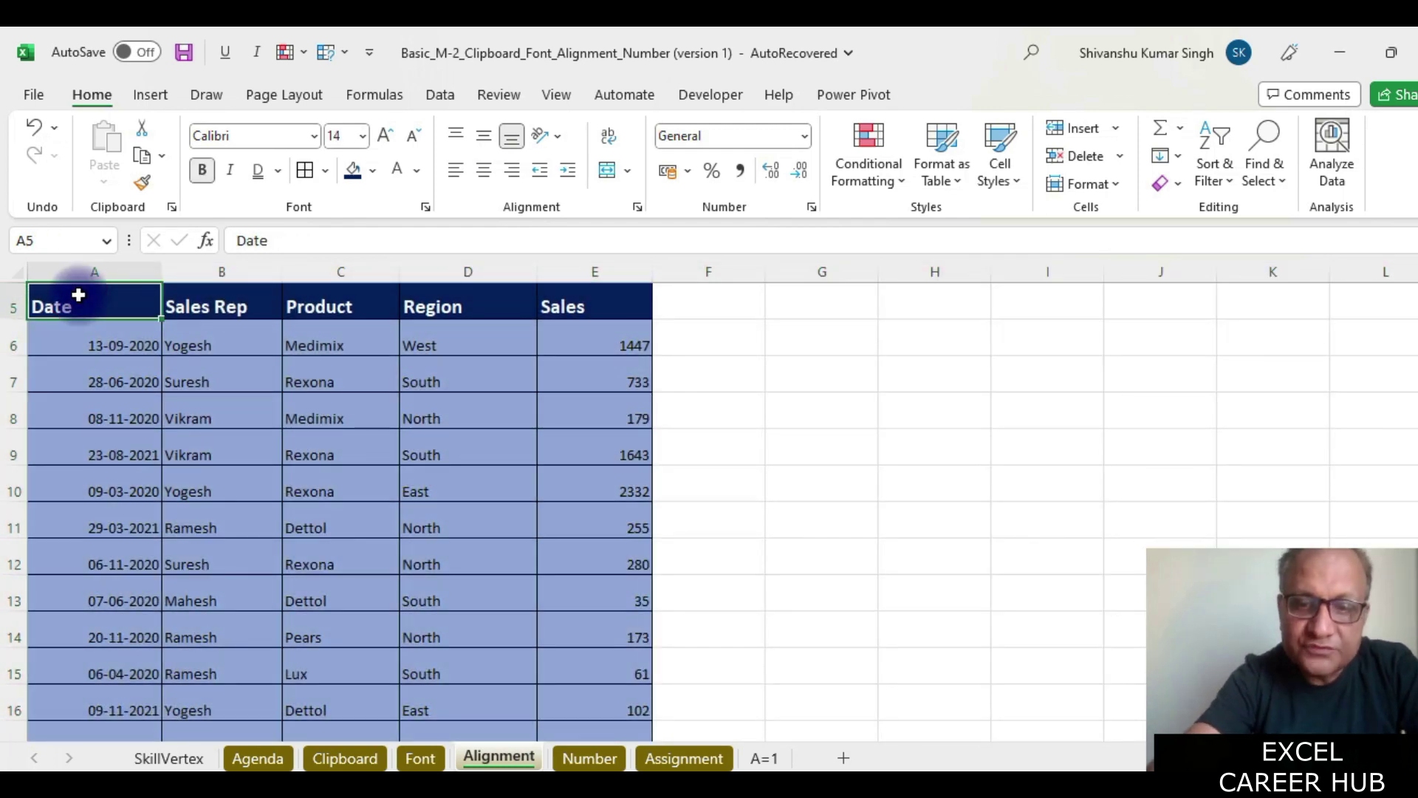
key("ctrl+a")
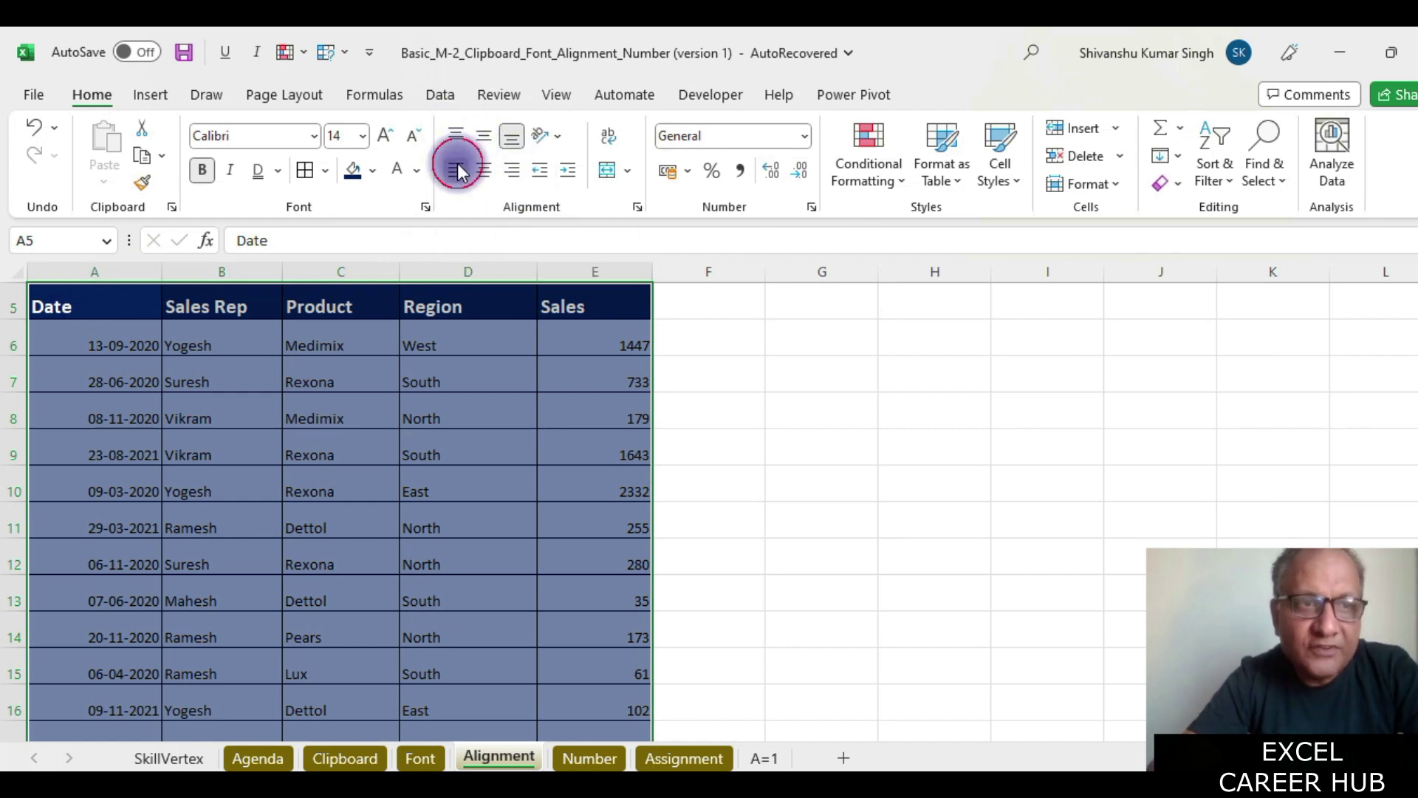
left_click(458, 164)
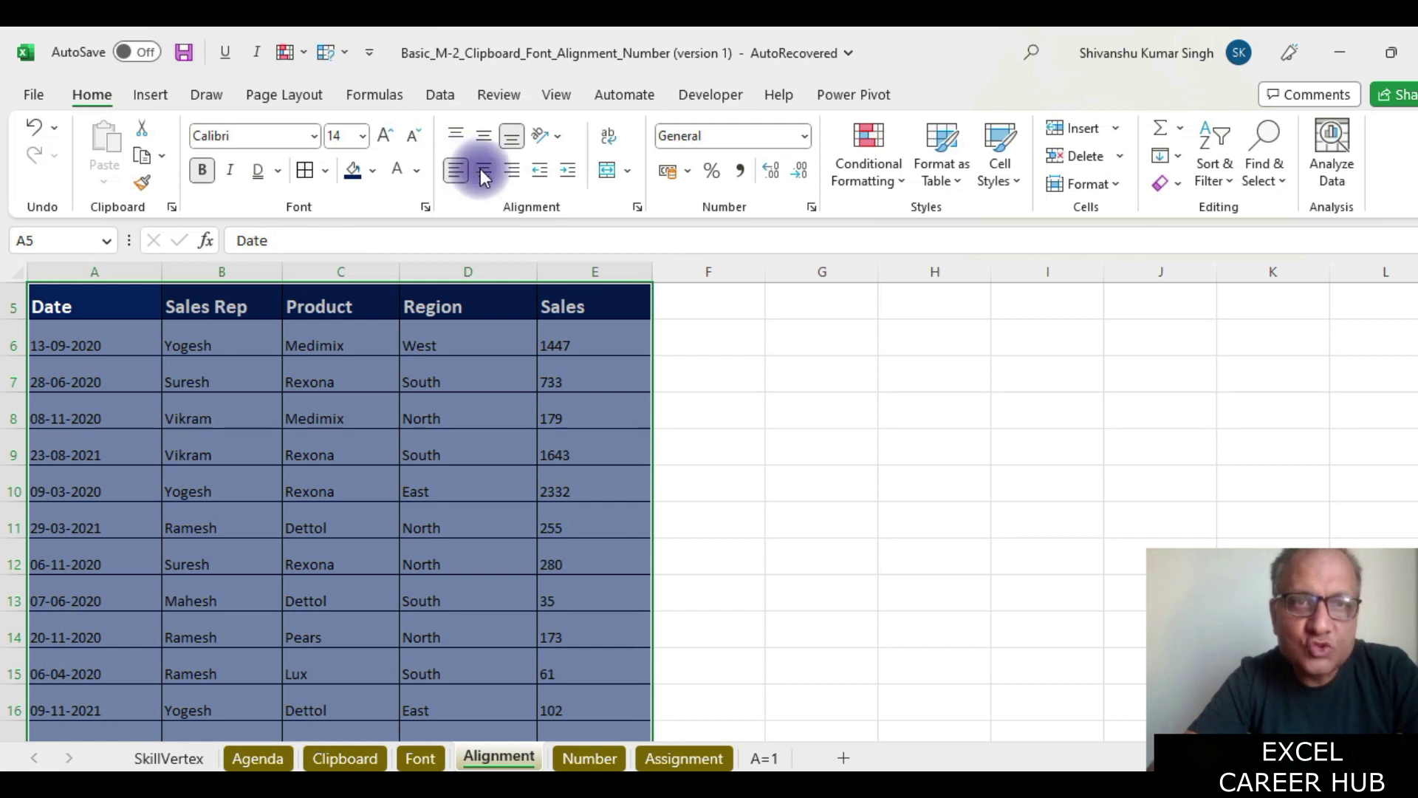
left_click(481, 169)
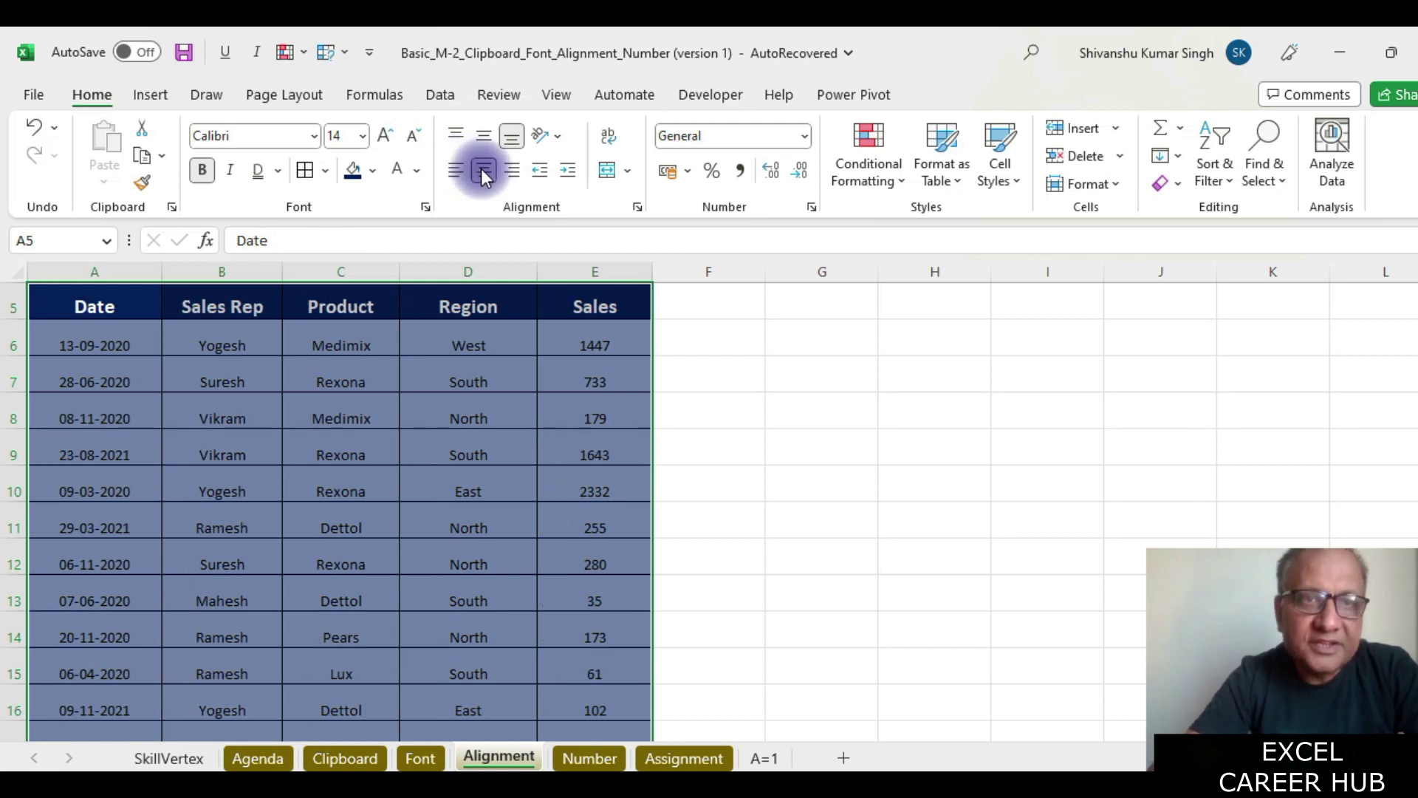
left_click(509, 169)
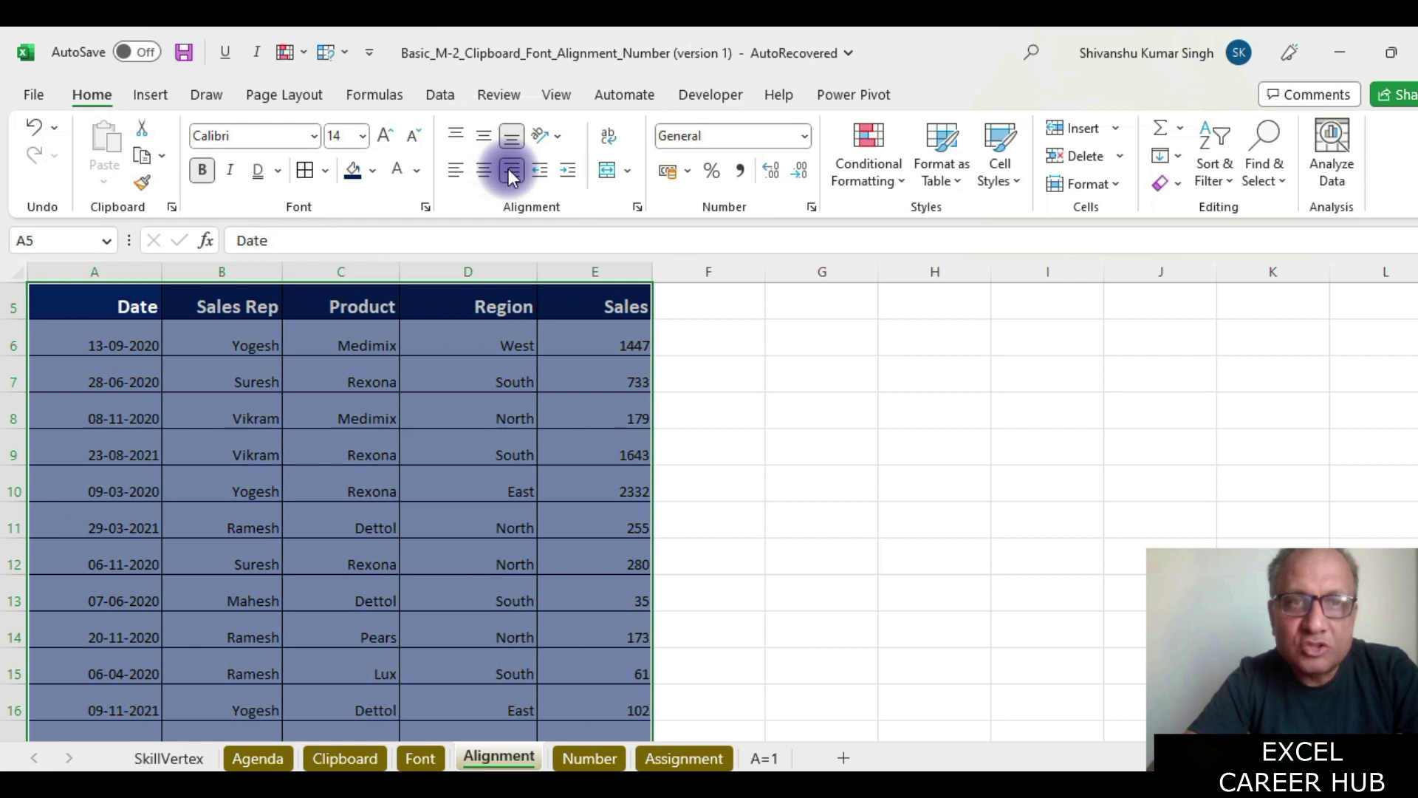
left_click(456, 137)
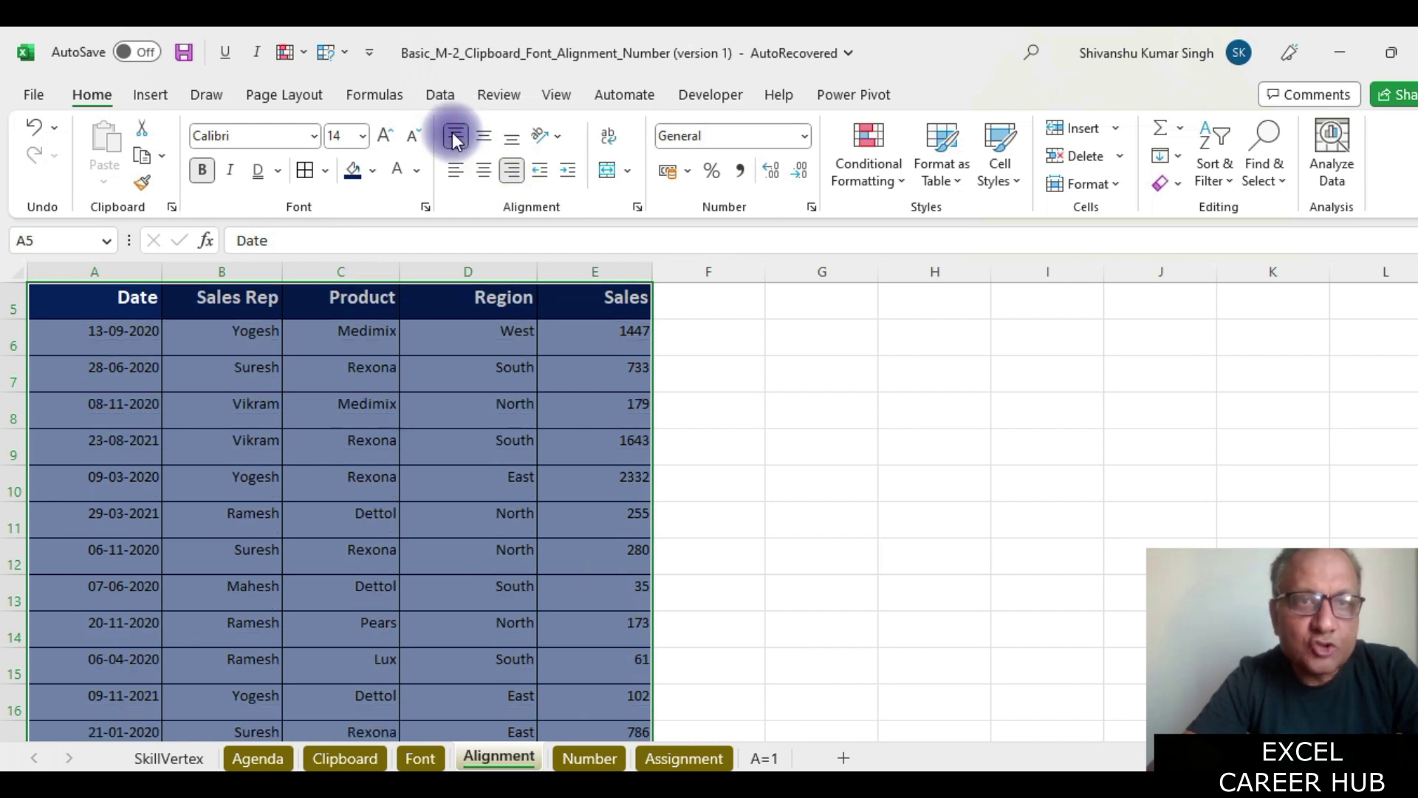
left_click(483, 137)
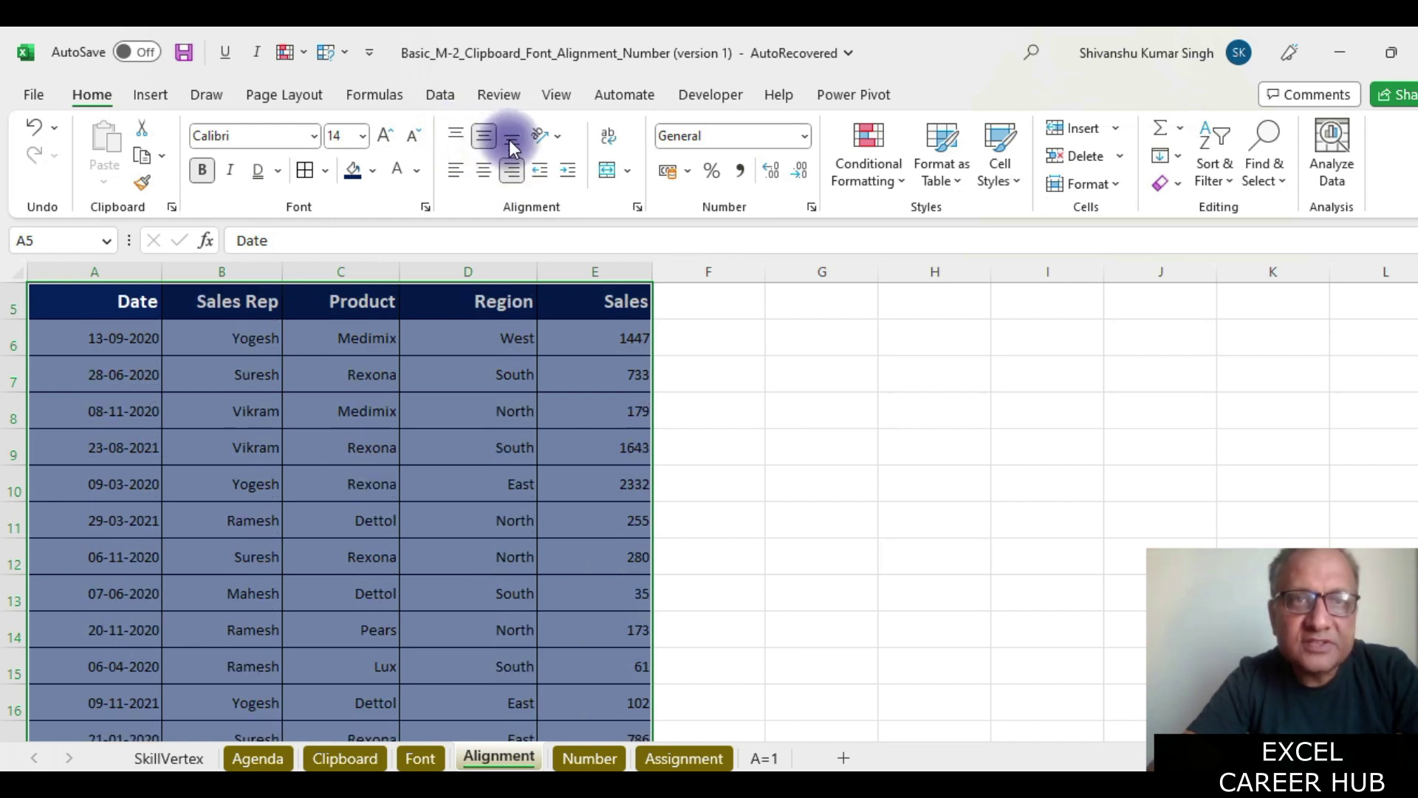
left_click(511, 139)
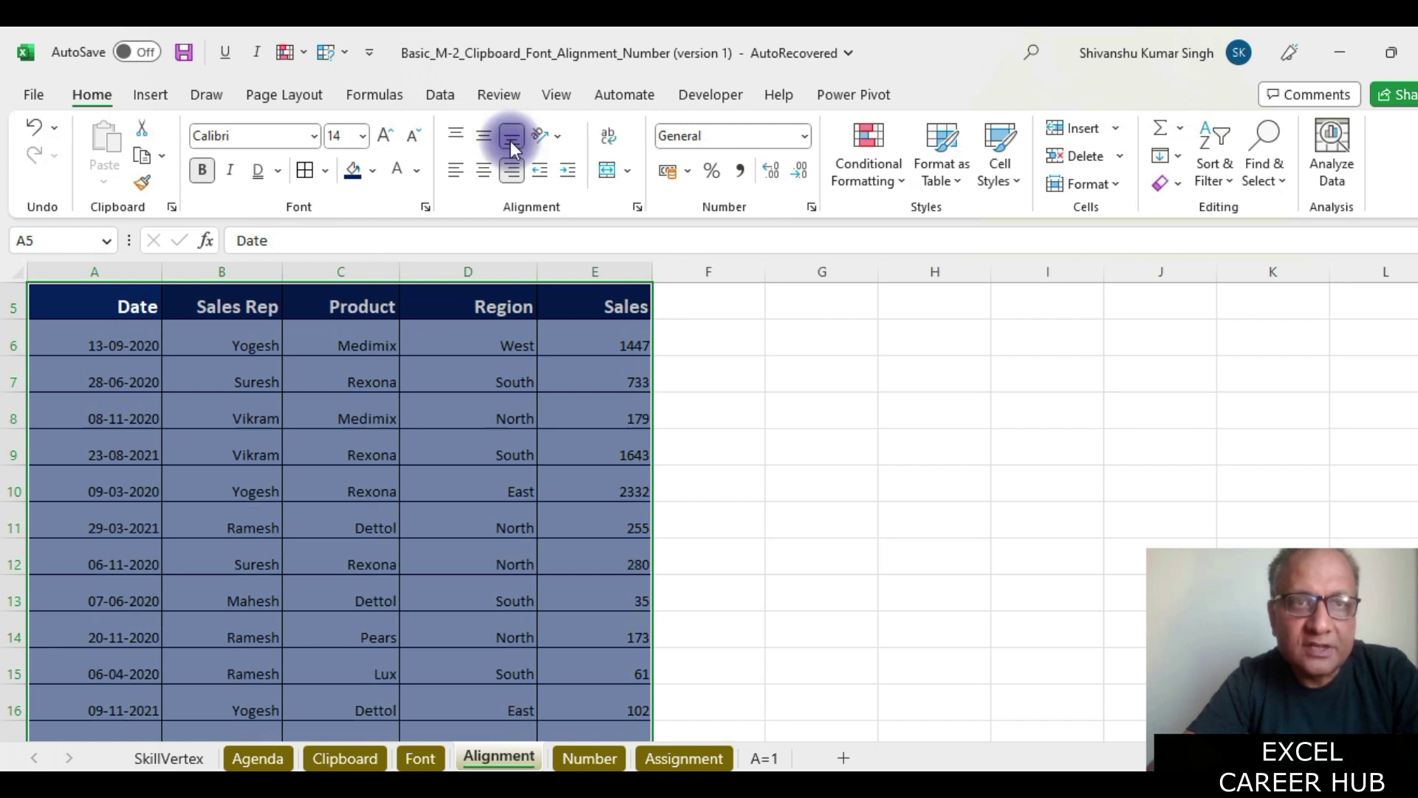
left_click(479, 173)
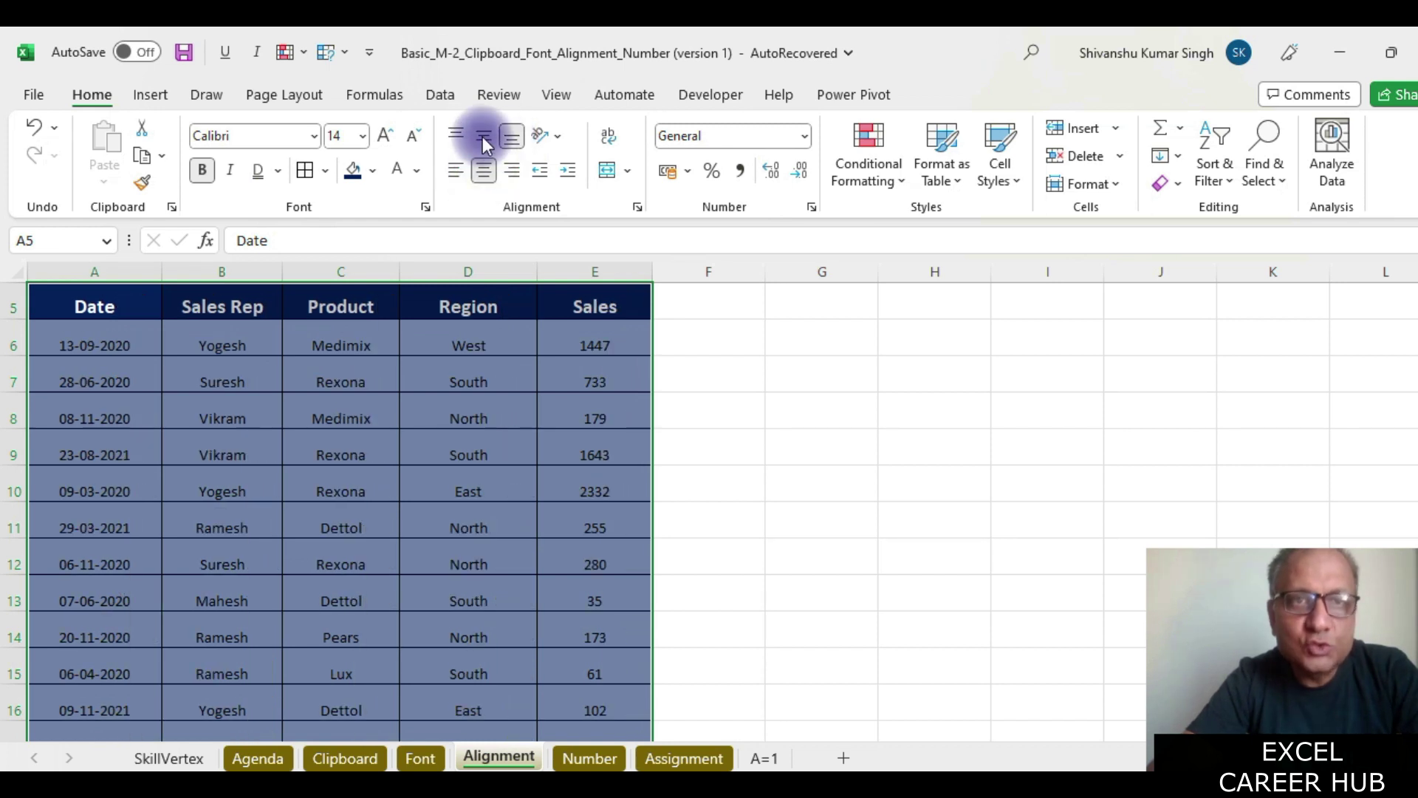
left_click(484, 137)
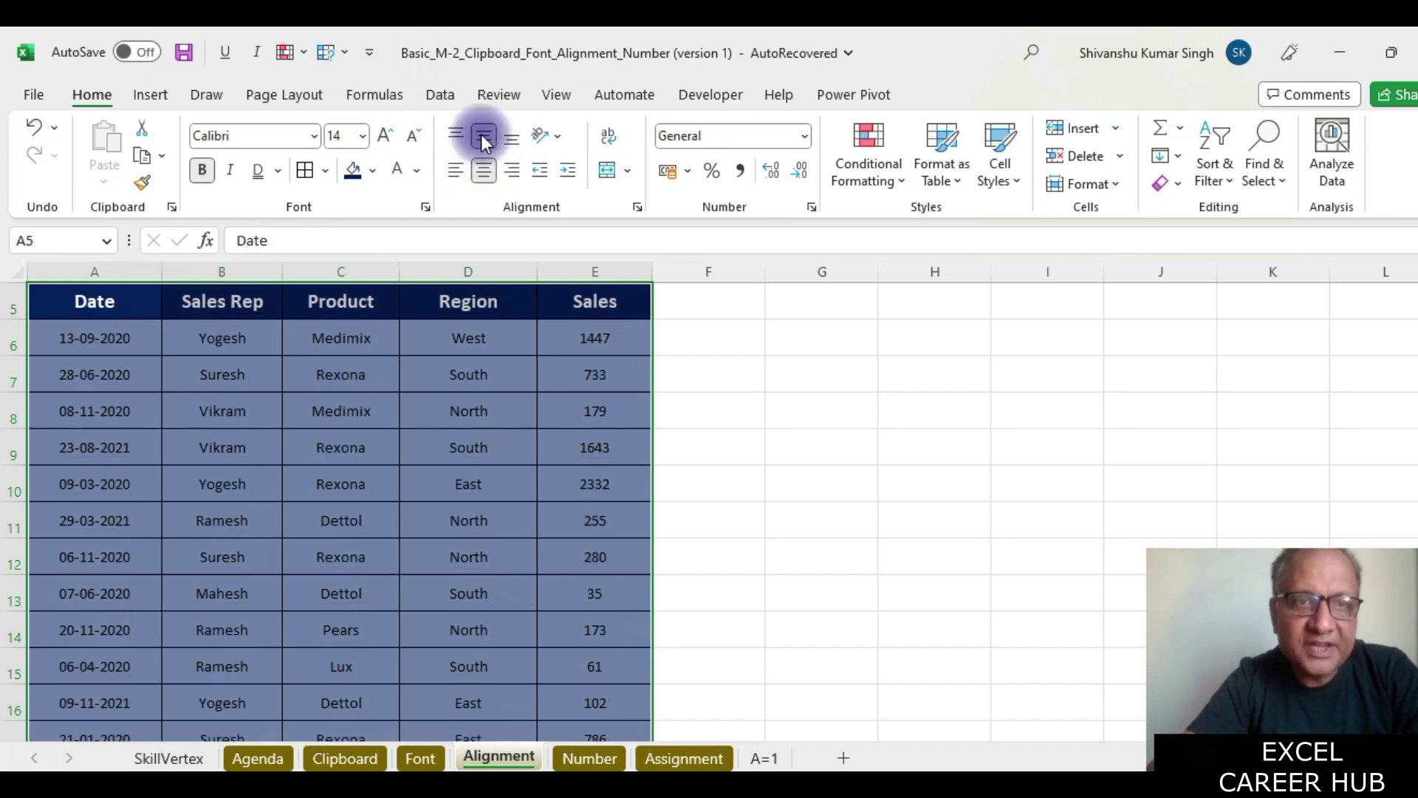
Set the font size of all data rows below the header, starting at A6, to 12
left_click(114, 339)
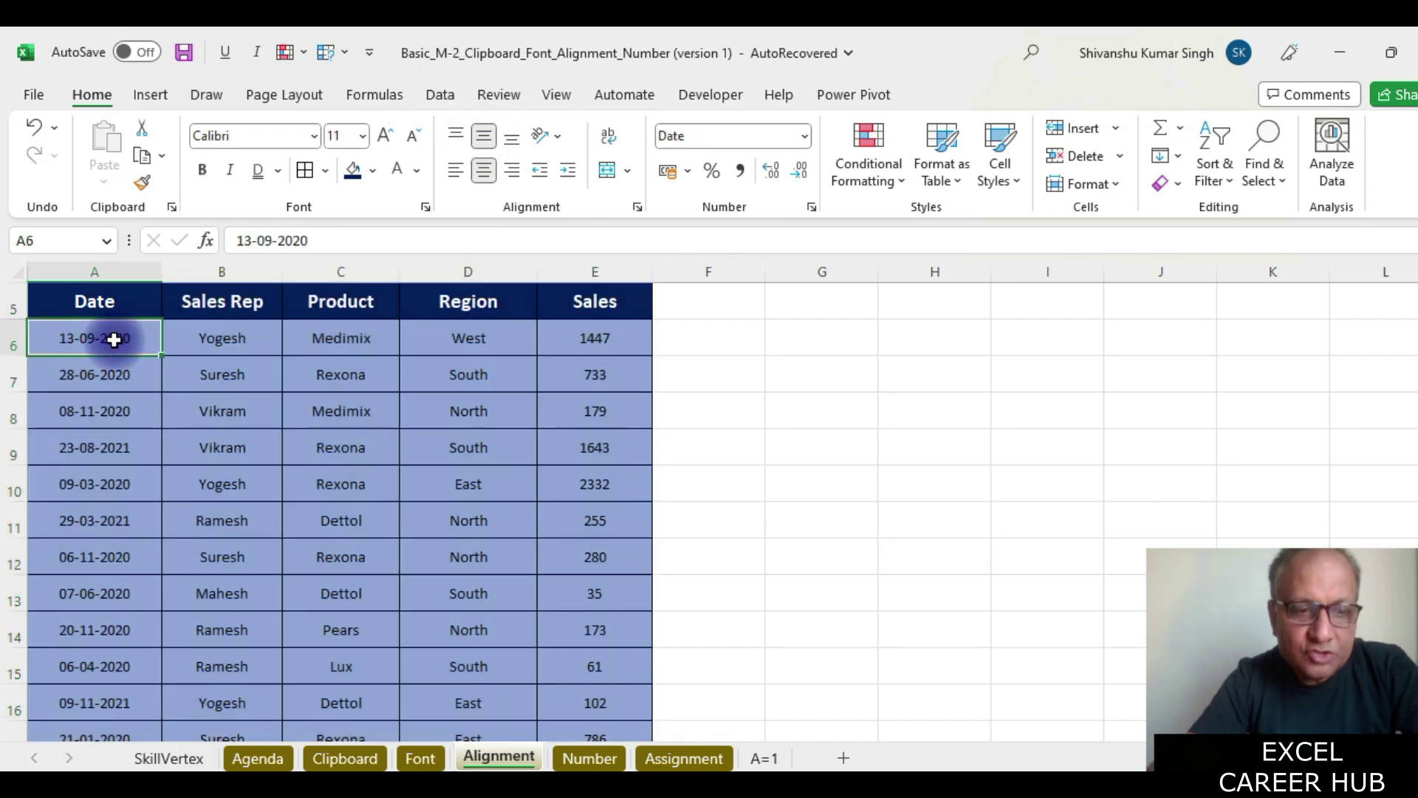
key("ctrl+shift+End")
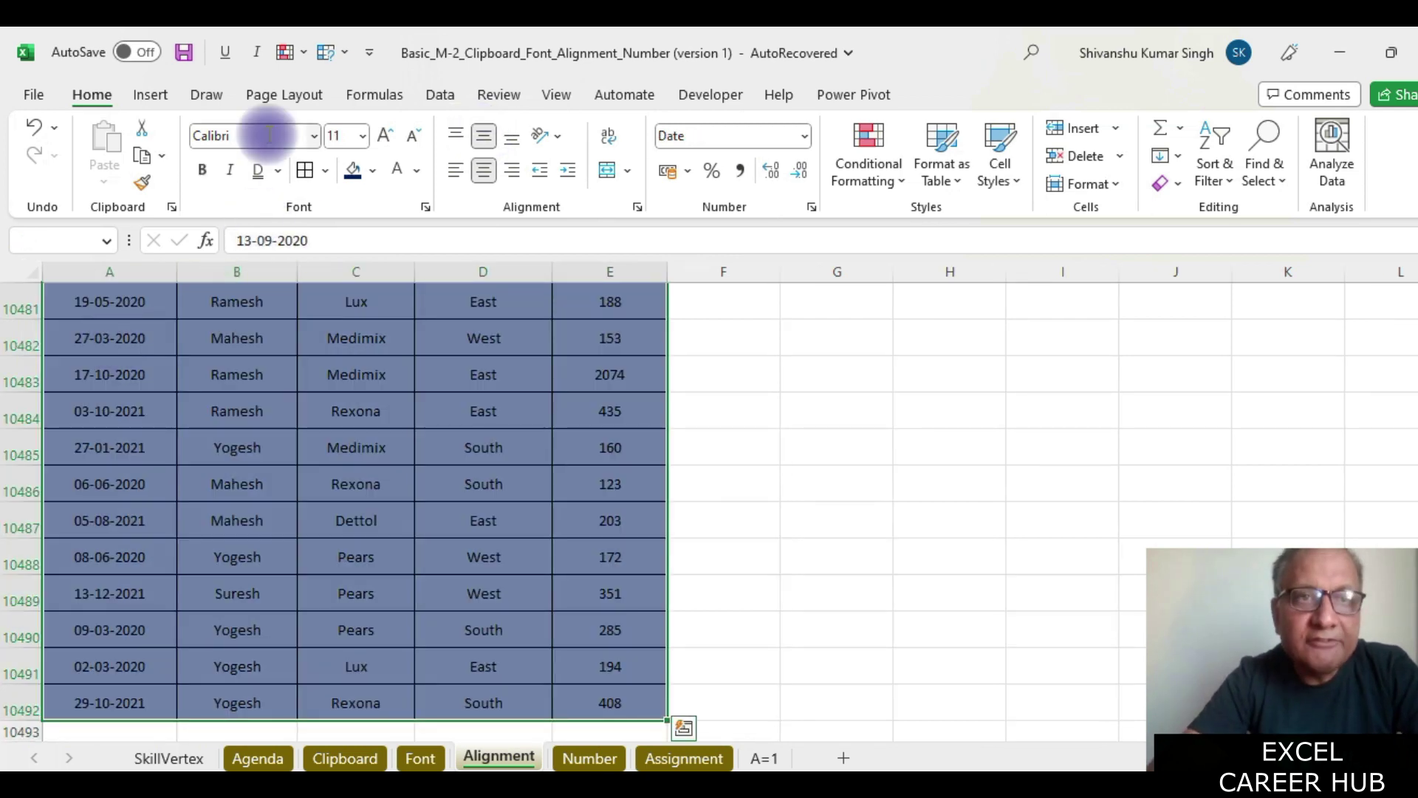
left_click(387, 139)
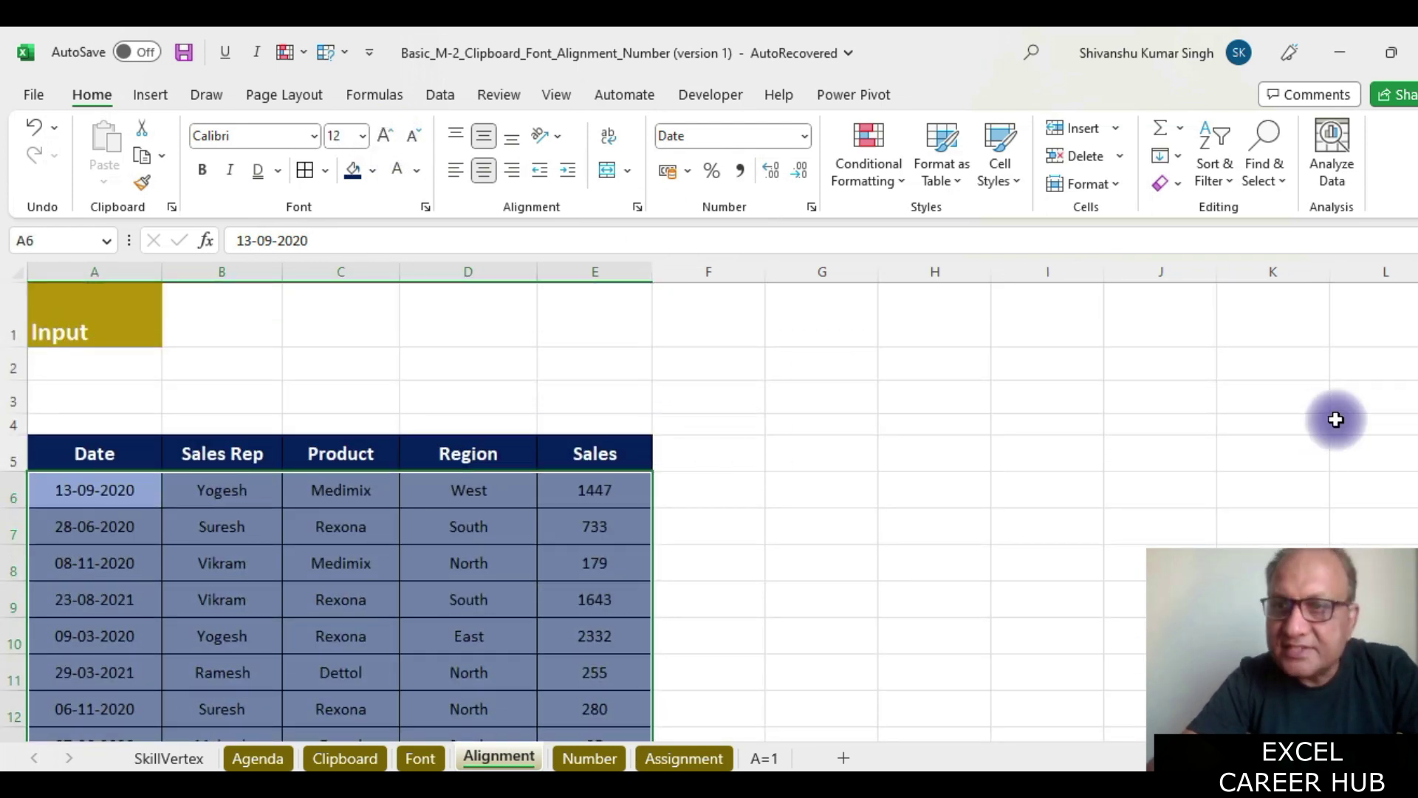
scroll(928, 436, "down", 1)
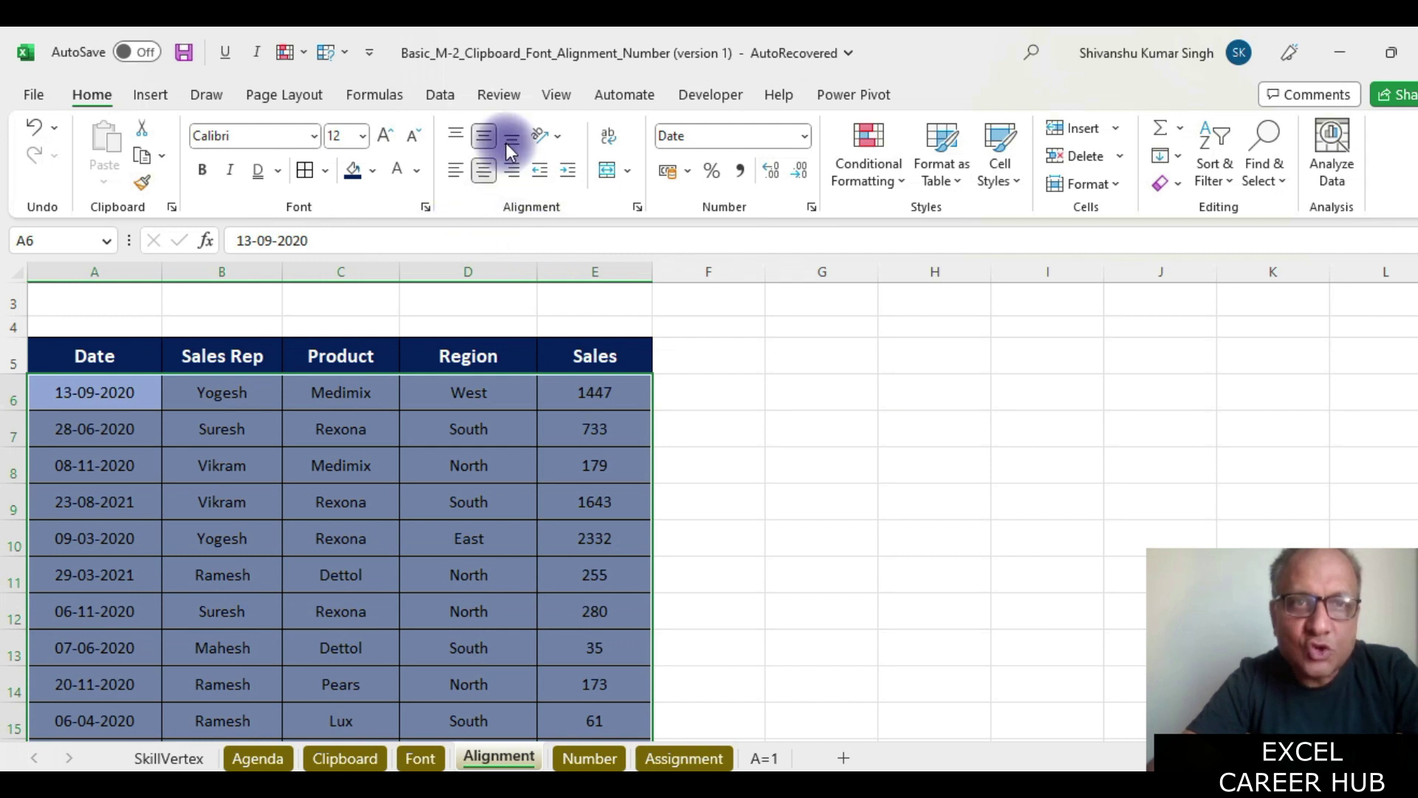
Apply the Vertical Text orientation to the header cells A5:E5
left_click(116, 353)
left_click_drag(130, 351, 595, 349)
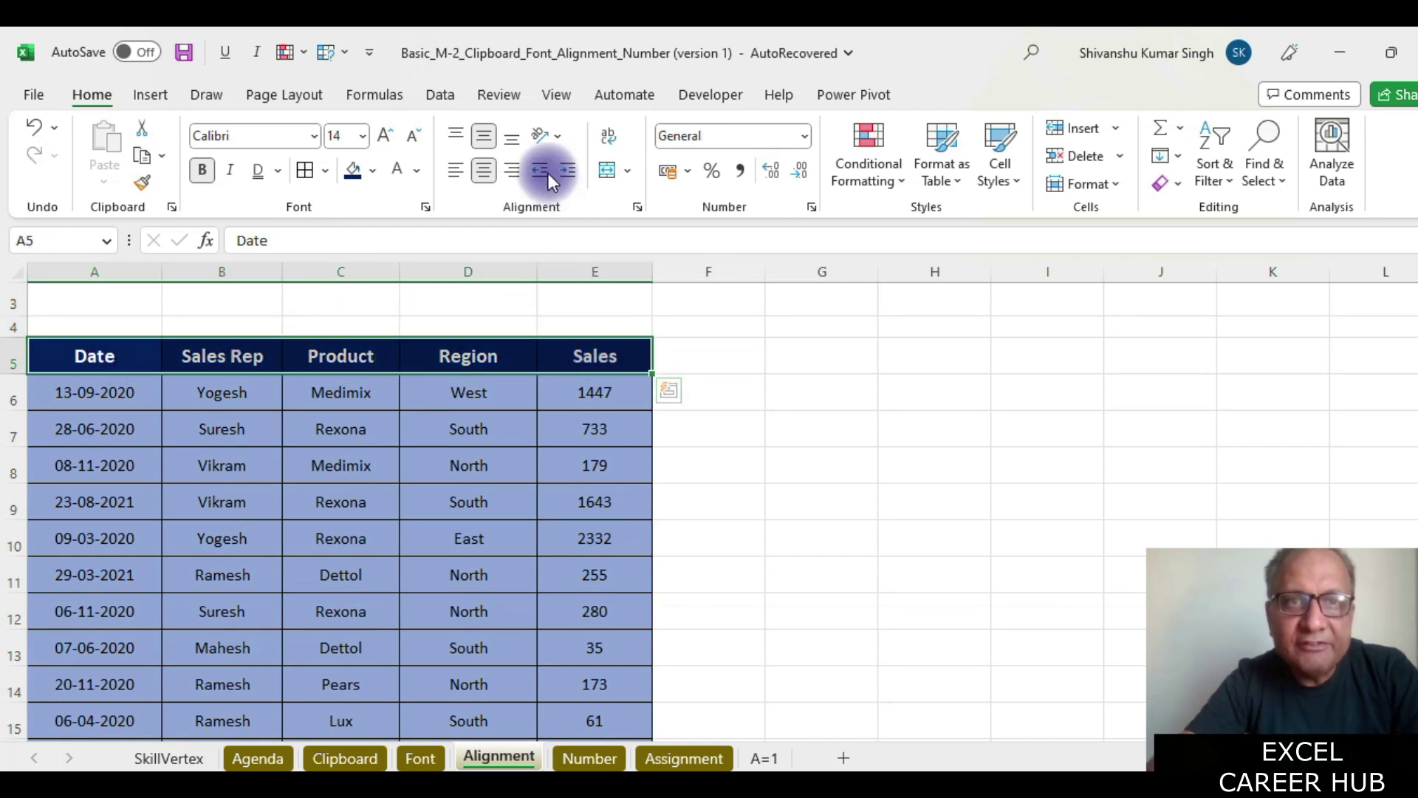
left_click(556, 136)
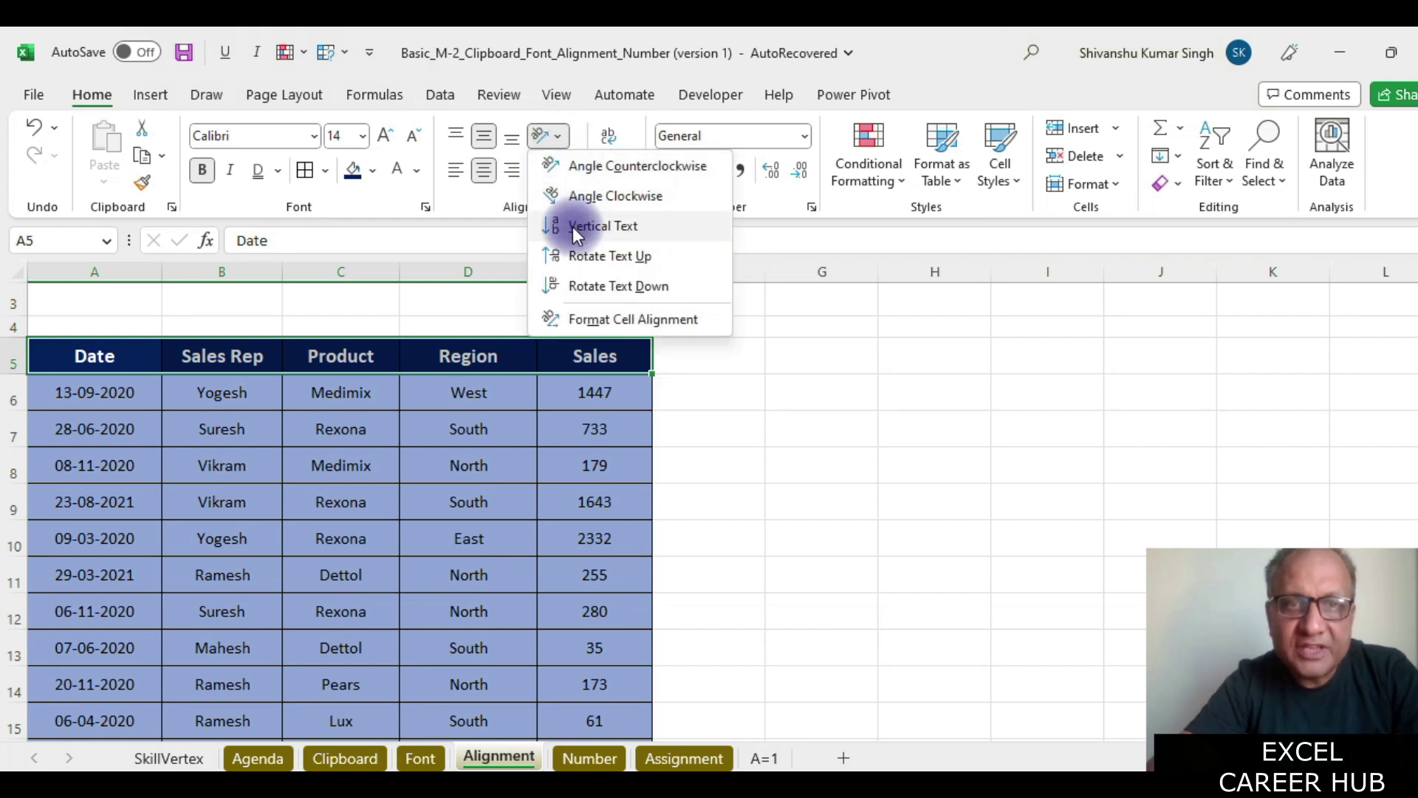
left_click(574, 228)
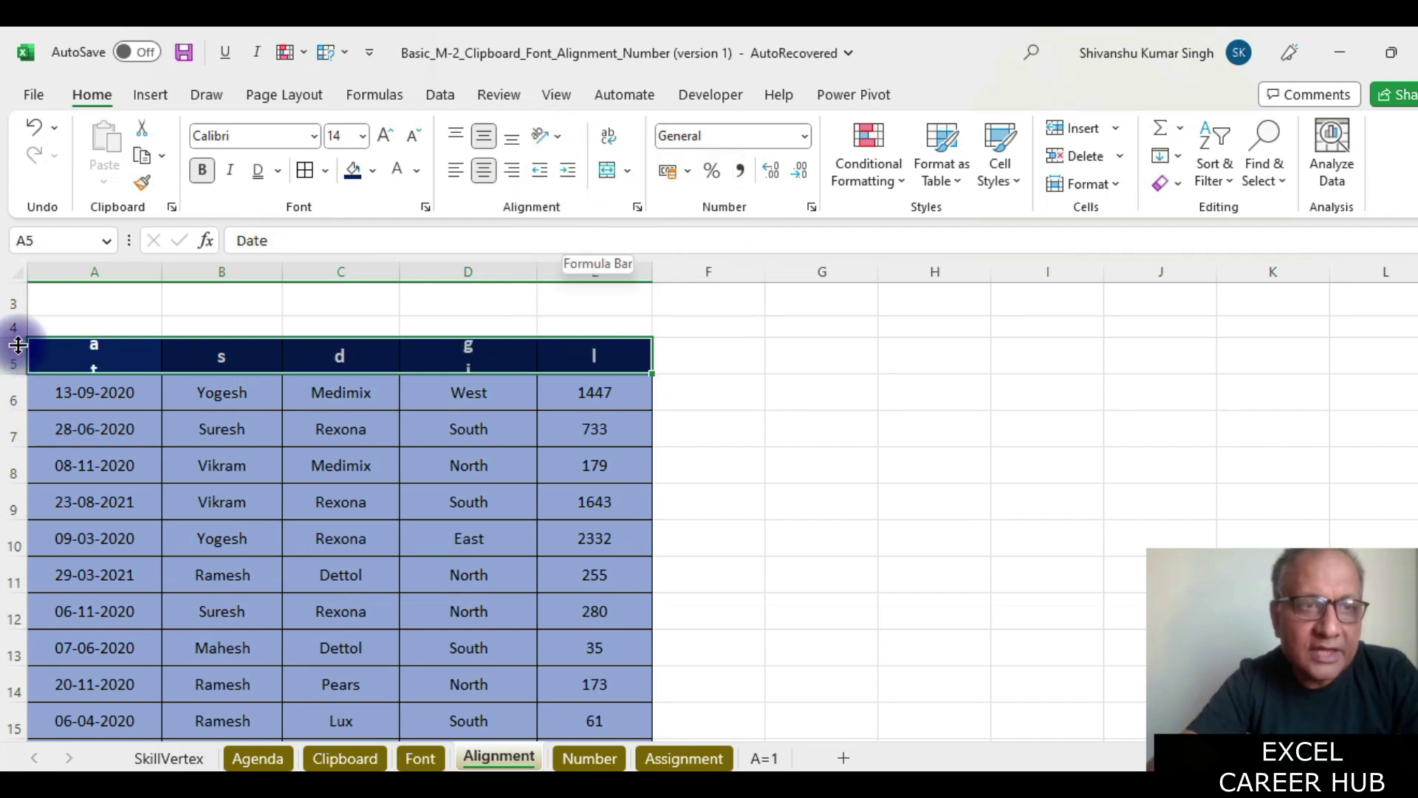
Make header row 5 tall enough for the vertical text, then apply Rotate Text Up followed by Rotate Text Down to A5:E5
left_click_drag(19, 376, 24, 444)
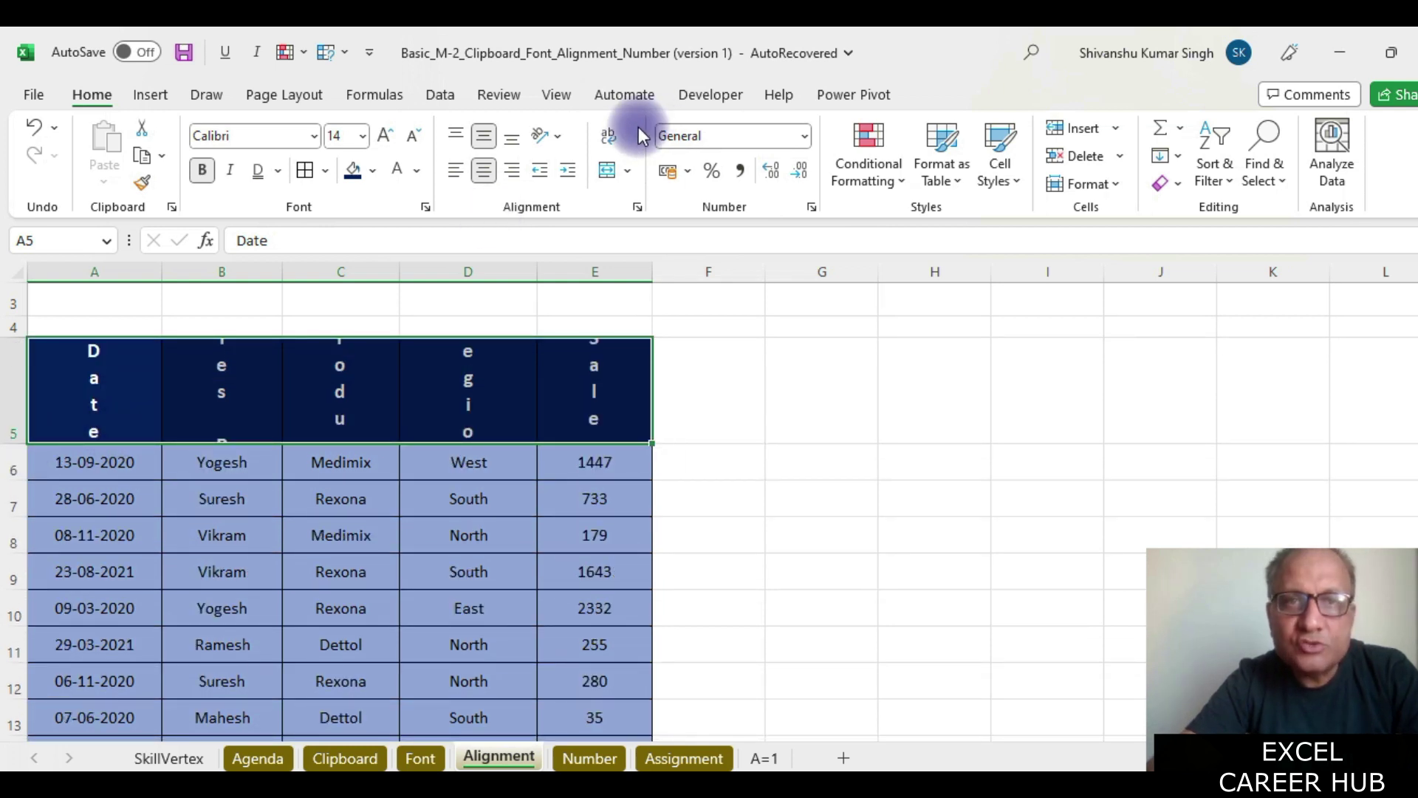
left_click(551, 135)
left_click(563, 256)
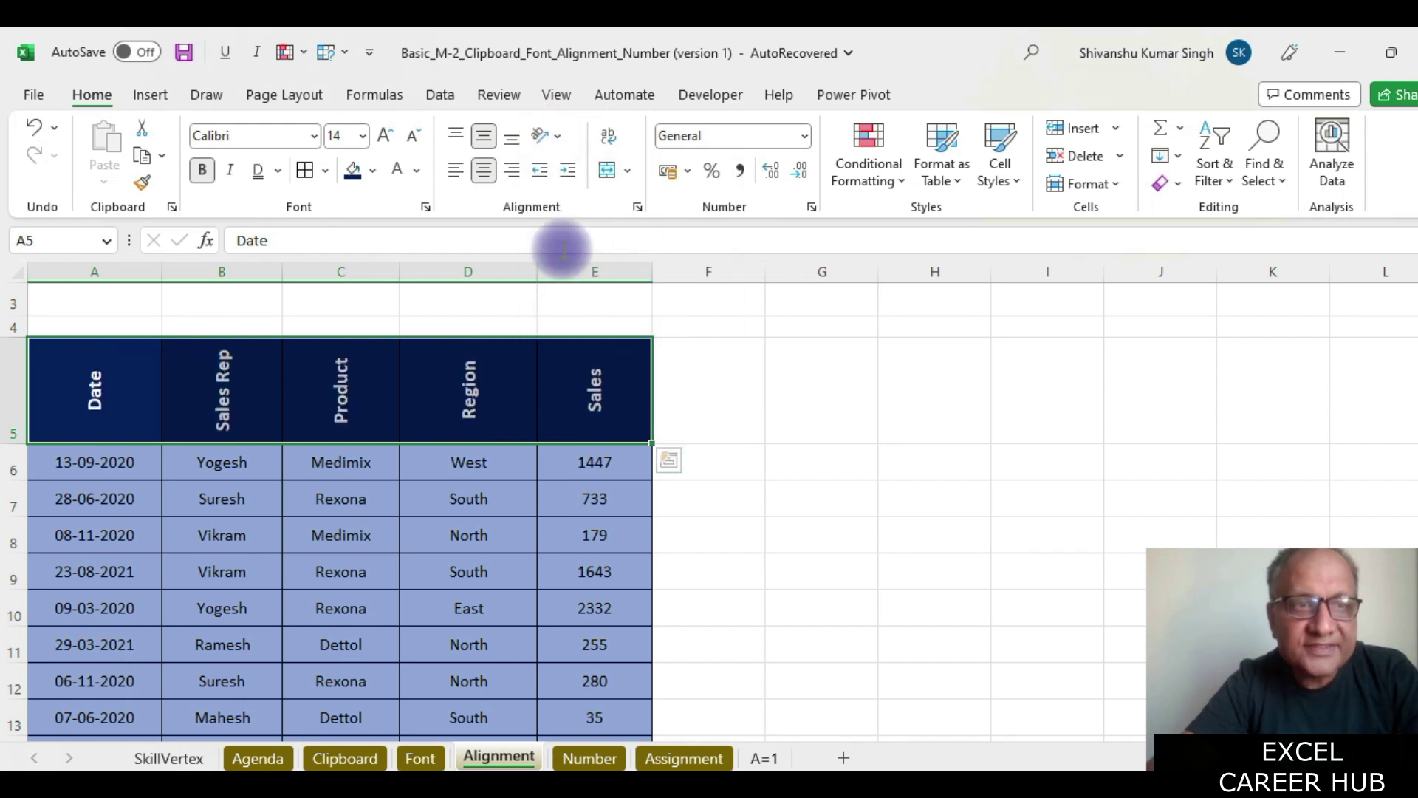
left_click(559, 144)
left_click(582, 284)
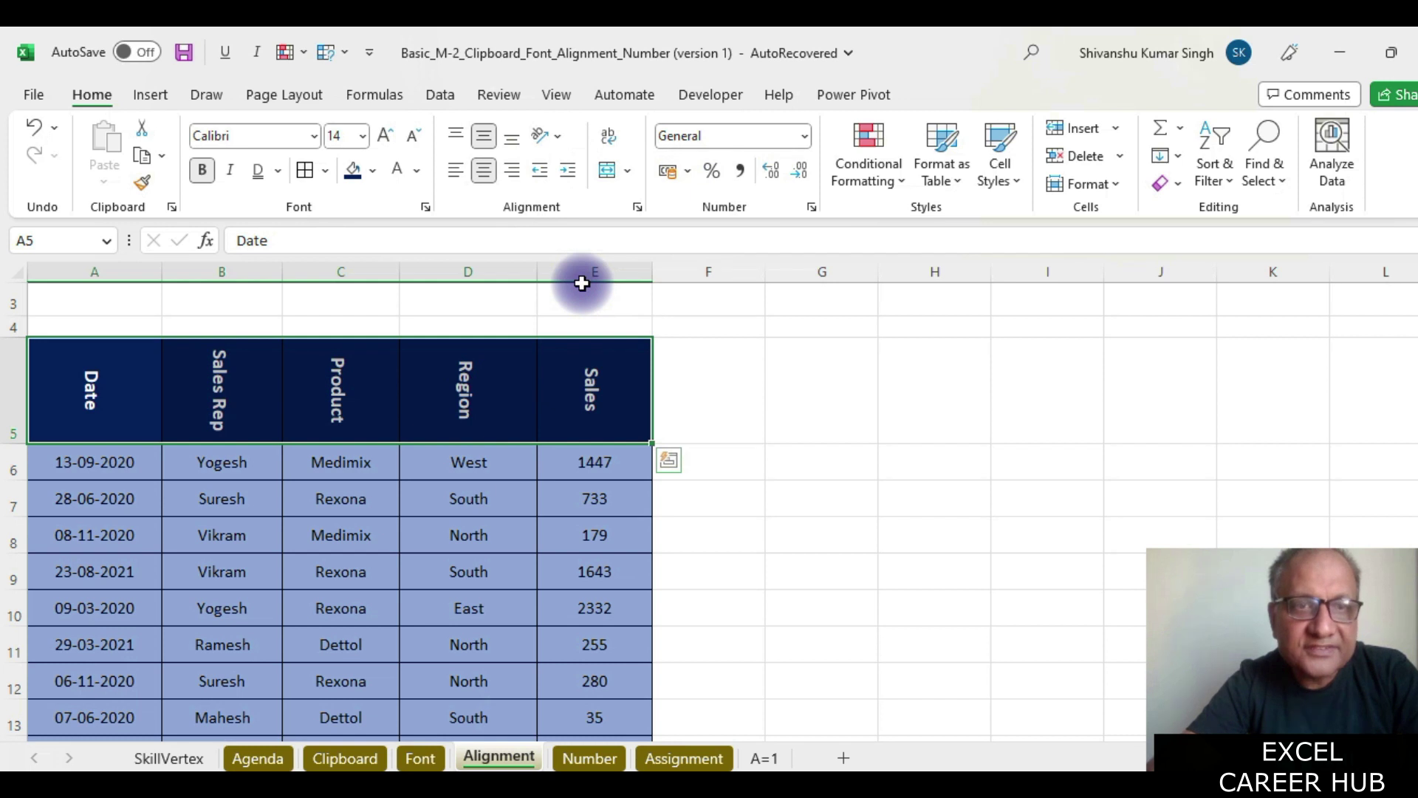
Try the Angle Counterclockwise and Angle Clockwise orientations on the header cells A5:E5
left_click(559, 139)
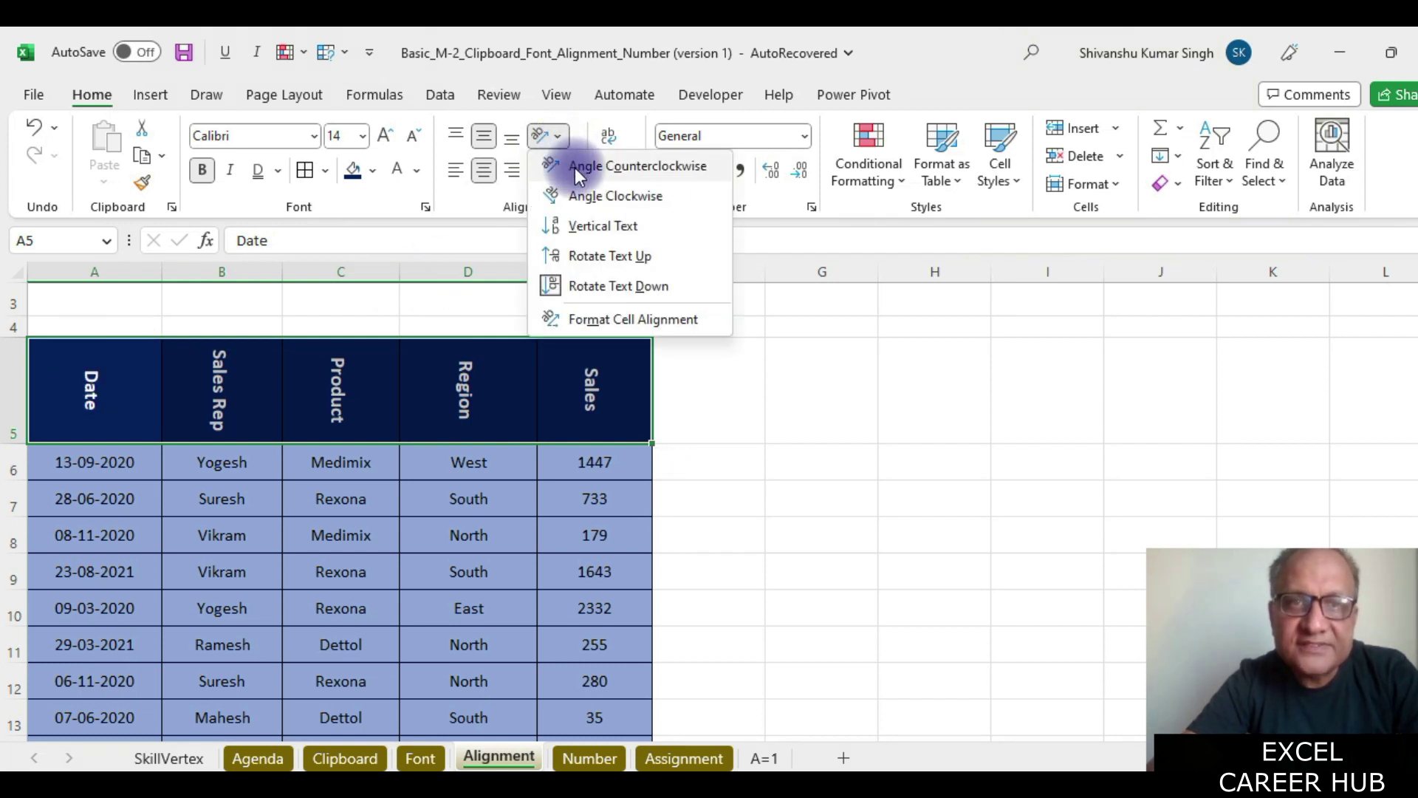
left_click(575, 167)
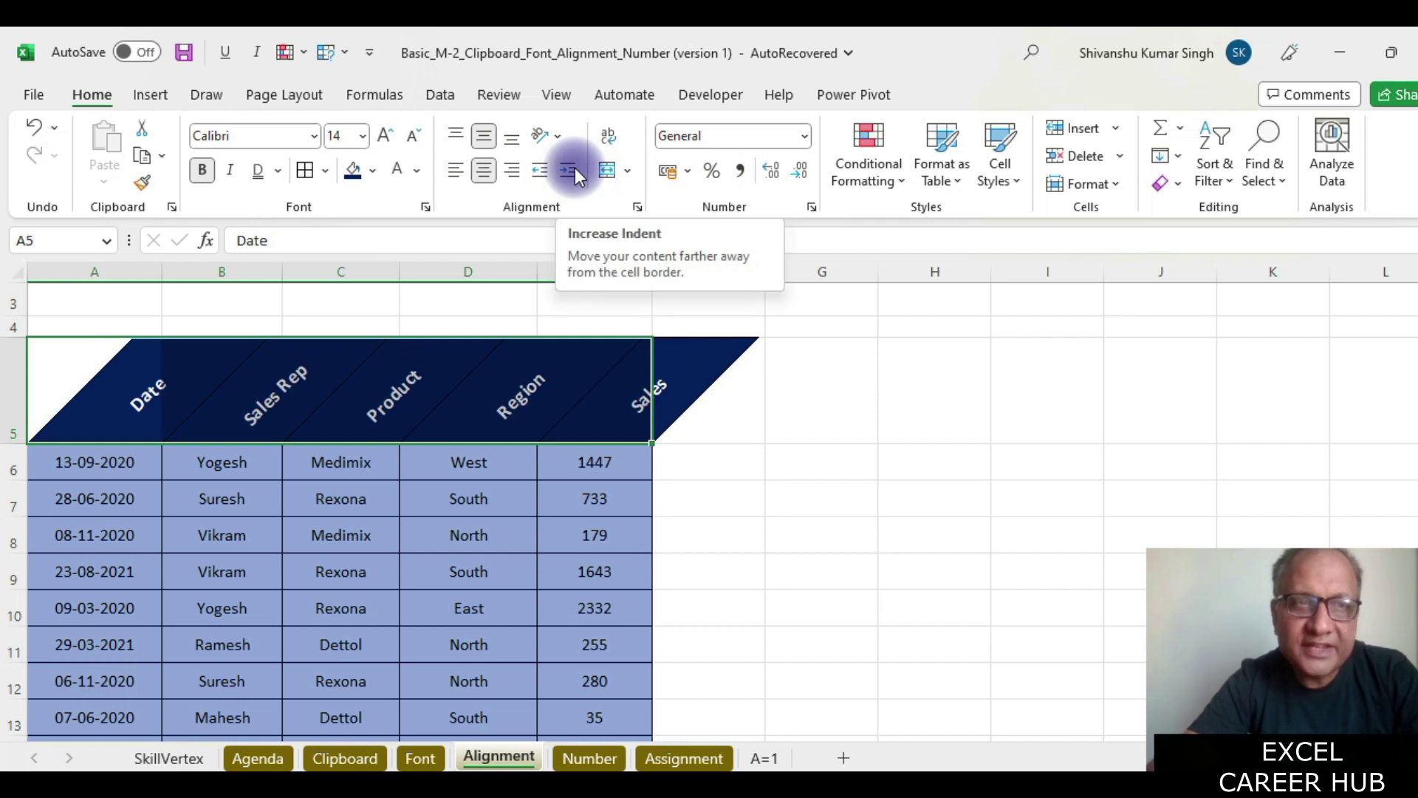
left_click(560, 131)
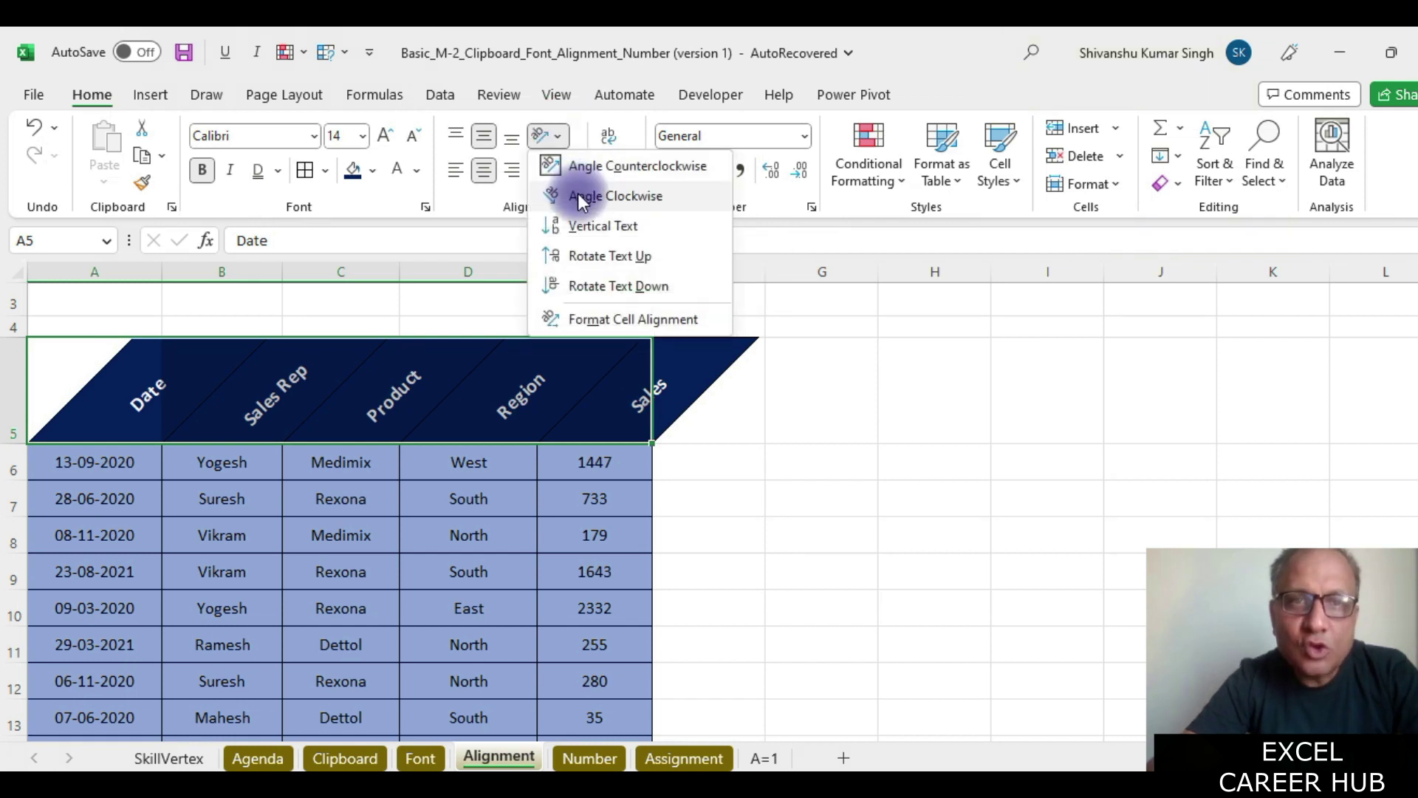
left_click(578, 193)
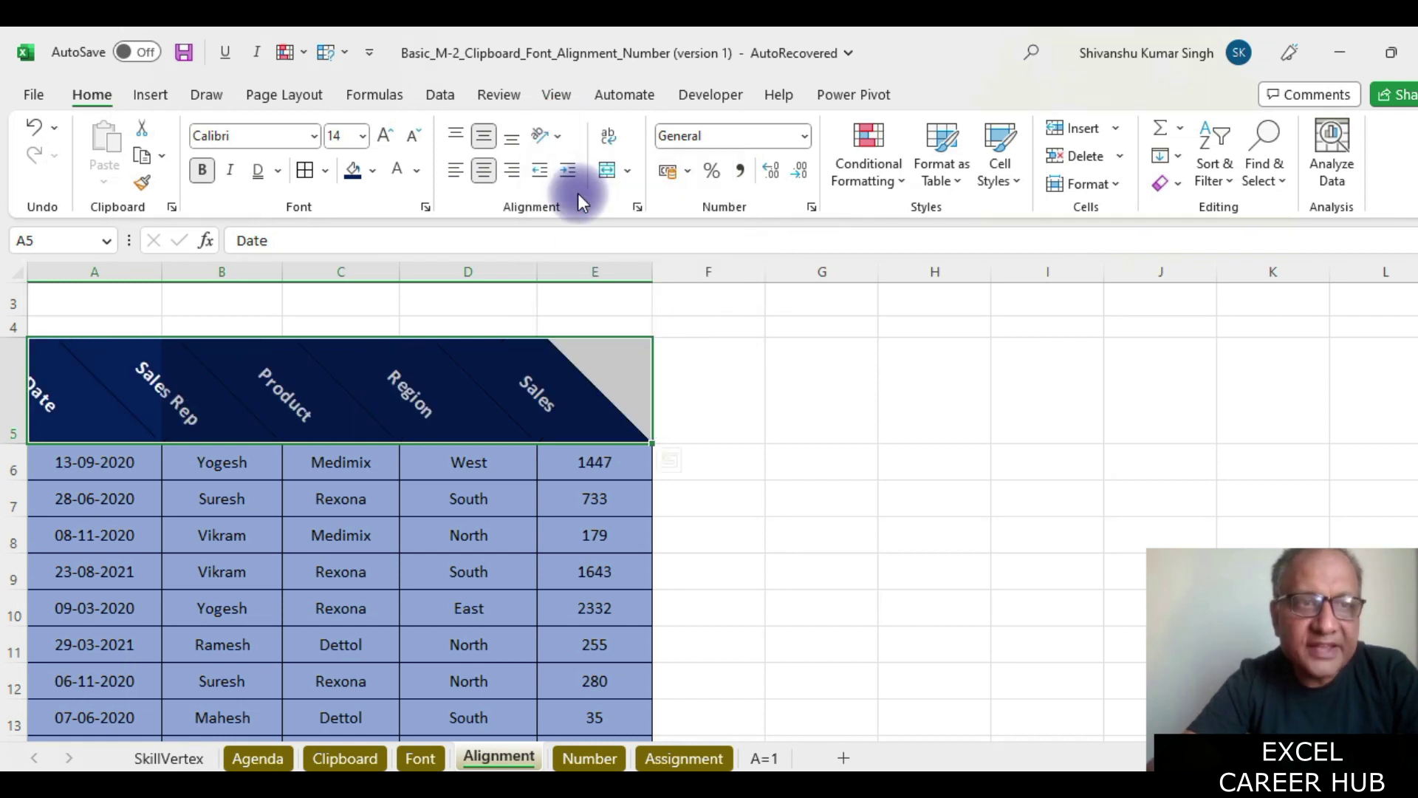
Set a custom 27-degree text orientation on the header cells A5:E5, then switch them back to Rotate Text Down
left_click(560, 136)
left_click(607, 320)
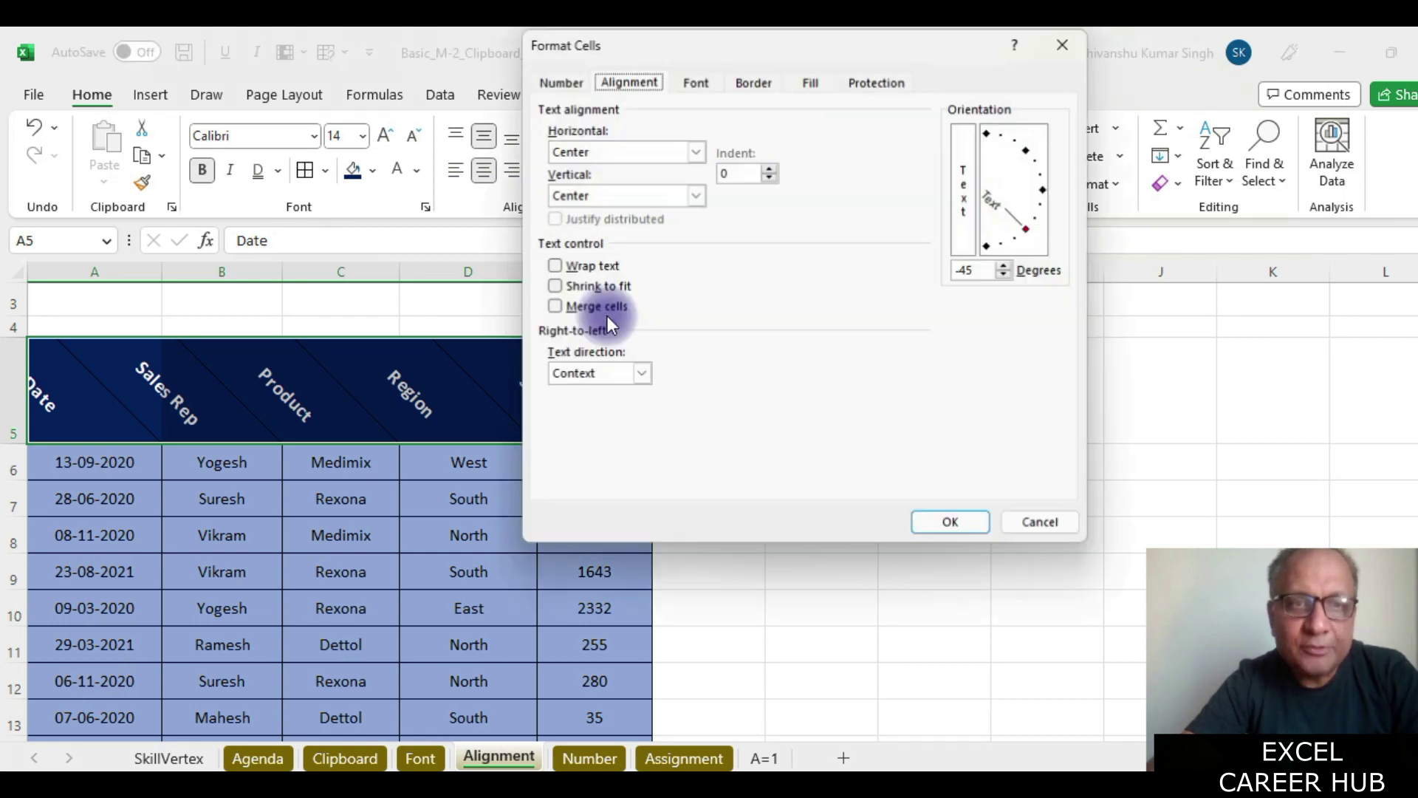
left_click_drag(797, 49, 938, 183)
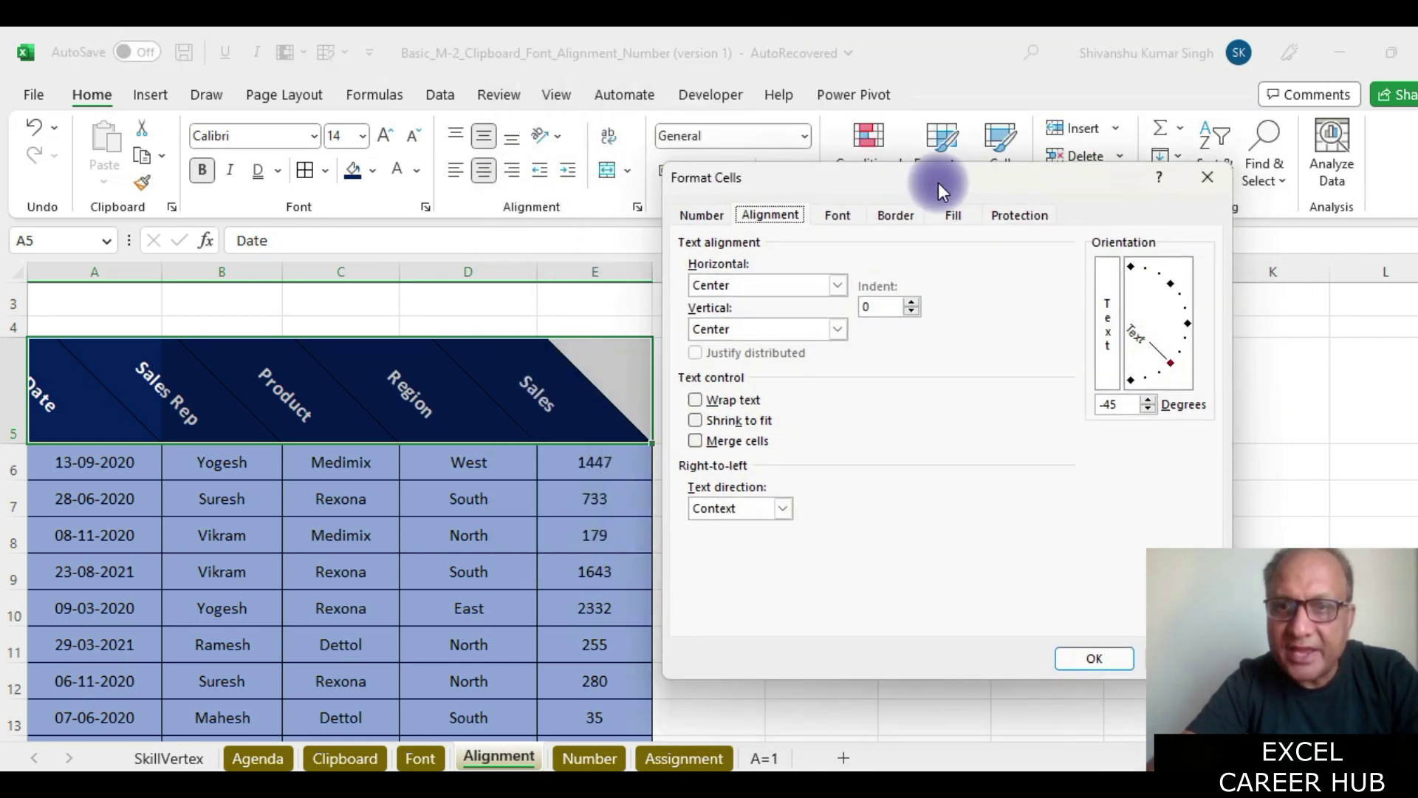
left_click_drag(1169, 372, 1191, 291)
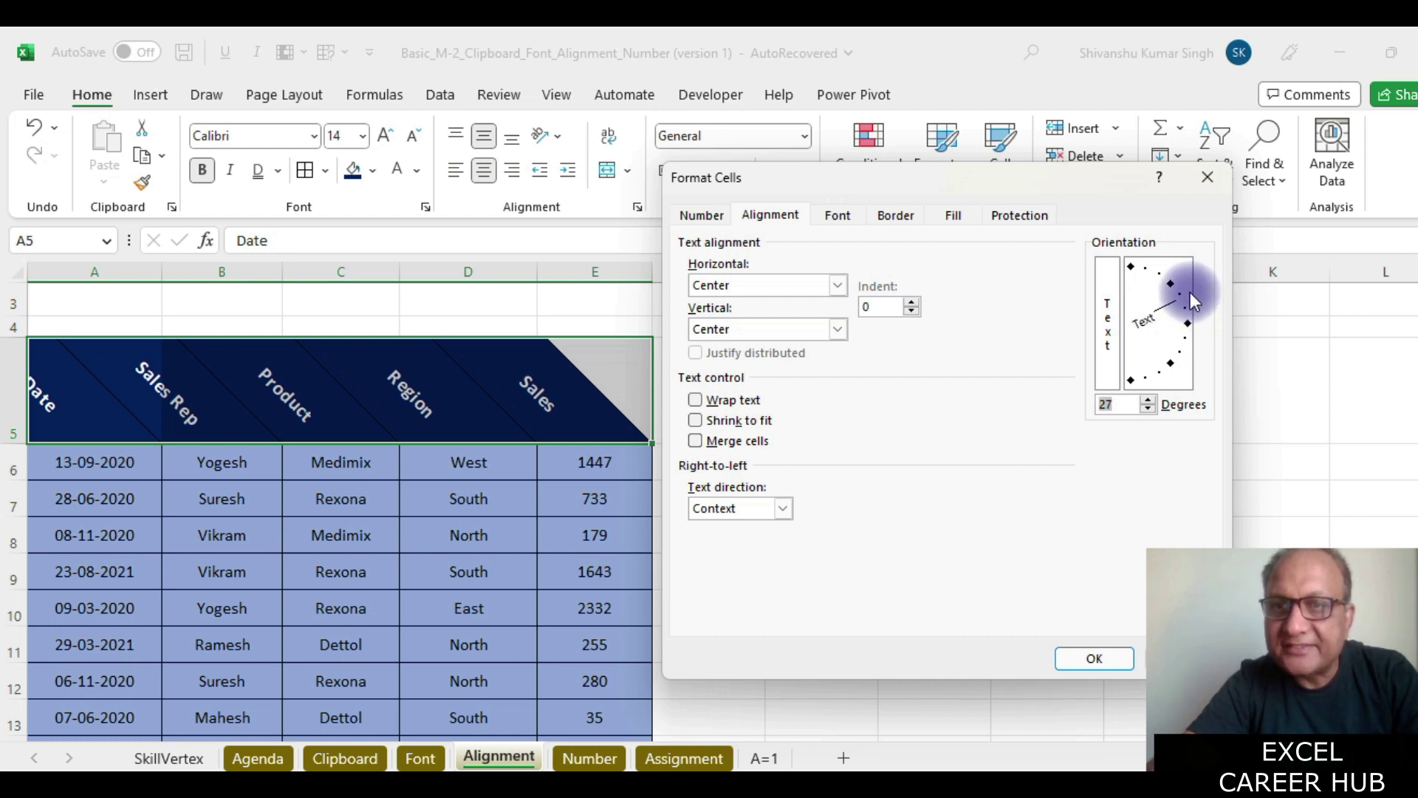
left_click(1106, 653)
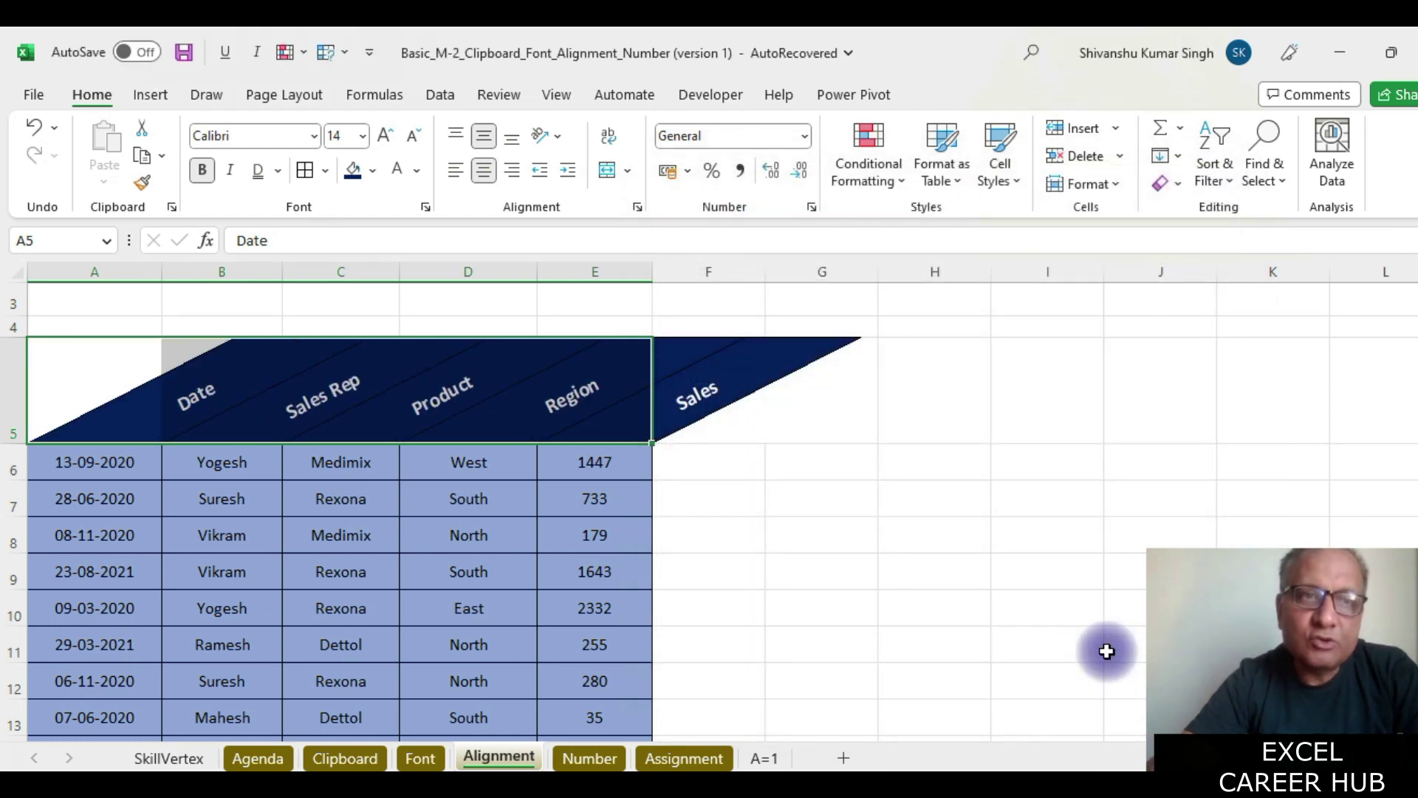
left_click(559, 136)
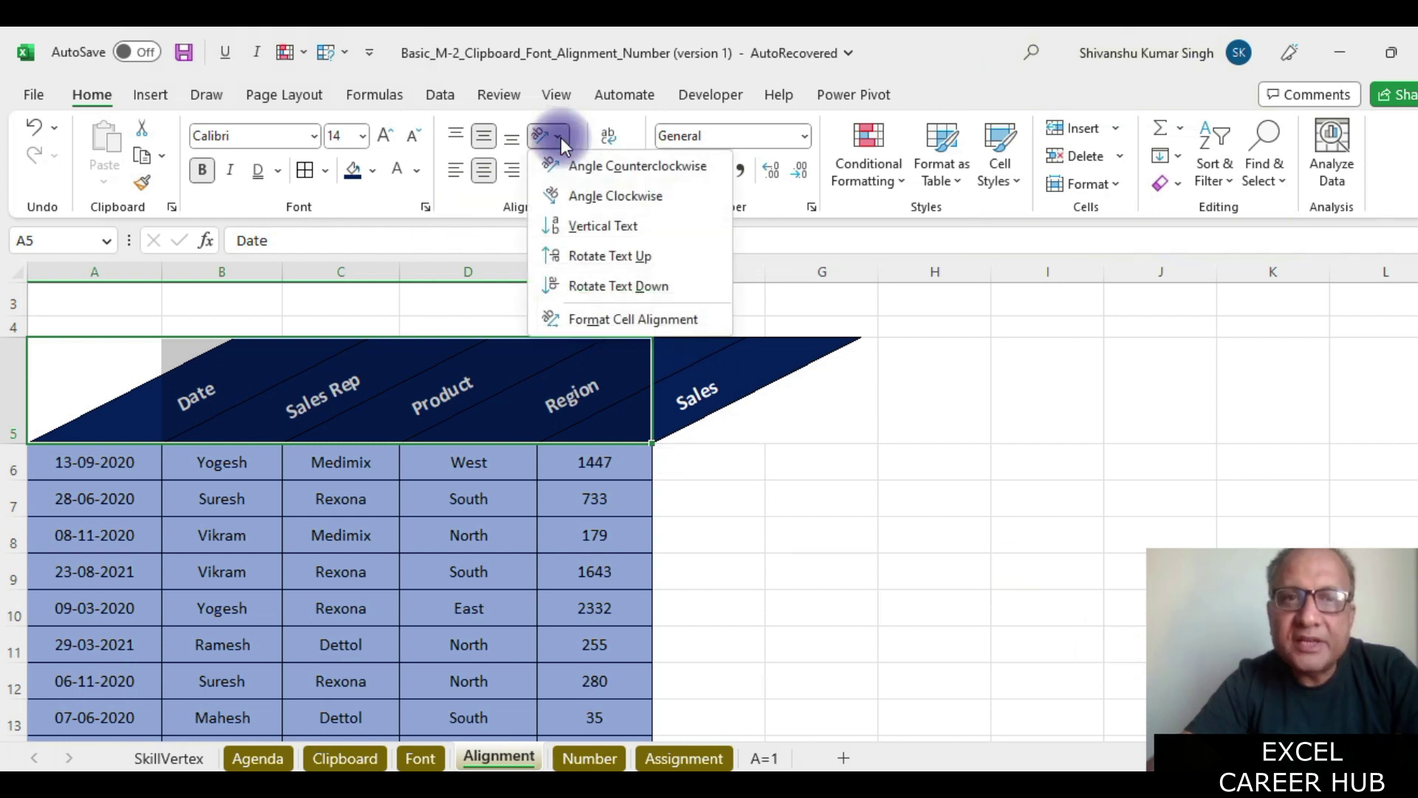
left_click(575, 289)
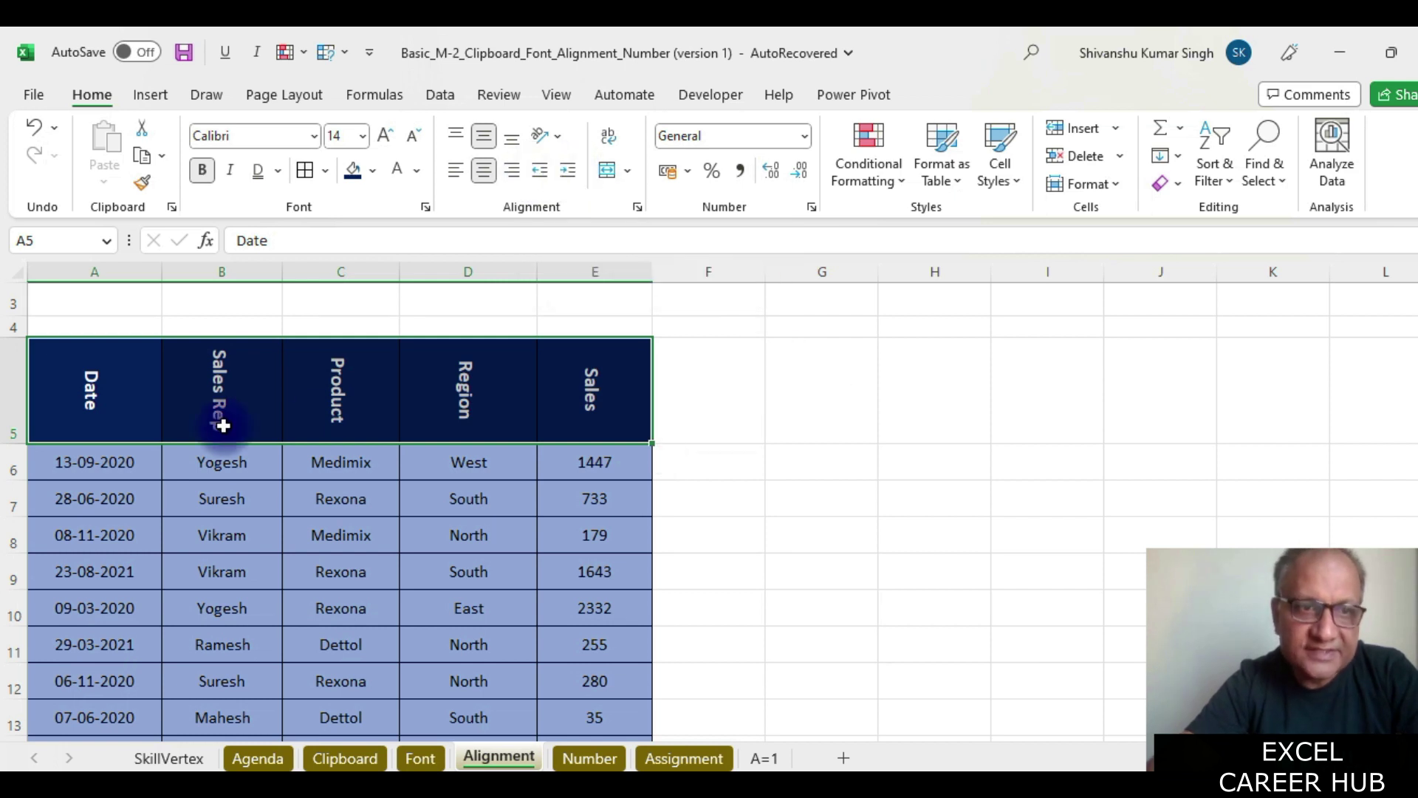
Copy the Sales Rep header and its first six entries, B5:B11, to a separate list starting at H5
left_click_drag(221, 463, 231, 657)
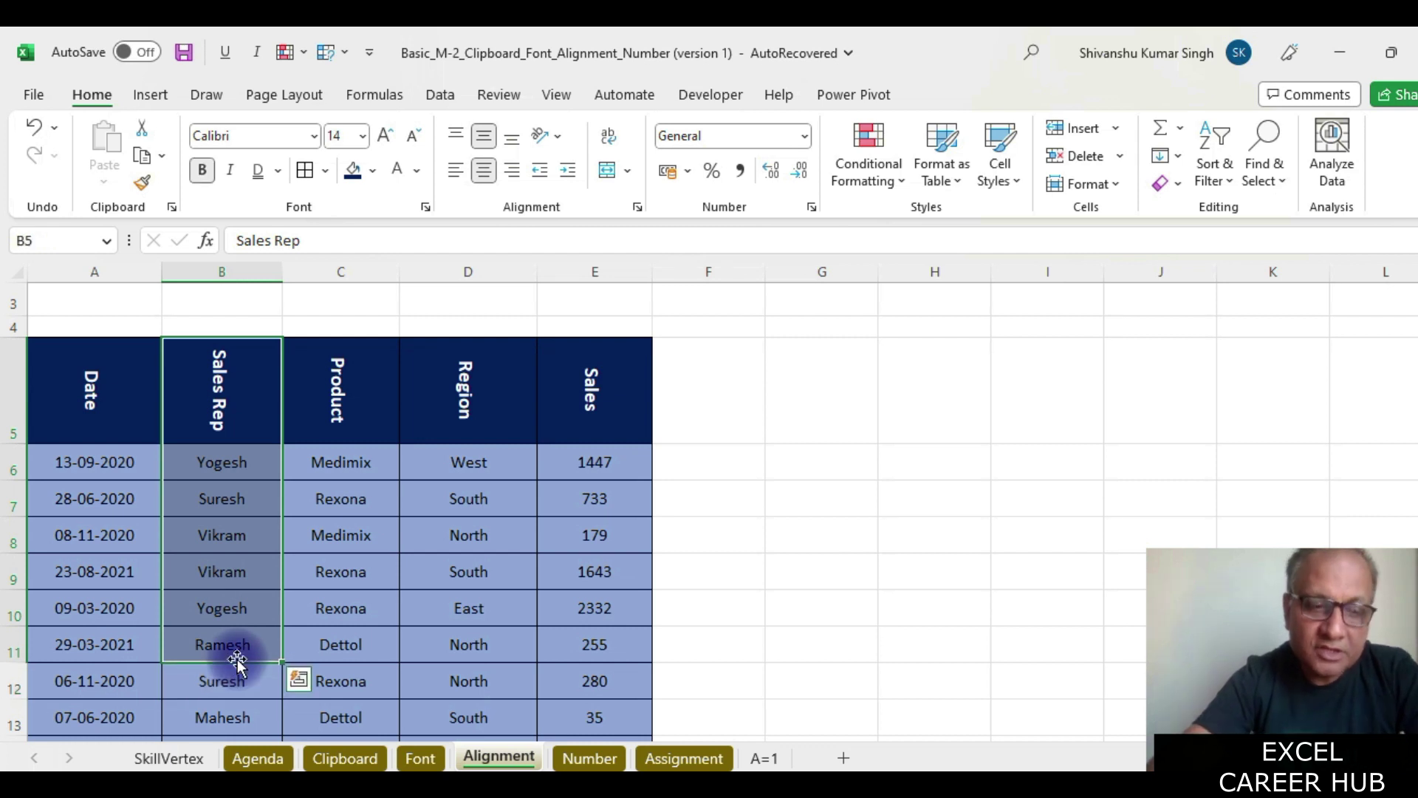
key("ctrl+c")
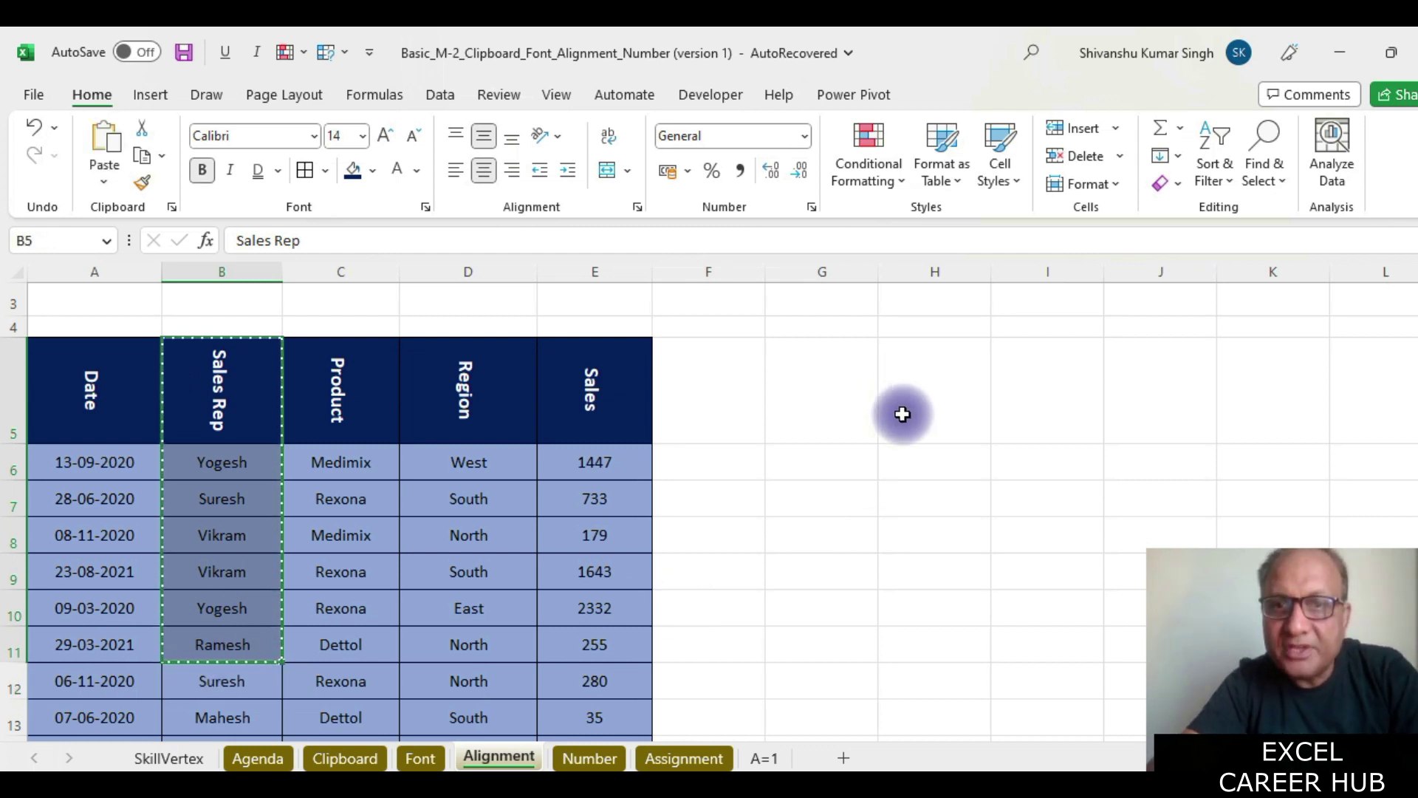
left_click(920, 428)
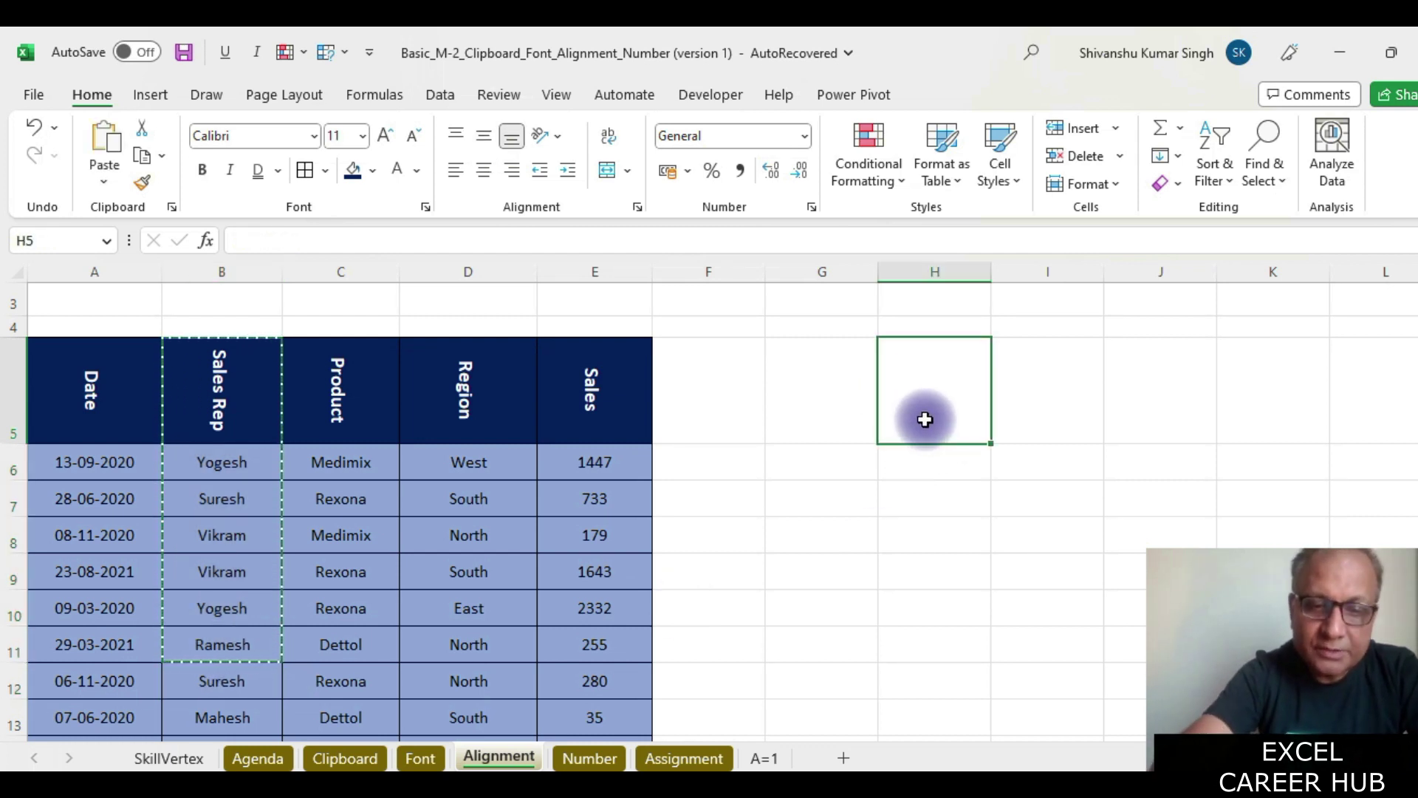
key("ctrl+v")
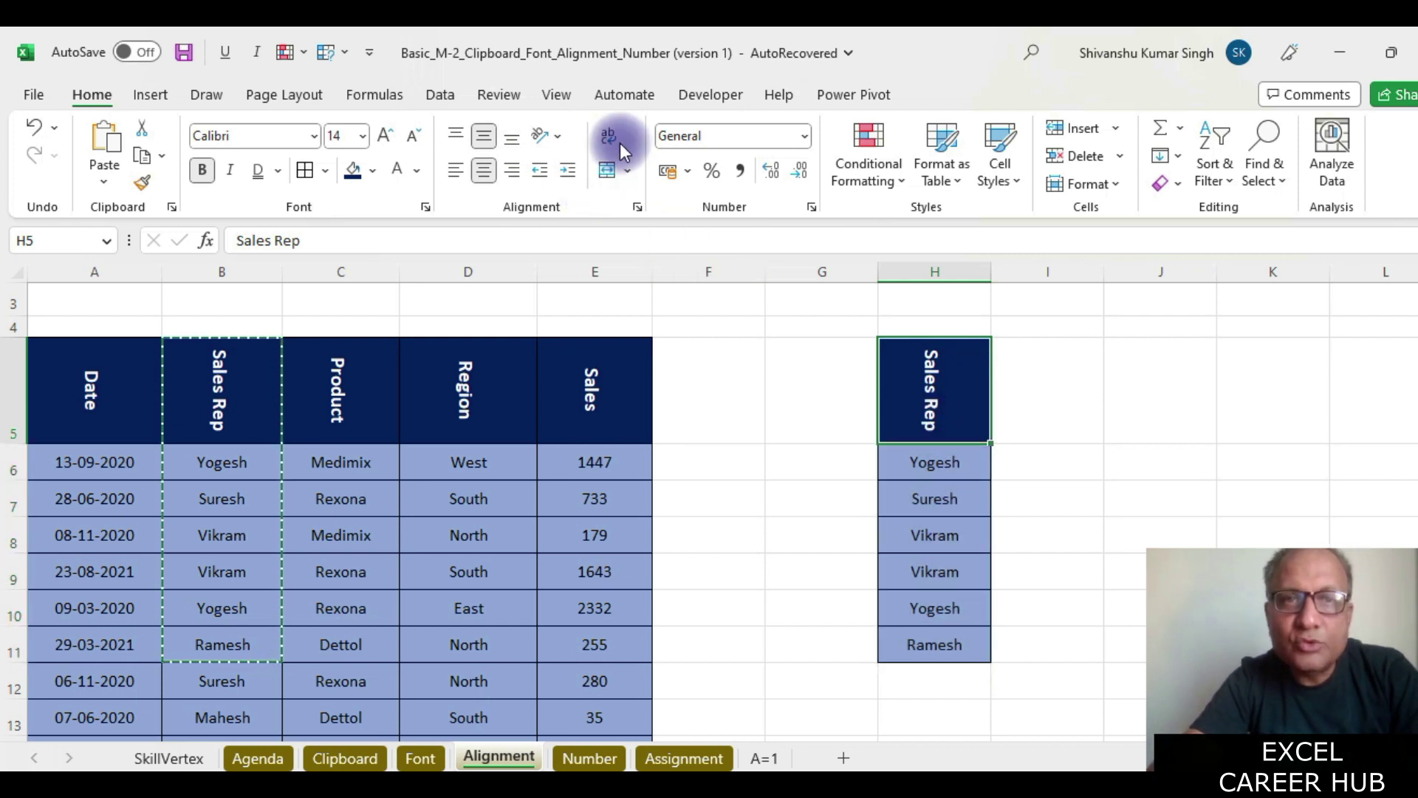
Set the text orientation of the copied Sales Rep header in H5 to horizontal through Format Cell Alignment
left_click(557, 135)
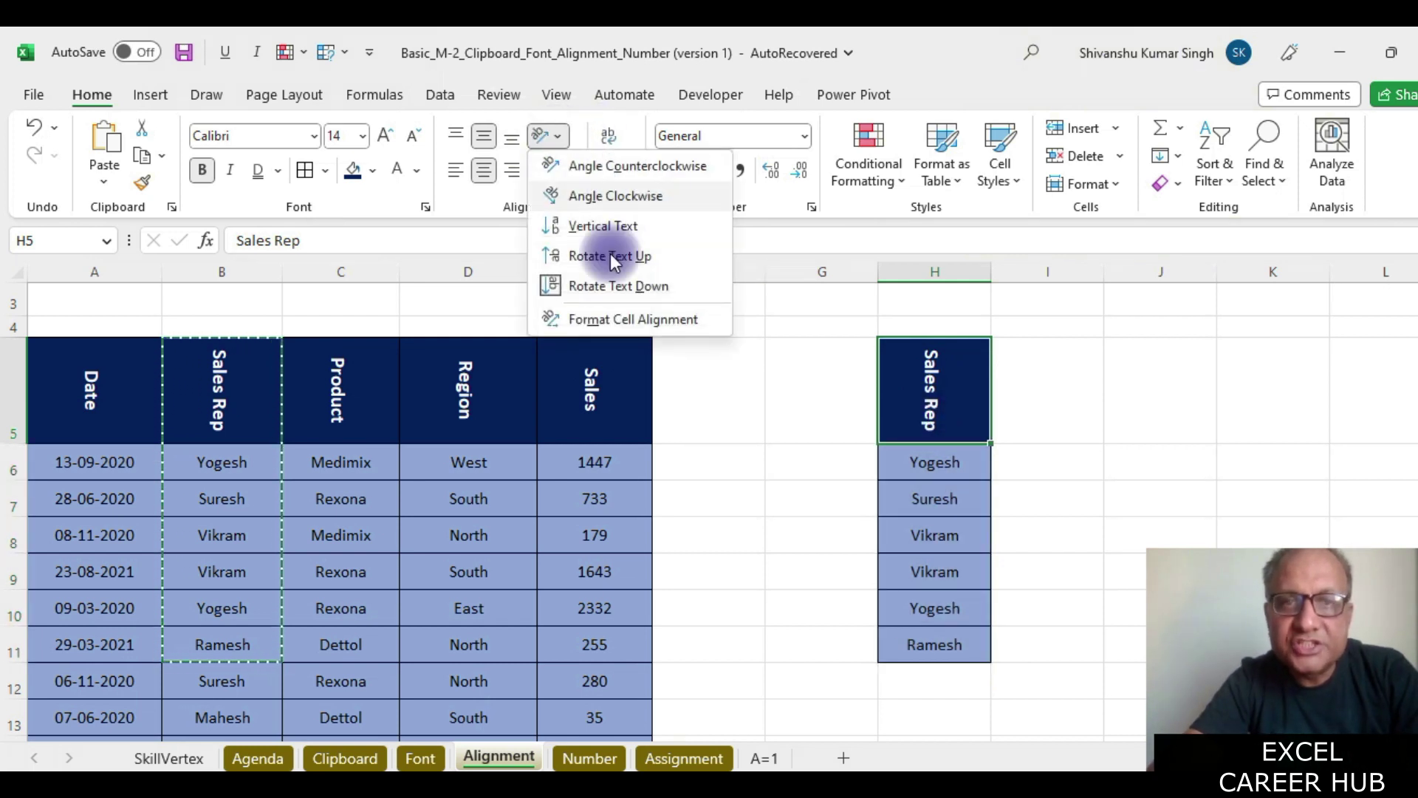
left_click(622, 319)
left_click_drag(1134, 380, 1191, 323)
left_click(1082, 664)
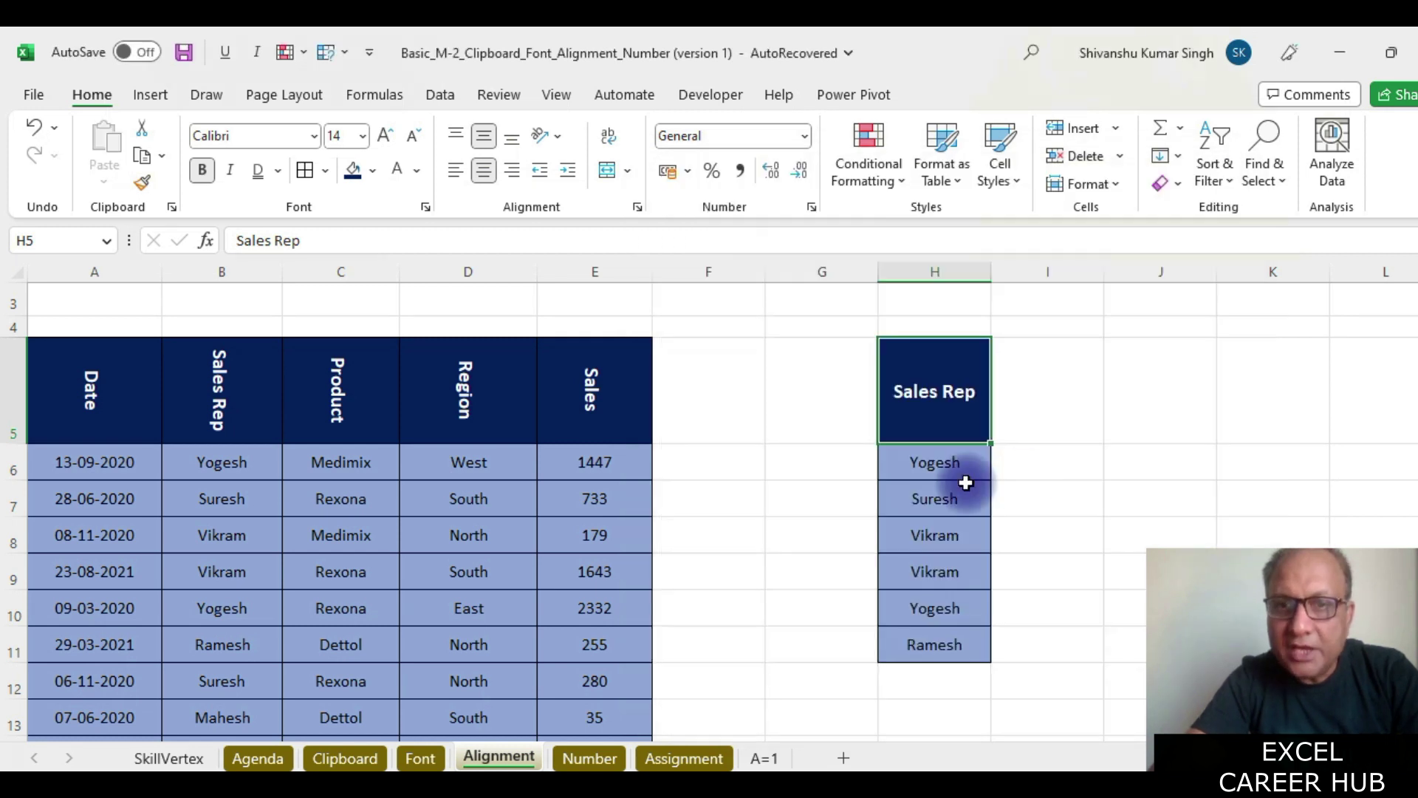
Left-align the copied list H5:H11, then try Center and Align Right on the names in H6:H11, ending with Align Left
left_click_drag(912, 405, 940, 650)
left_click(455, 170)
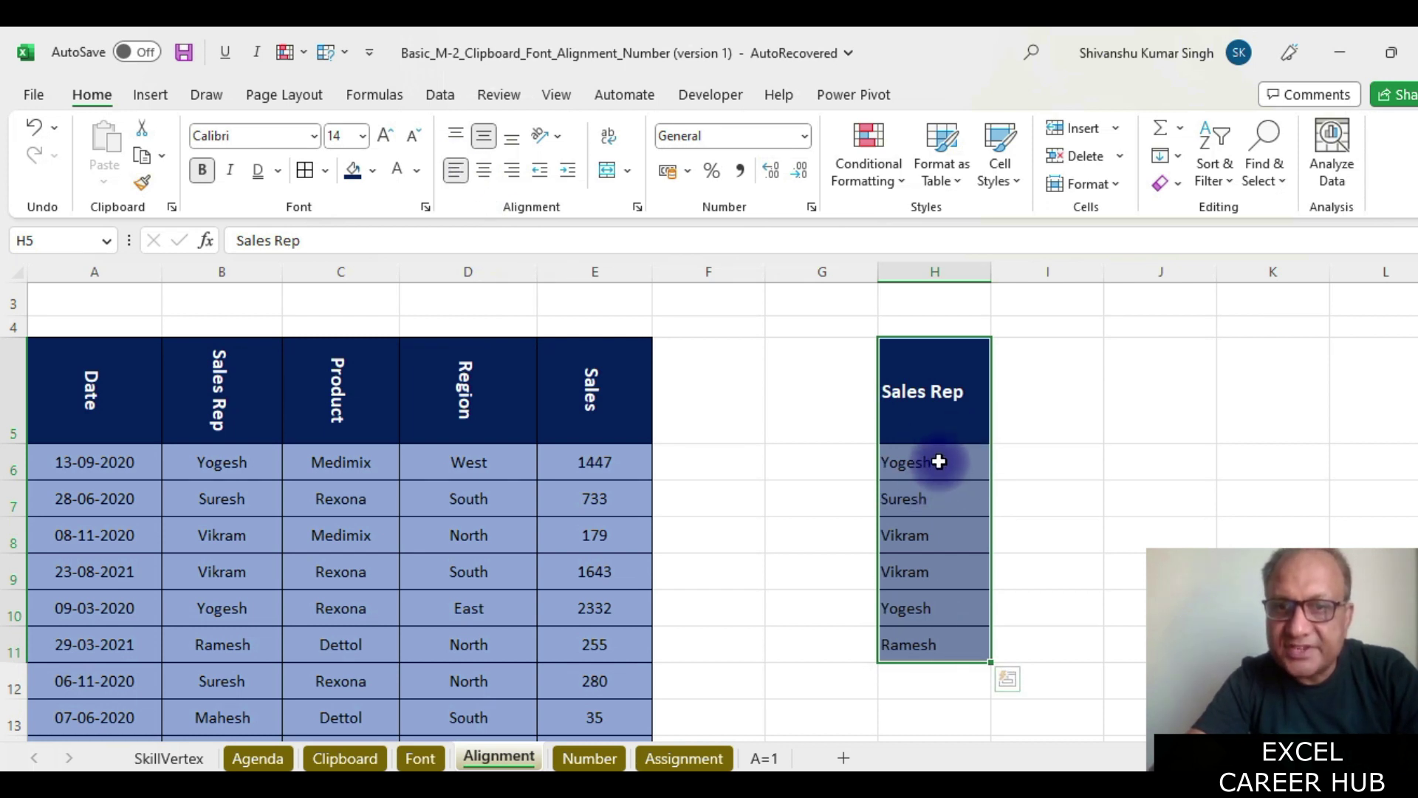
left_click_drag(919, 459, 918, 643)
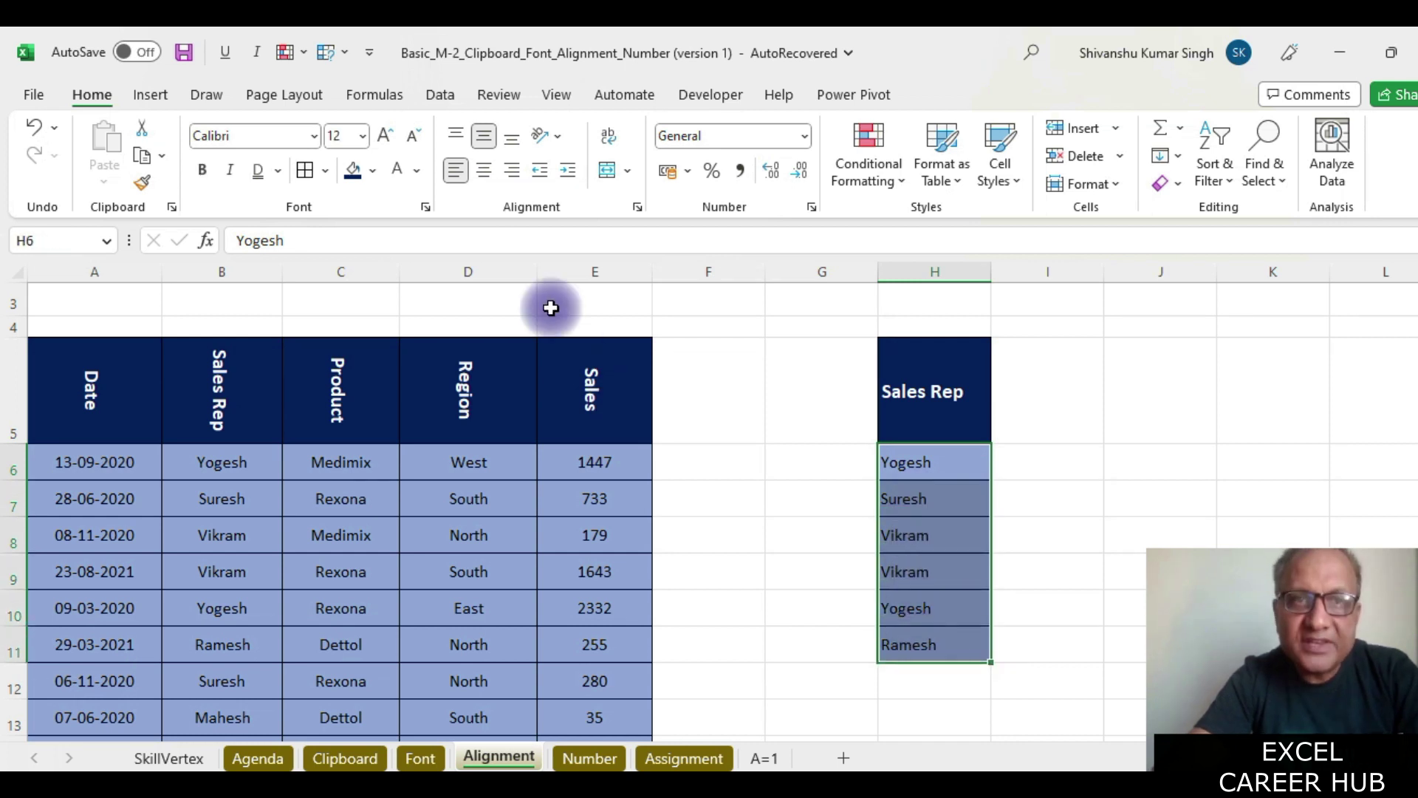
left_click(488, 177)
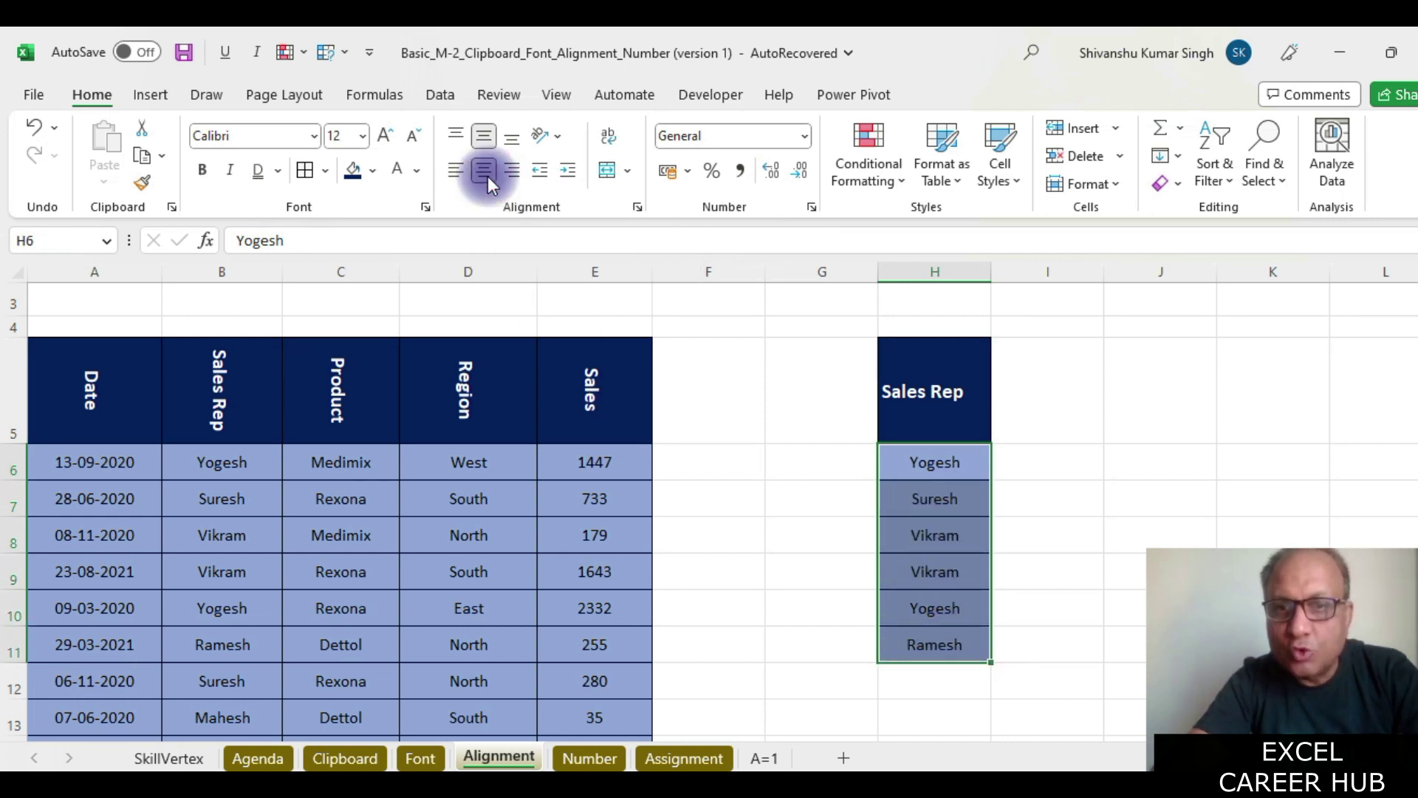
left_click(512, 175)
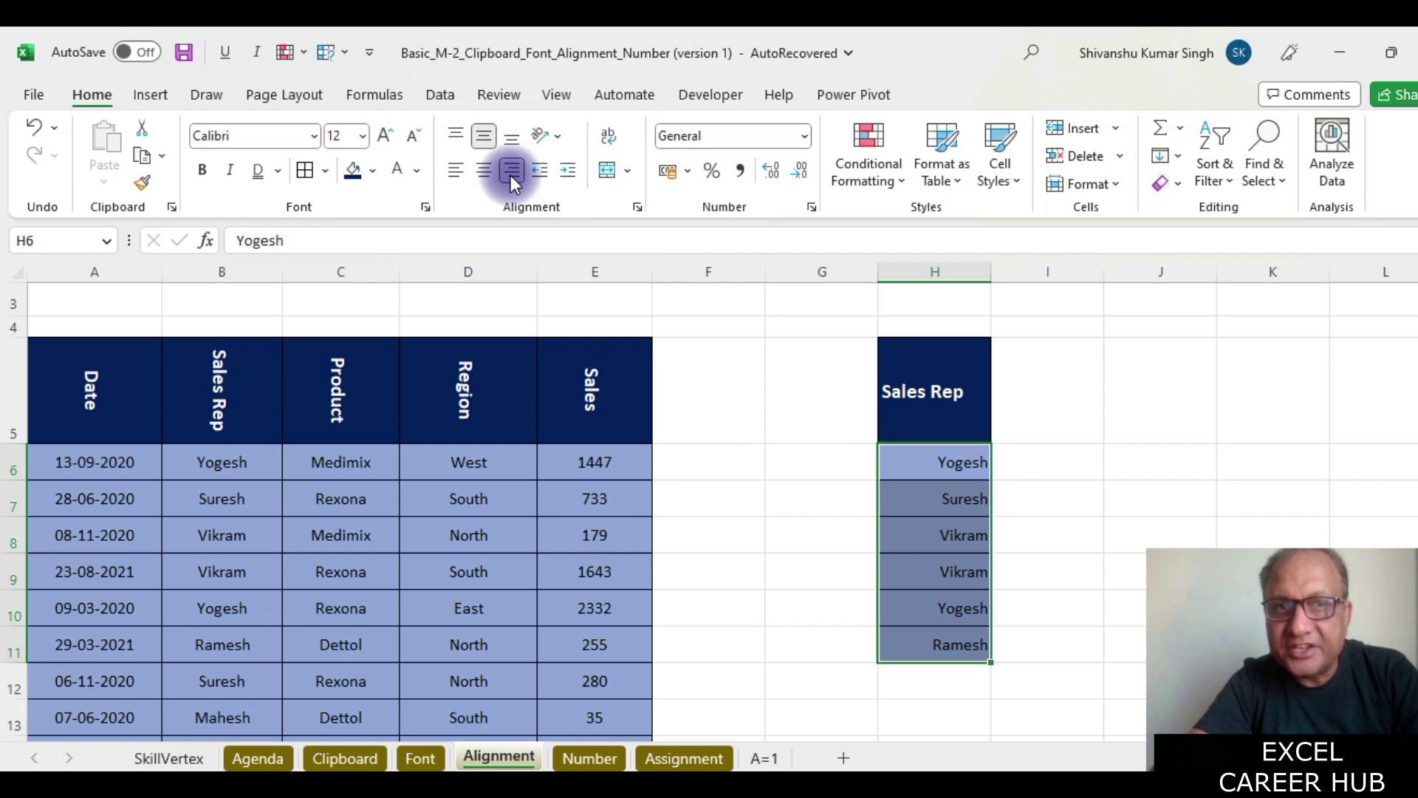
left_click(461, 174)
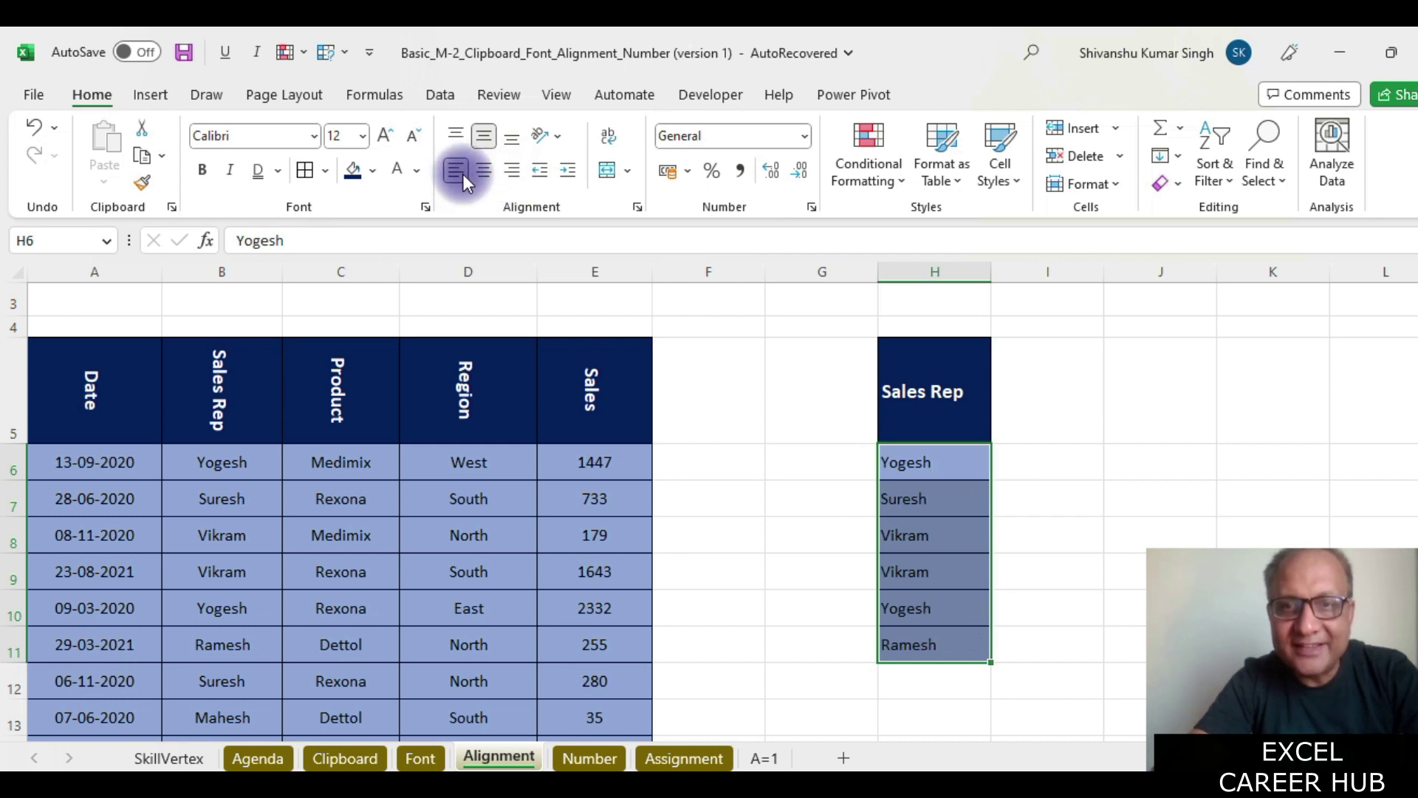
Increase the indent of the copied names in H6:H11 repeatedly until they are displayed over column J
left_click(953, 392)
left_click_drag(916, 467, 912, 643)
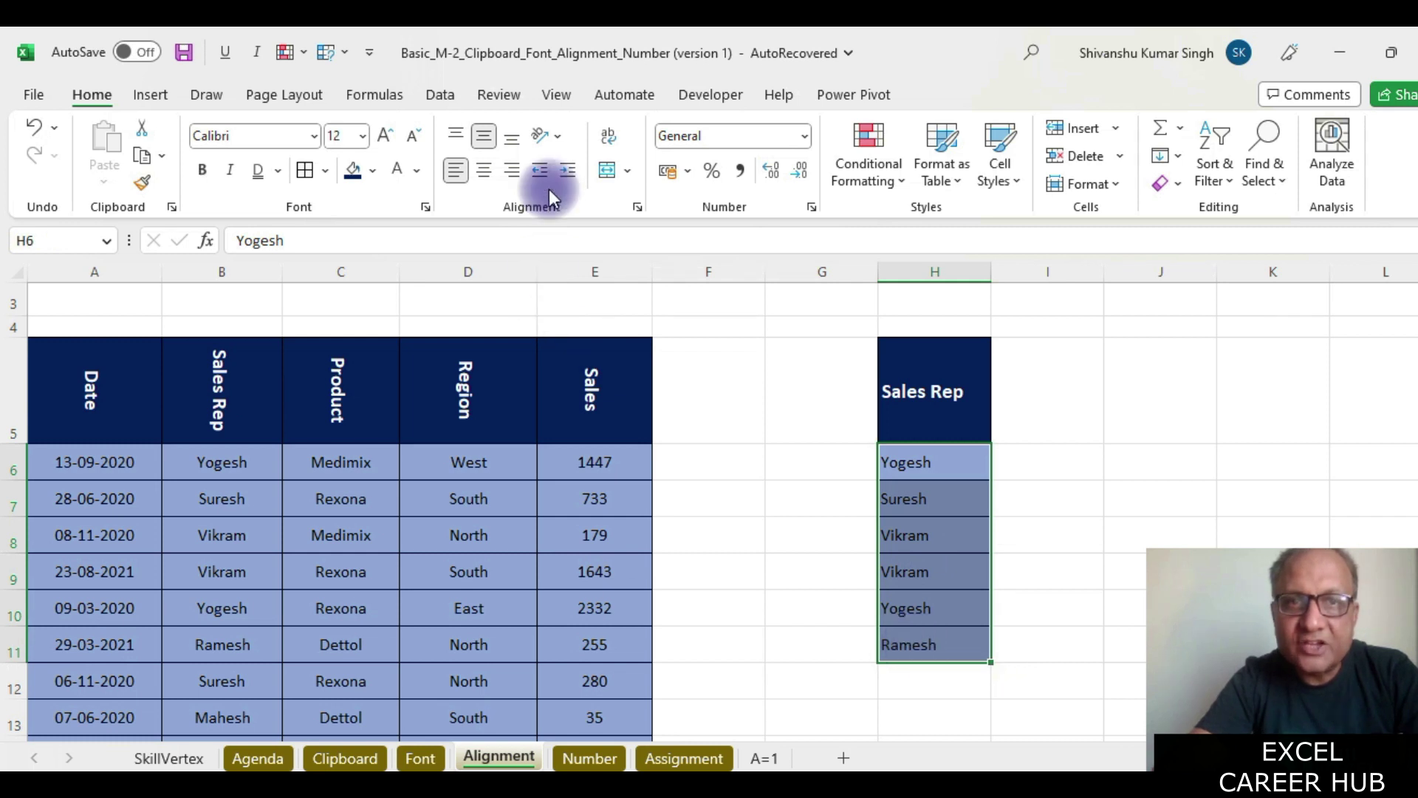
left_click(567, 172)
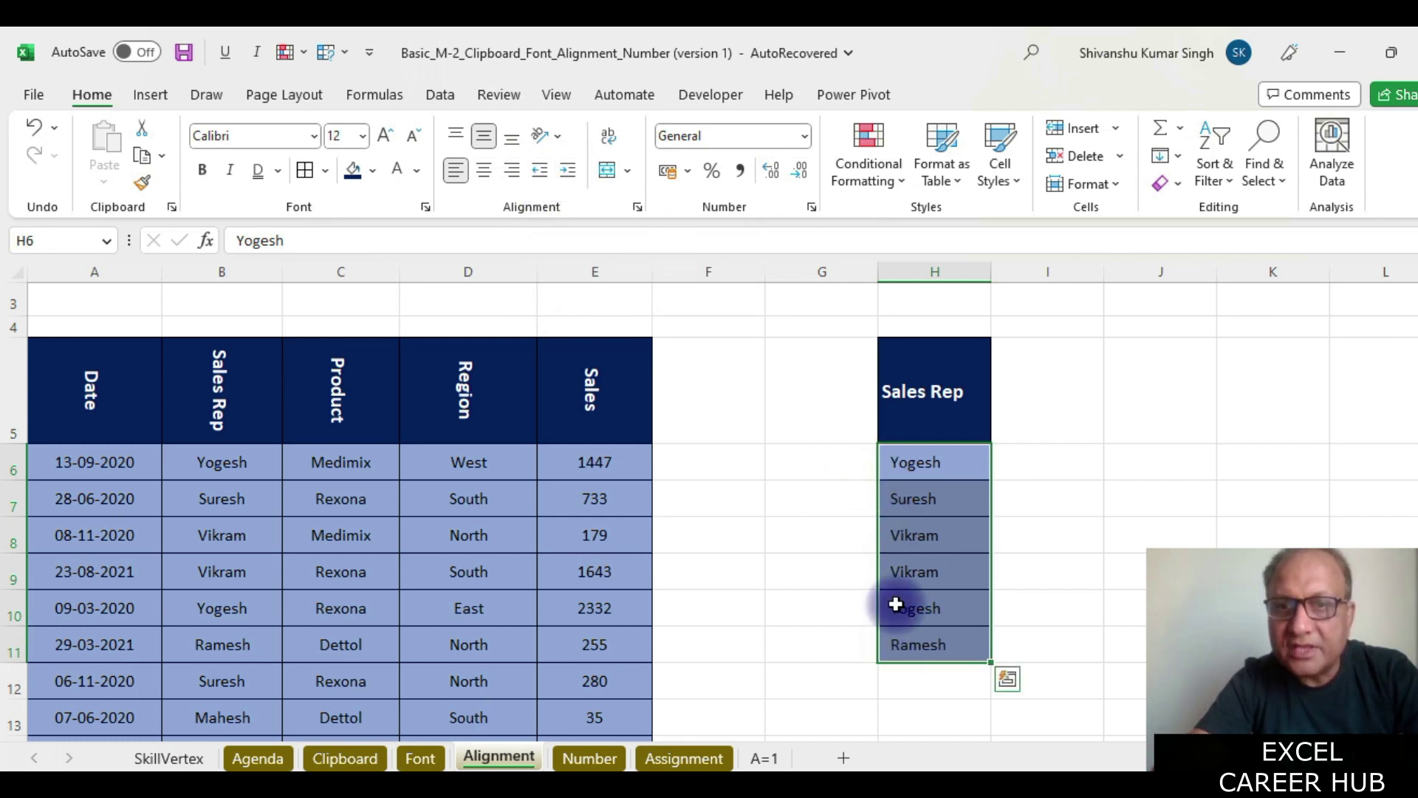
left_click(567, 171)
left_click(567, 172)
left_click(566, 172)
left_click(566, 172)
left_click(567, 172)
left_click(566, 172)
left_click(567, 172)
left_click(567, 172)
left_click(567, 172)
left_click(567, 172)
left_click(567, 172)
left_click(566, 172)
left_click(567, 172)
left_click(567, 172)
left_click(566, 172)
left_click(566, 172)
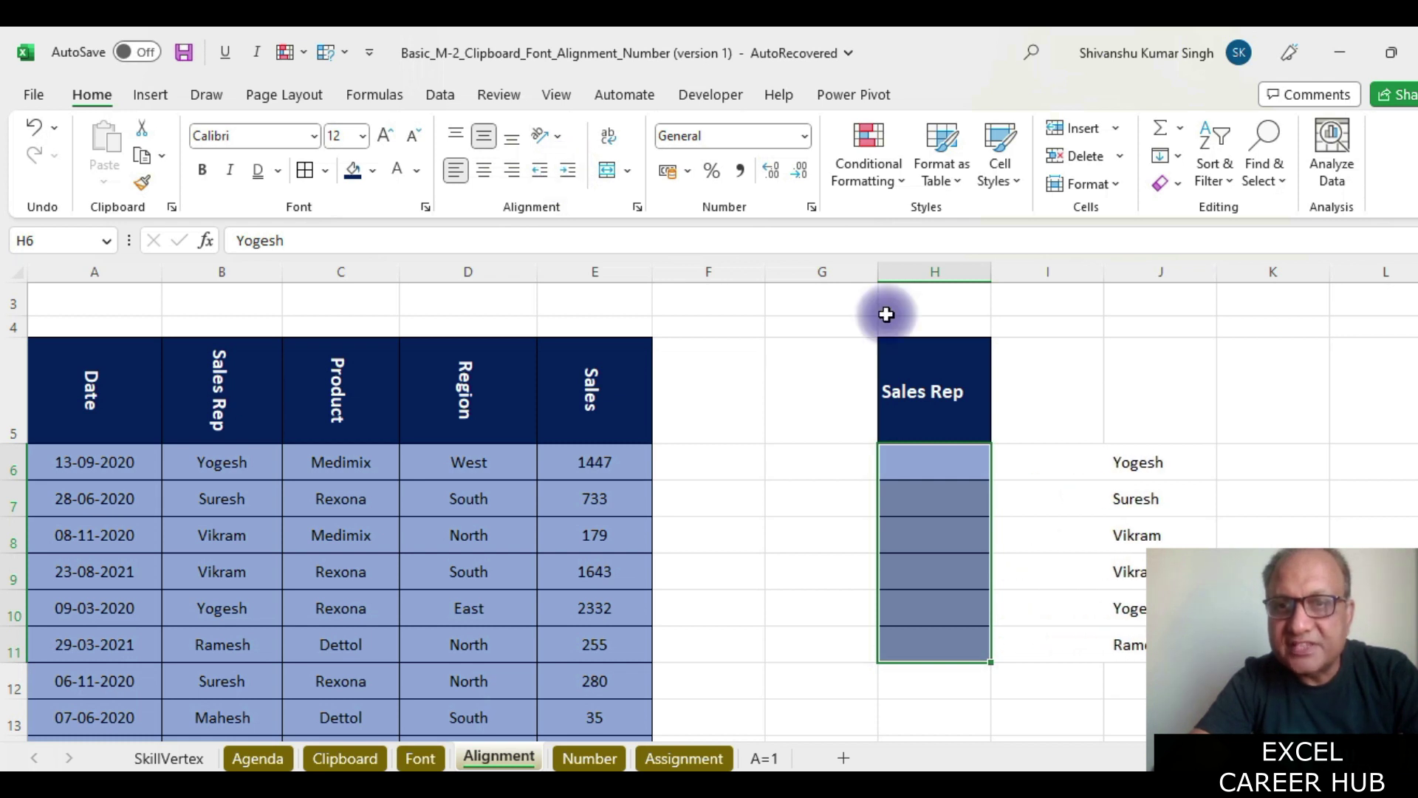
Compare the contents of cells J6 and H6 to check which one actually holds the indented name
left_click(1154, 464)
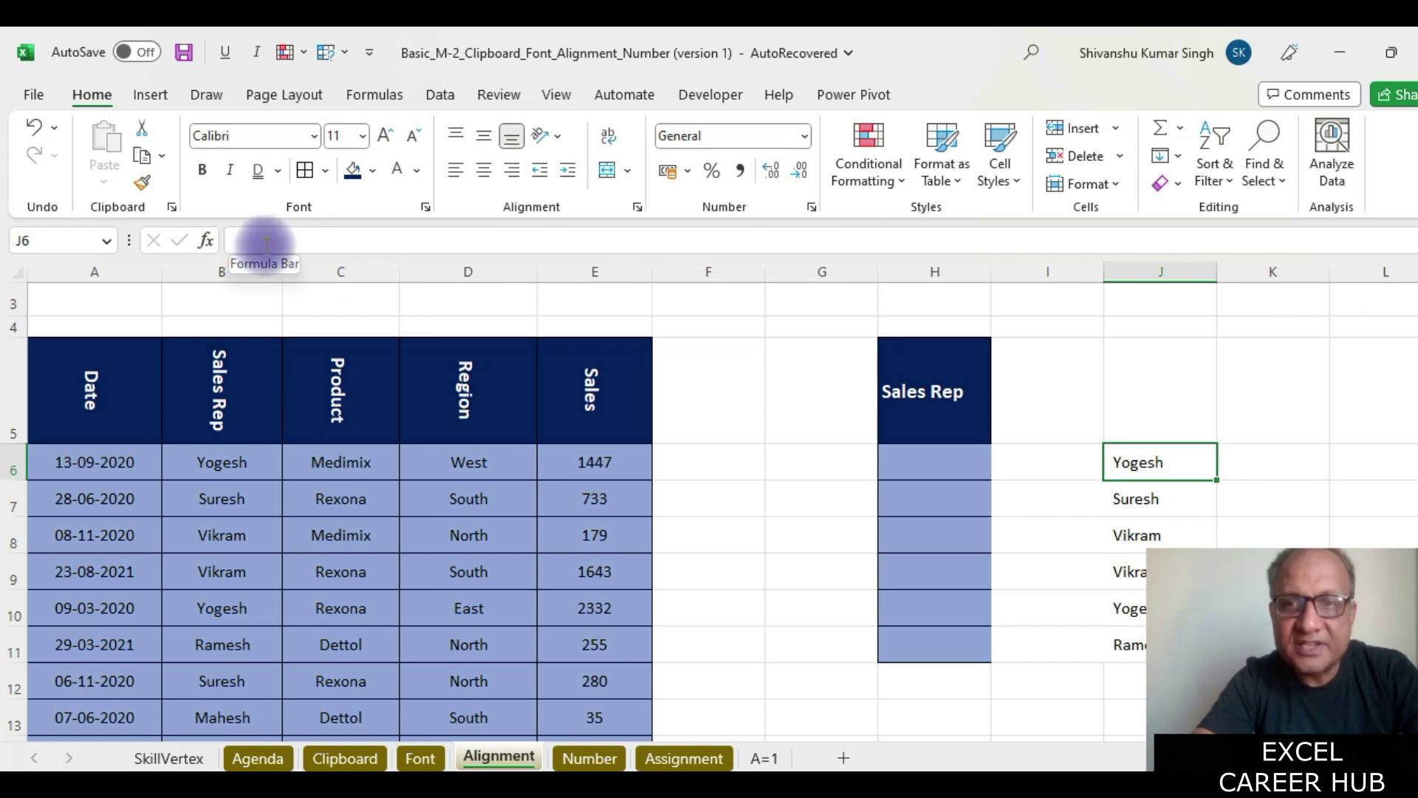
left_click(941, 452)
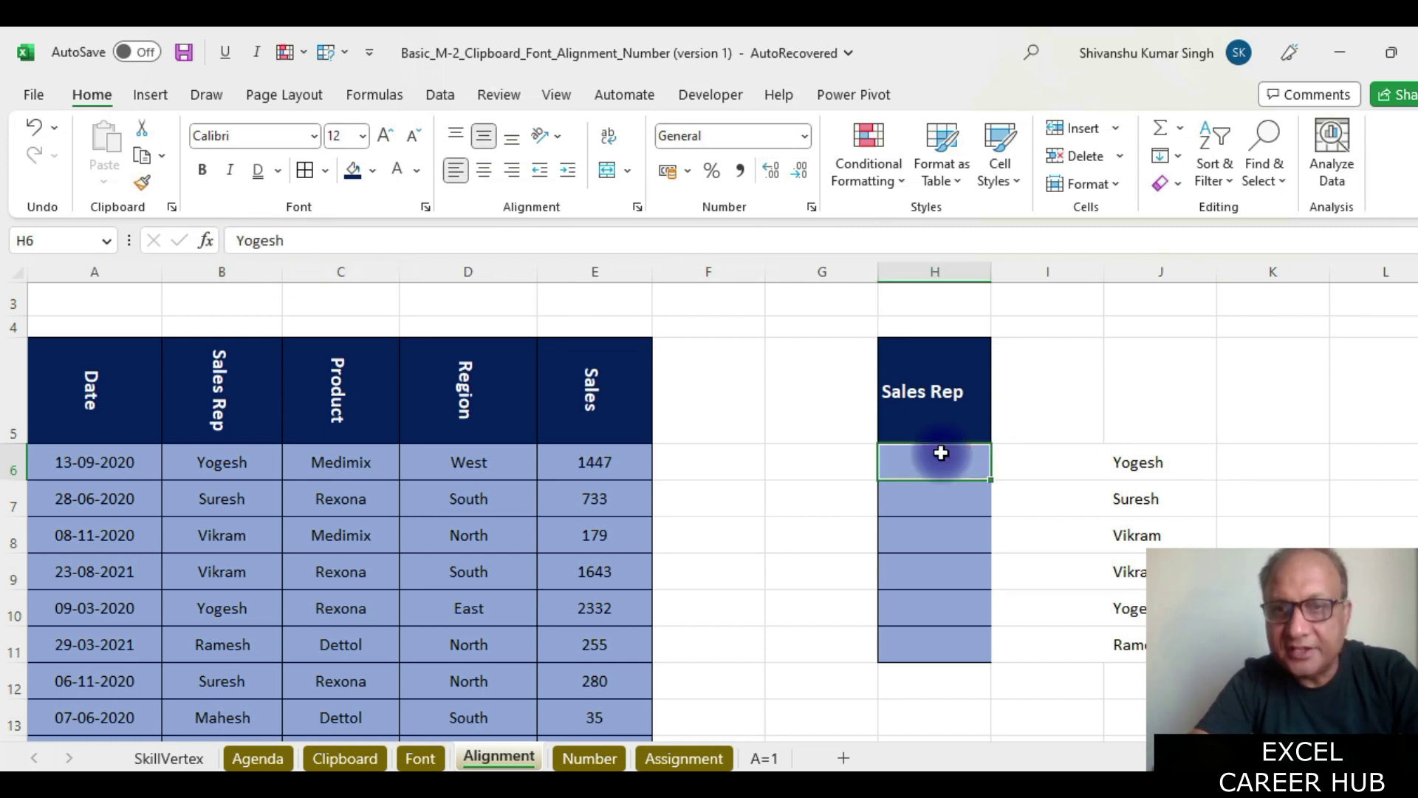
left_click(1155, 469)
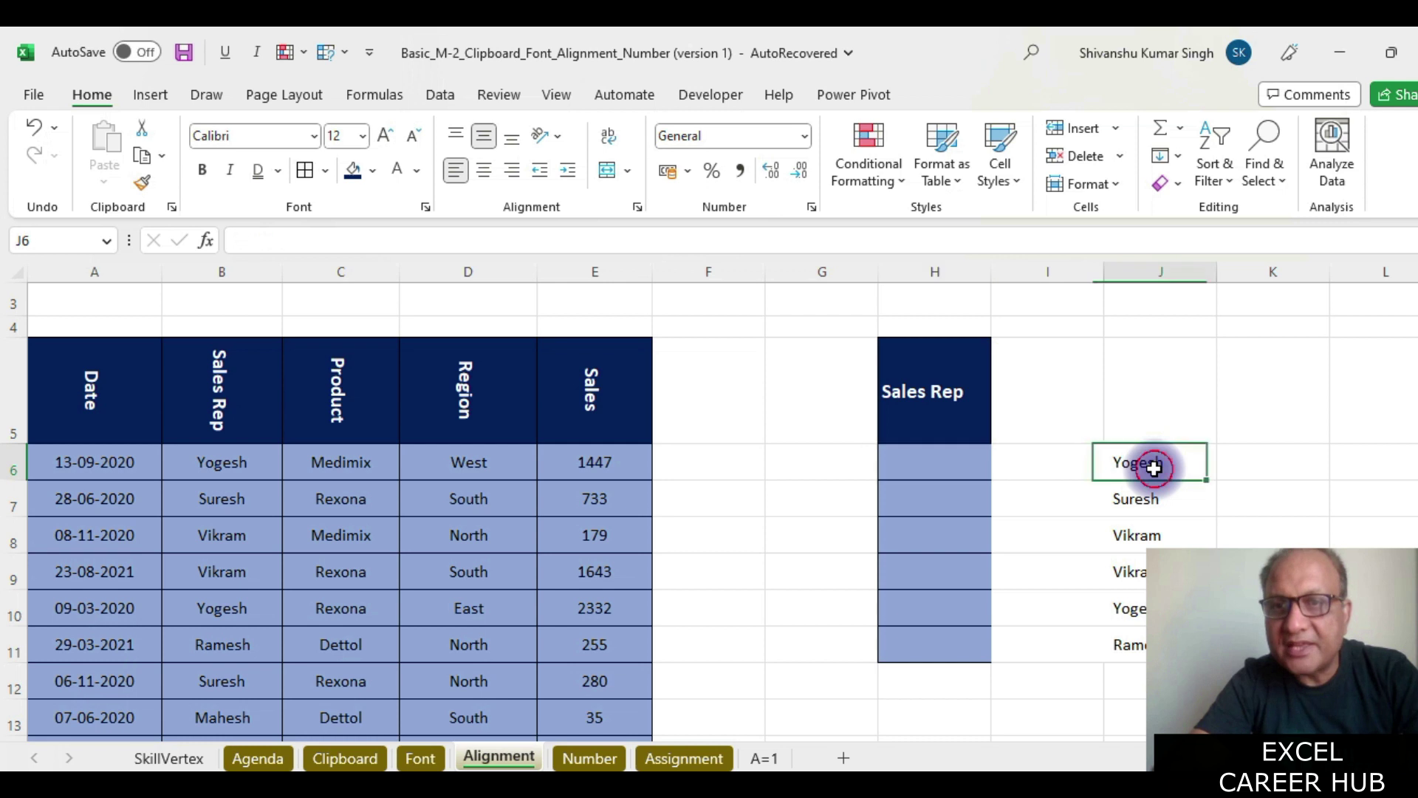
Decrease the indent of the names in H6:H11 repeatedly until they sit at the cell's left edge
left_click(979, 453)
left_click_drag(978, 453, 956, 645)
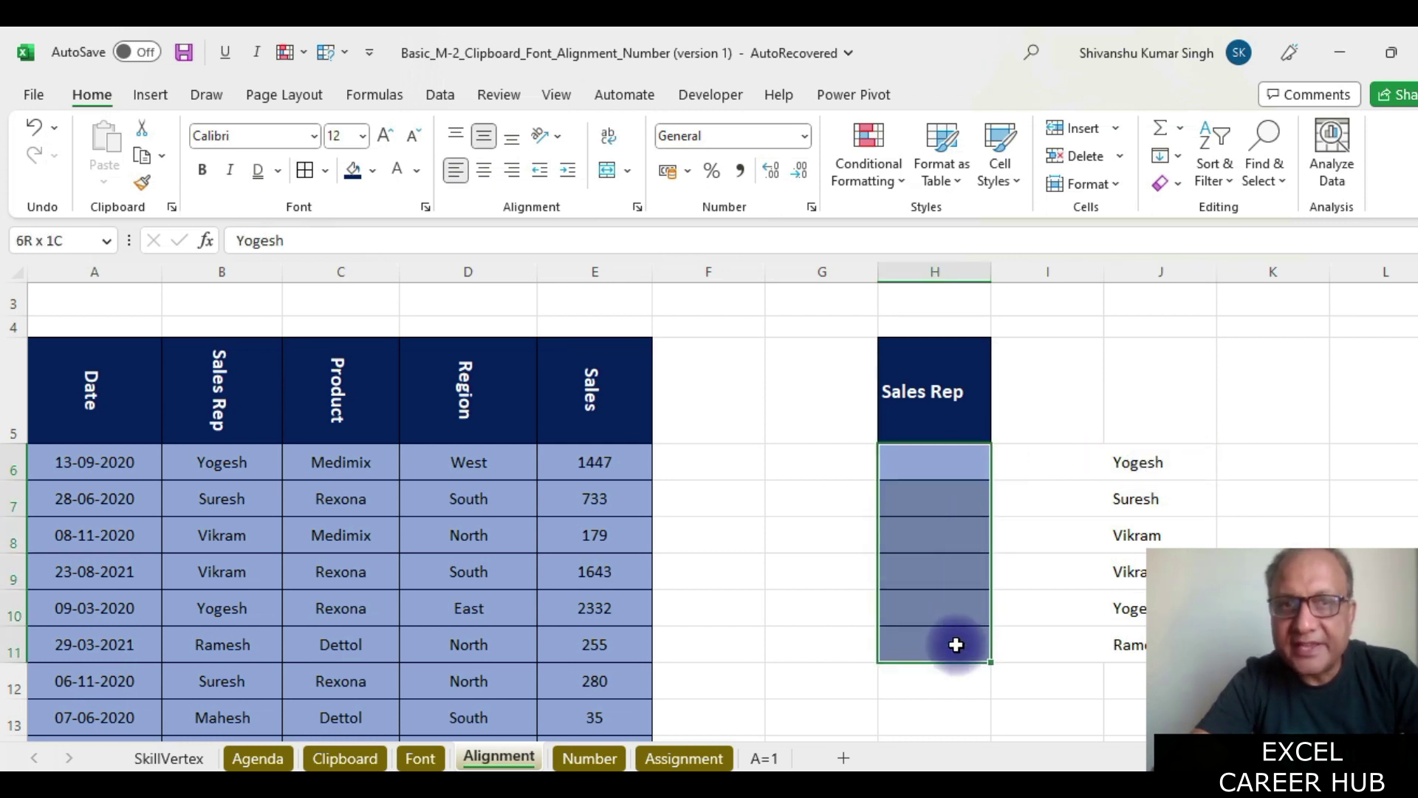
left_click(541, 170)
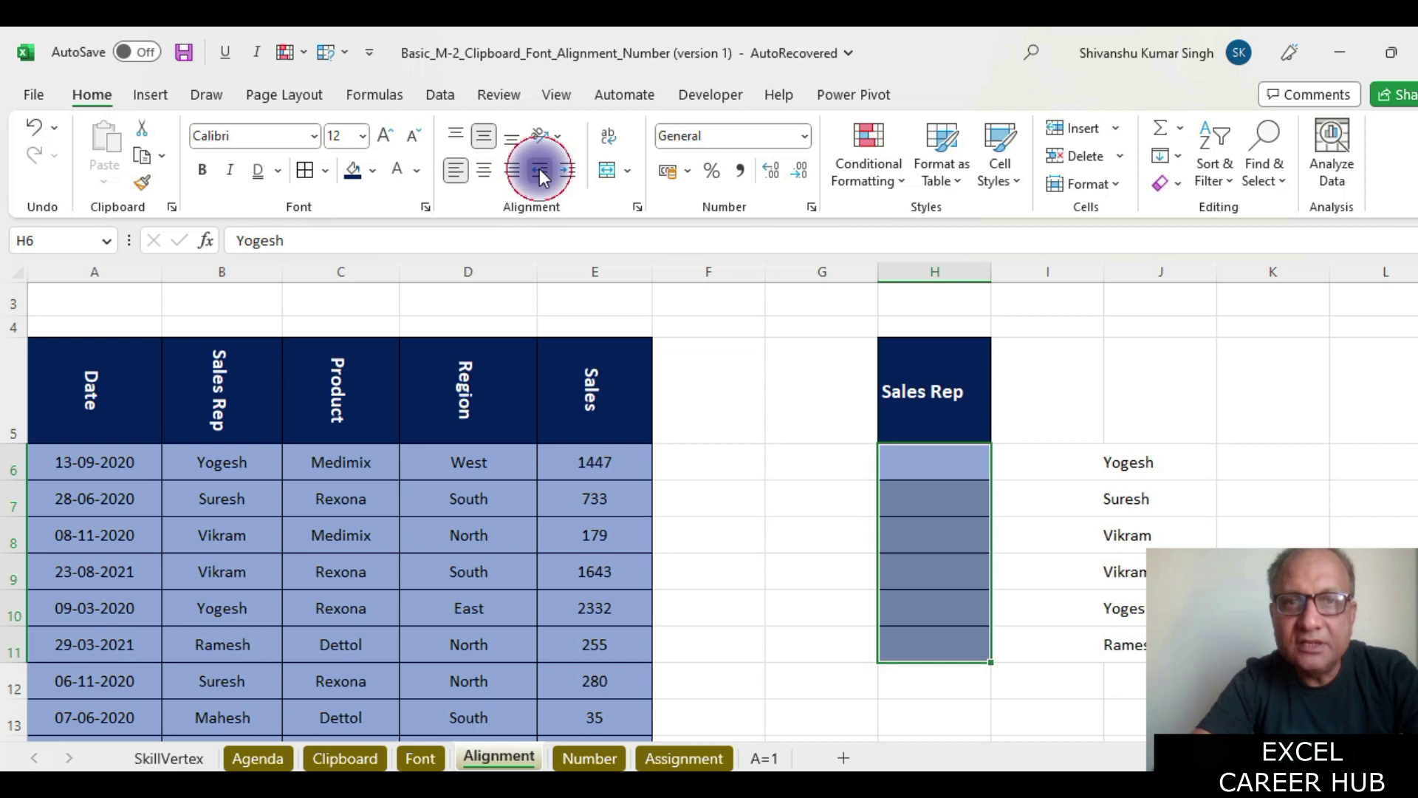
left_click(540, 170)
left_click(541, 171)
left_click(540, 171)
left_click(540, 171)
left_click(540, 171)
left_click(540, 171)
left_click(540, 171)
left_click(540, 171)
left_click(540, 171)
left_click(541, 171)
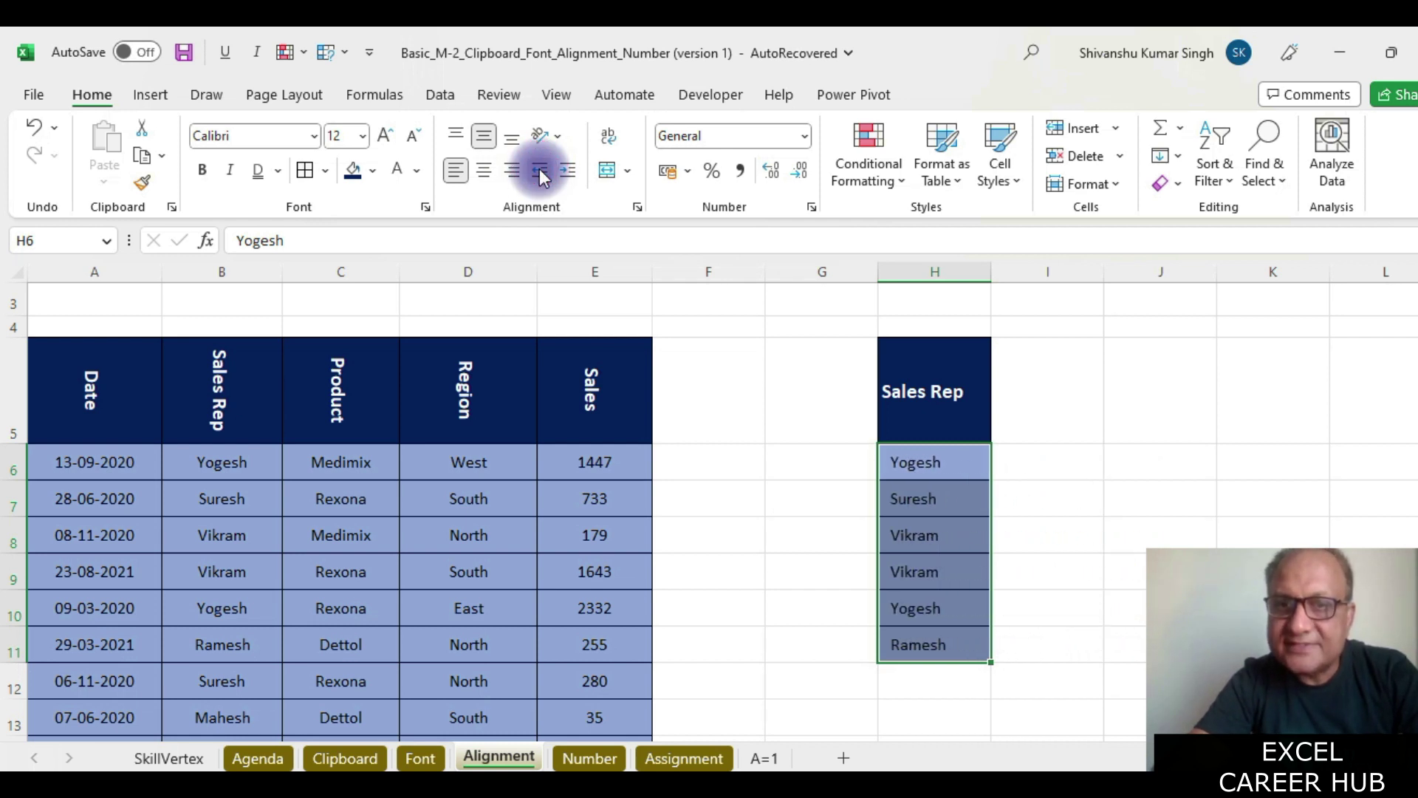
left_click(540, 171)
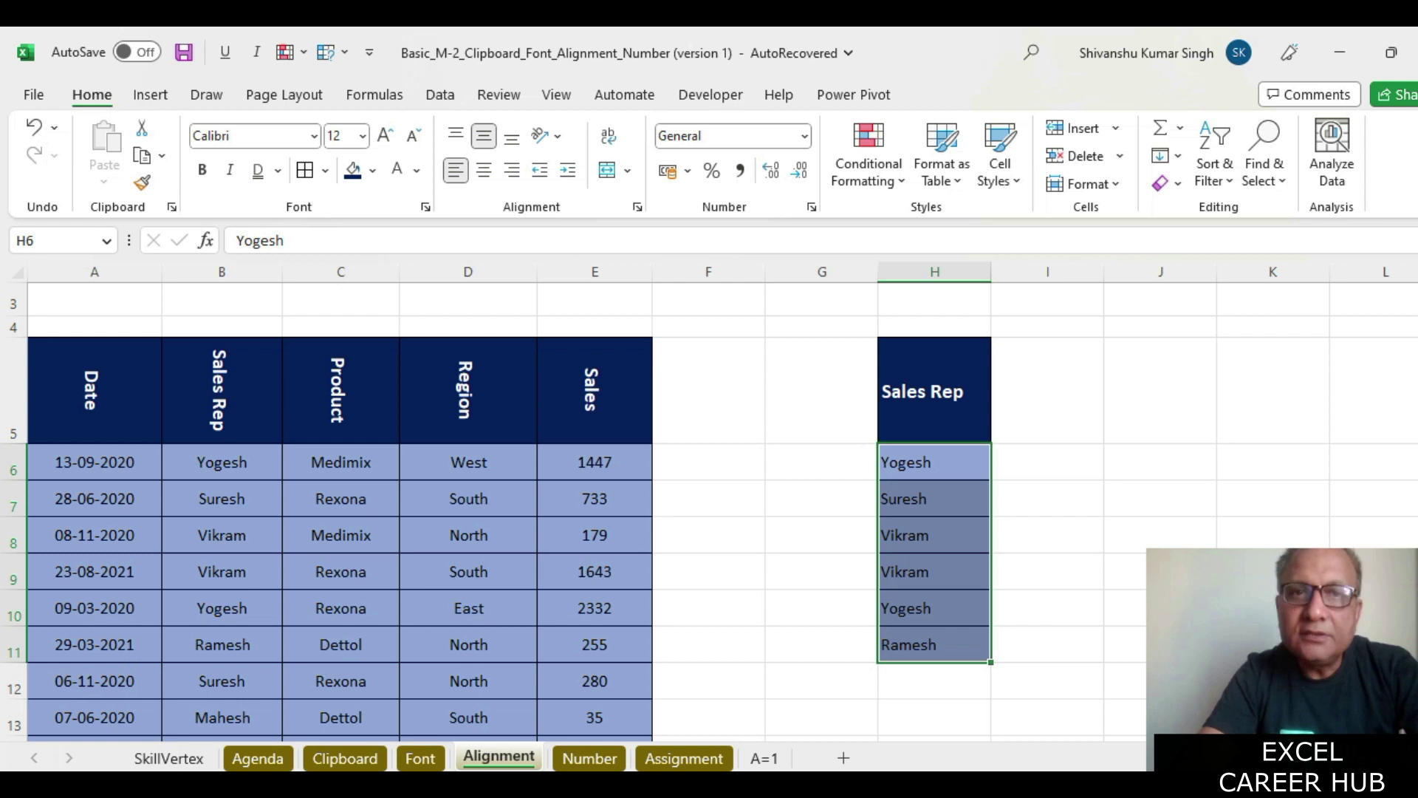
scroll(709, 510, "up", 1)
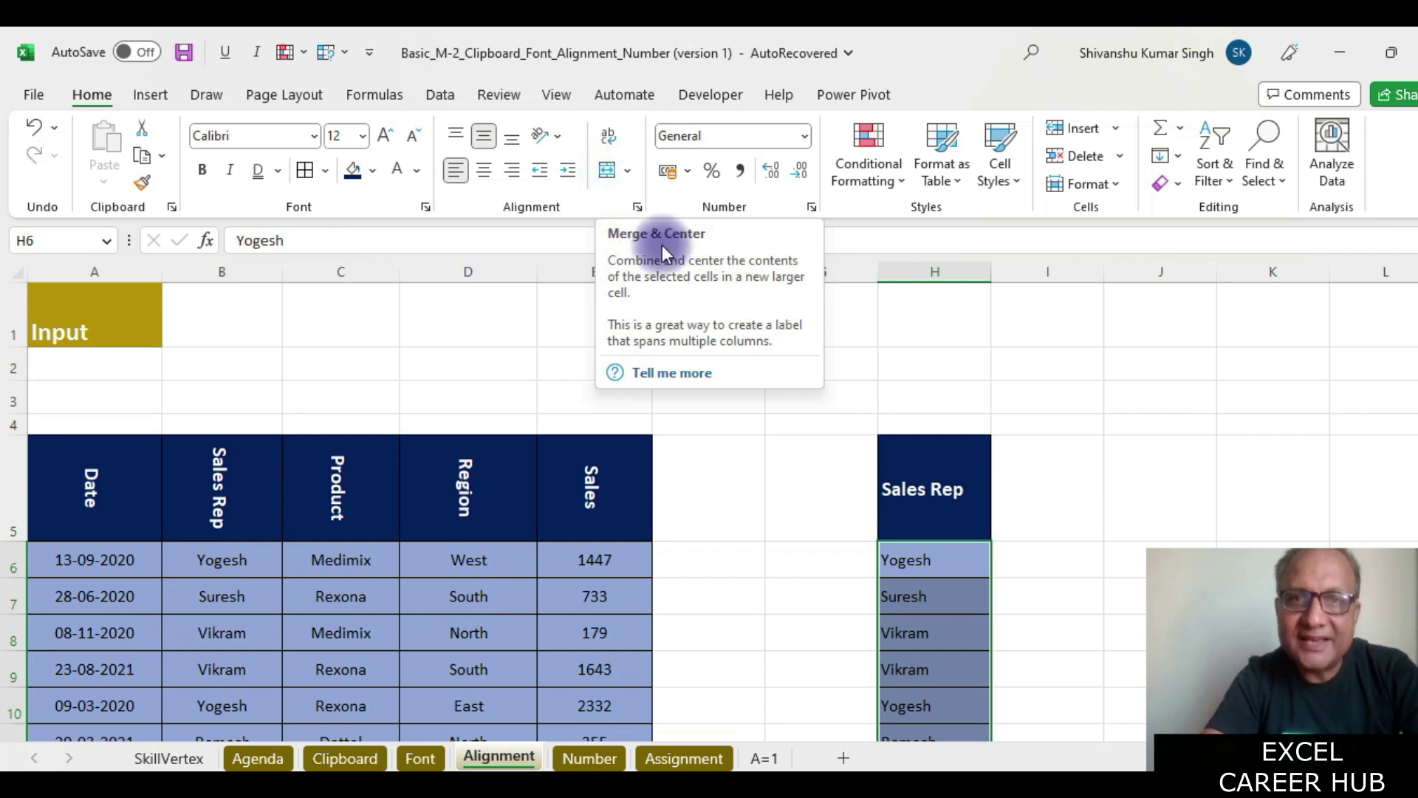
Enter the title "Revenue Analysis" in cell A4 above the sales table
key("ctrl+Home")
left_click(103, 418)
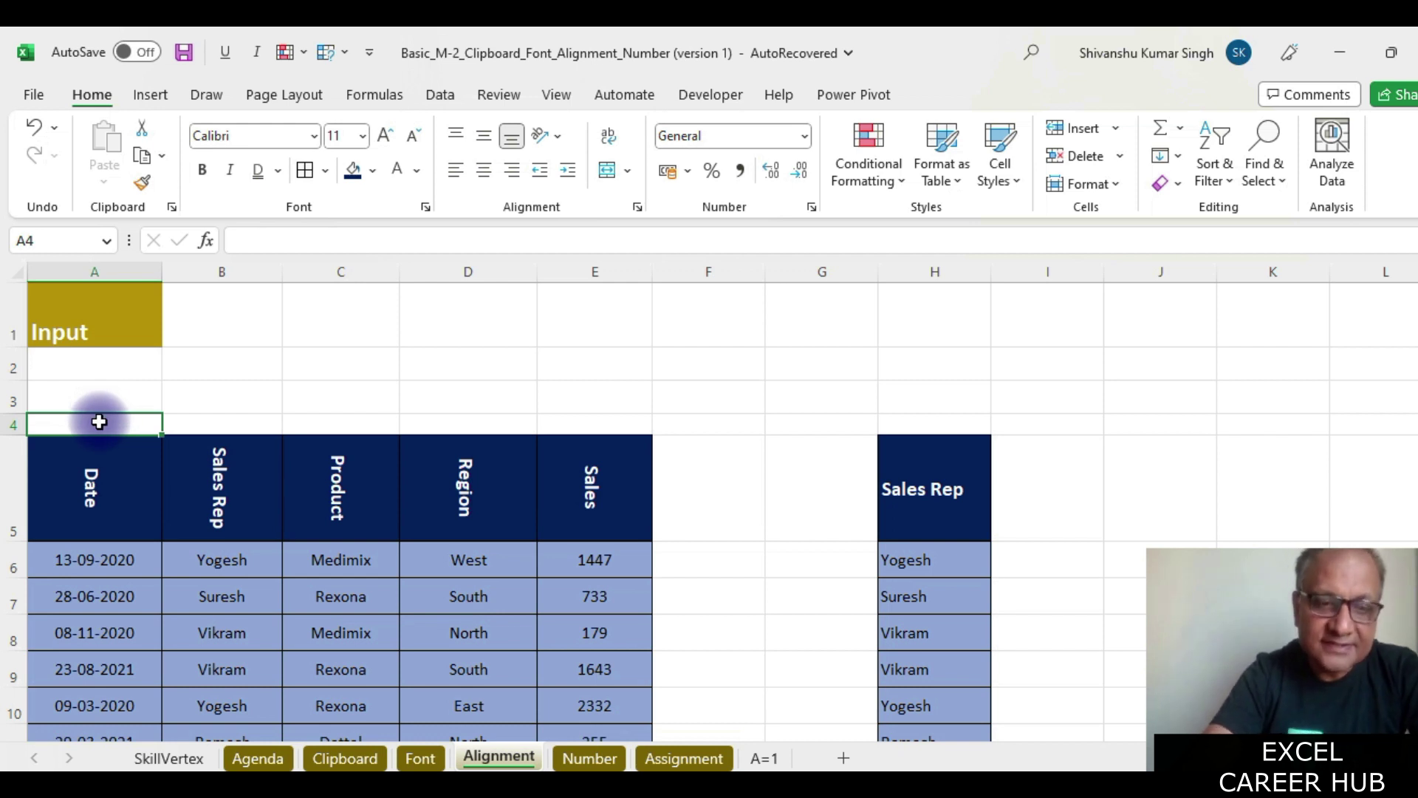
type("Rev")
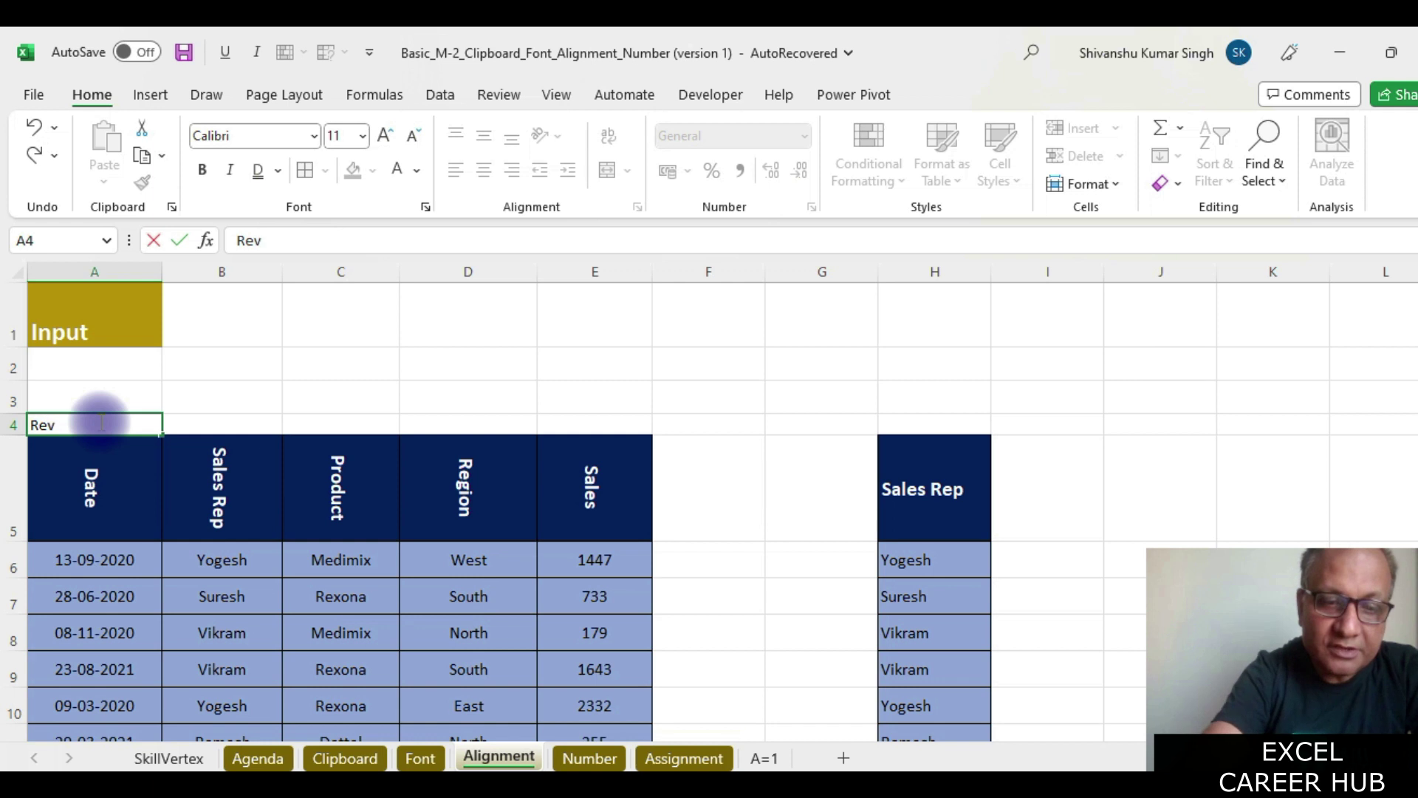
type("enue analy")
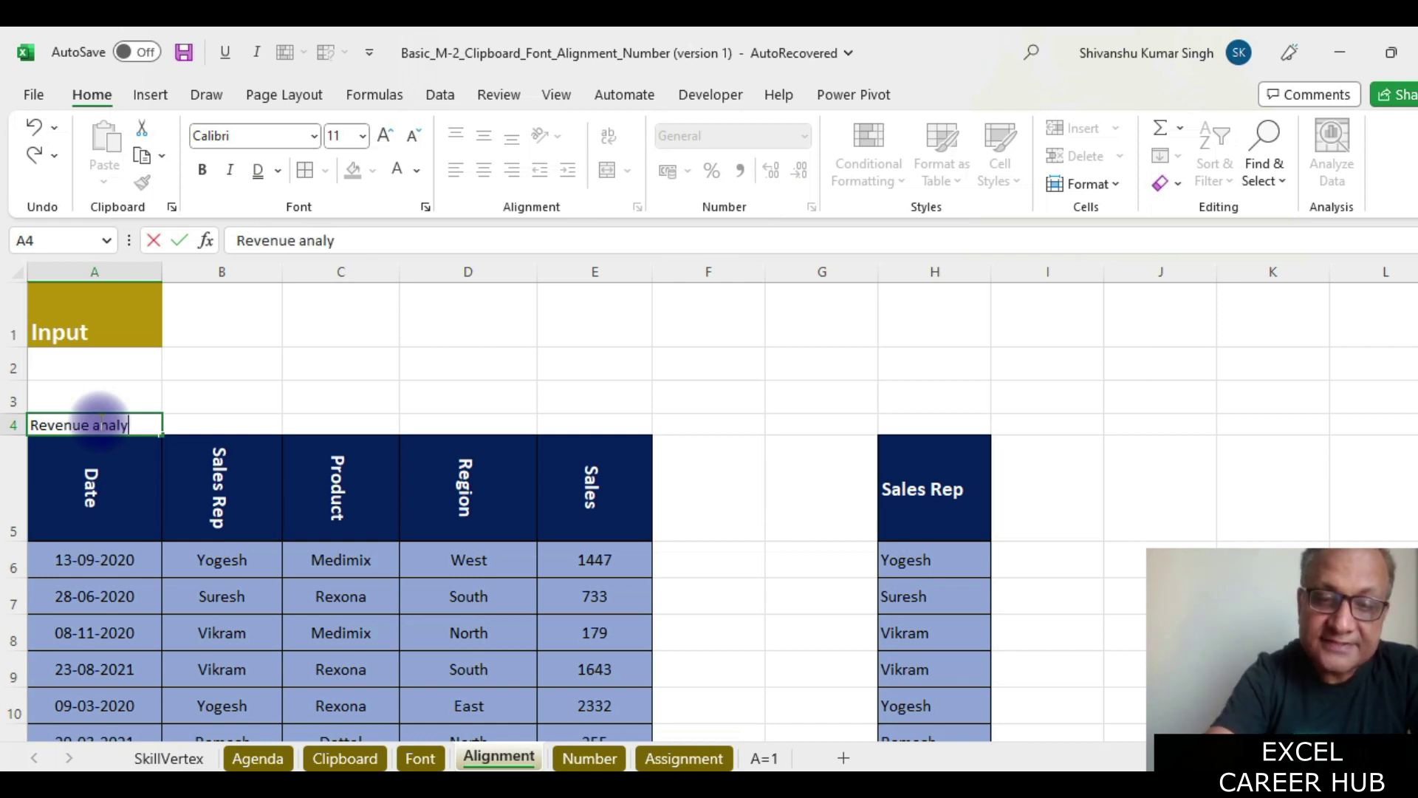
type("sis")
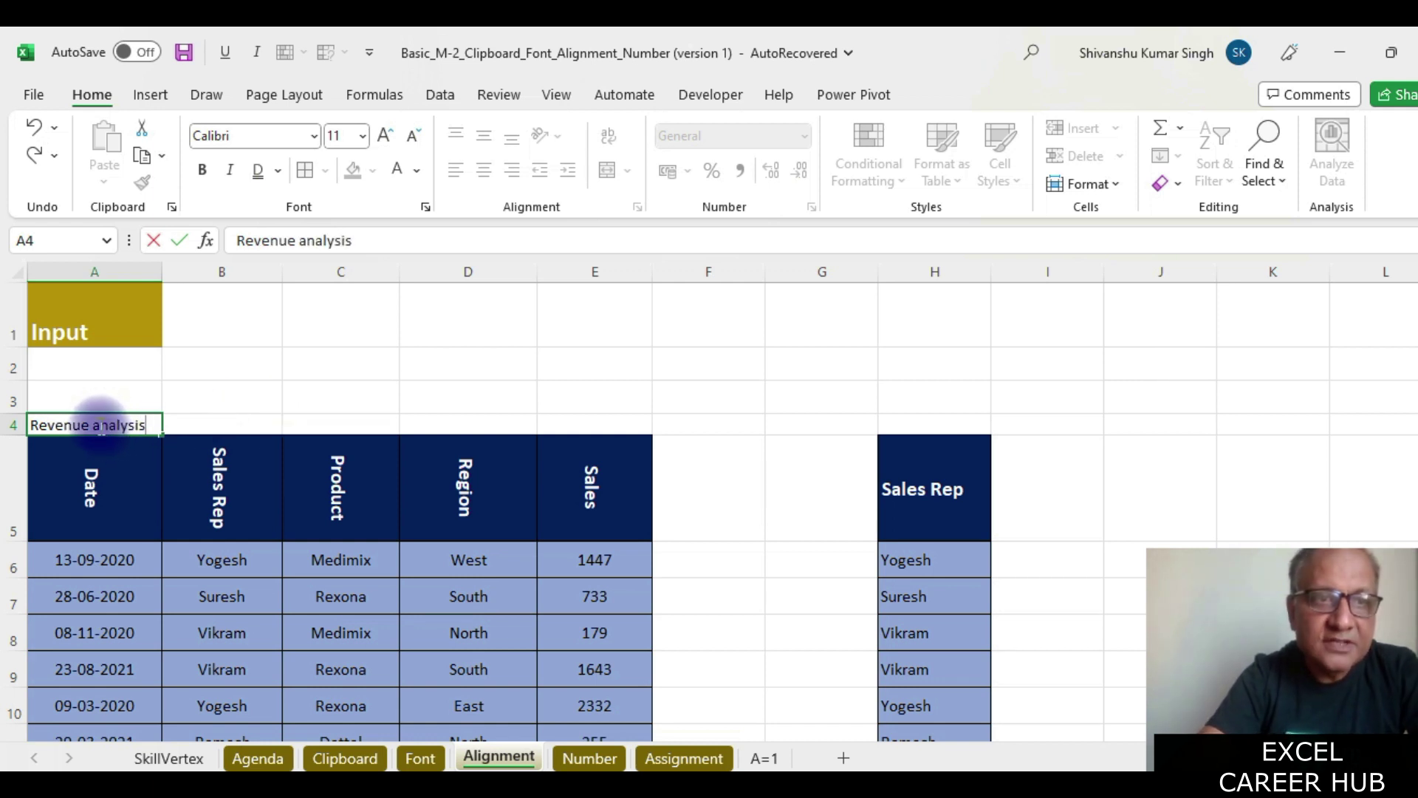
left_click(101, 424)
key("BackSpace")
type("A")
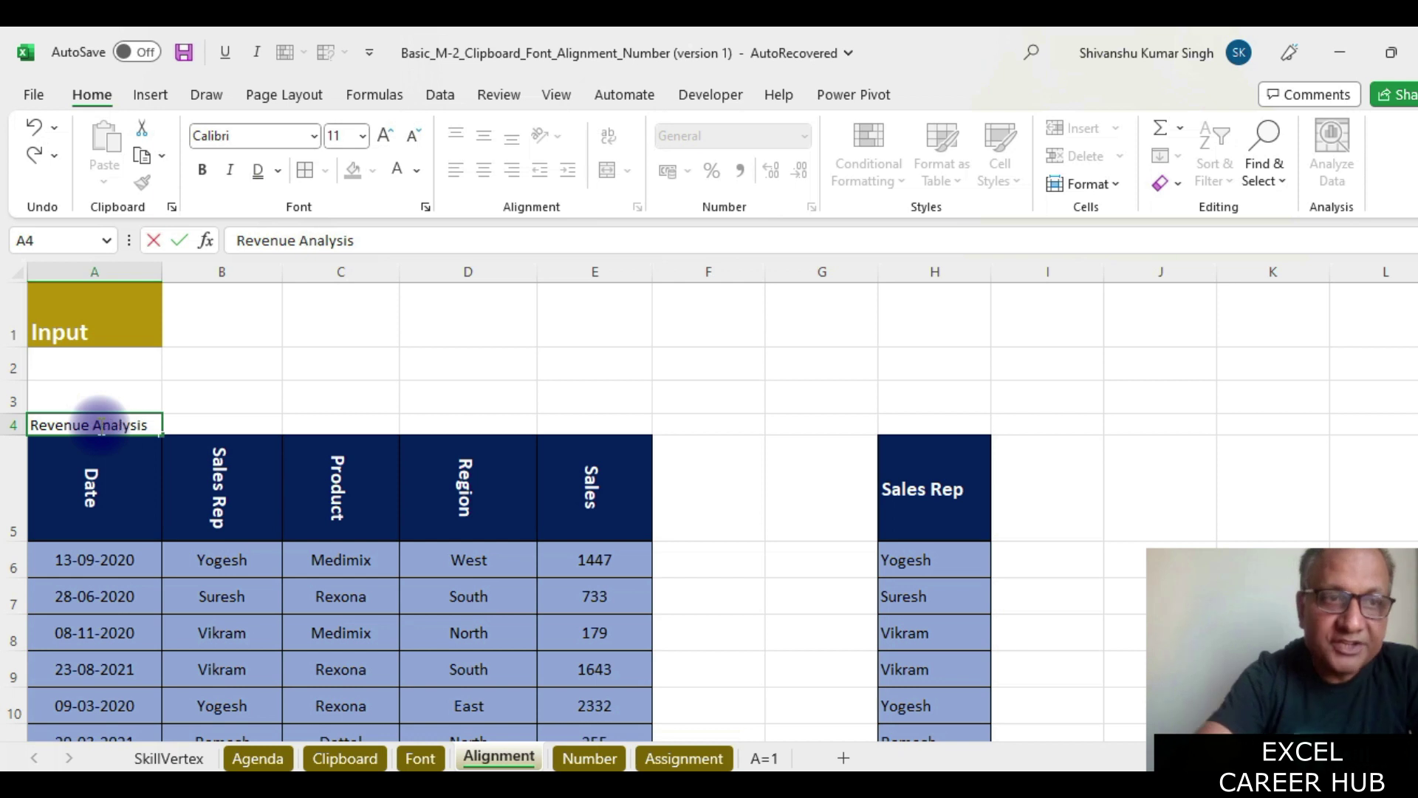
left_click(215, 405)
Enlarge the title in A4 to font size 28 and merge and center it across A4:E4
left_click(101, 422)
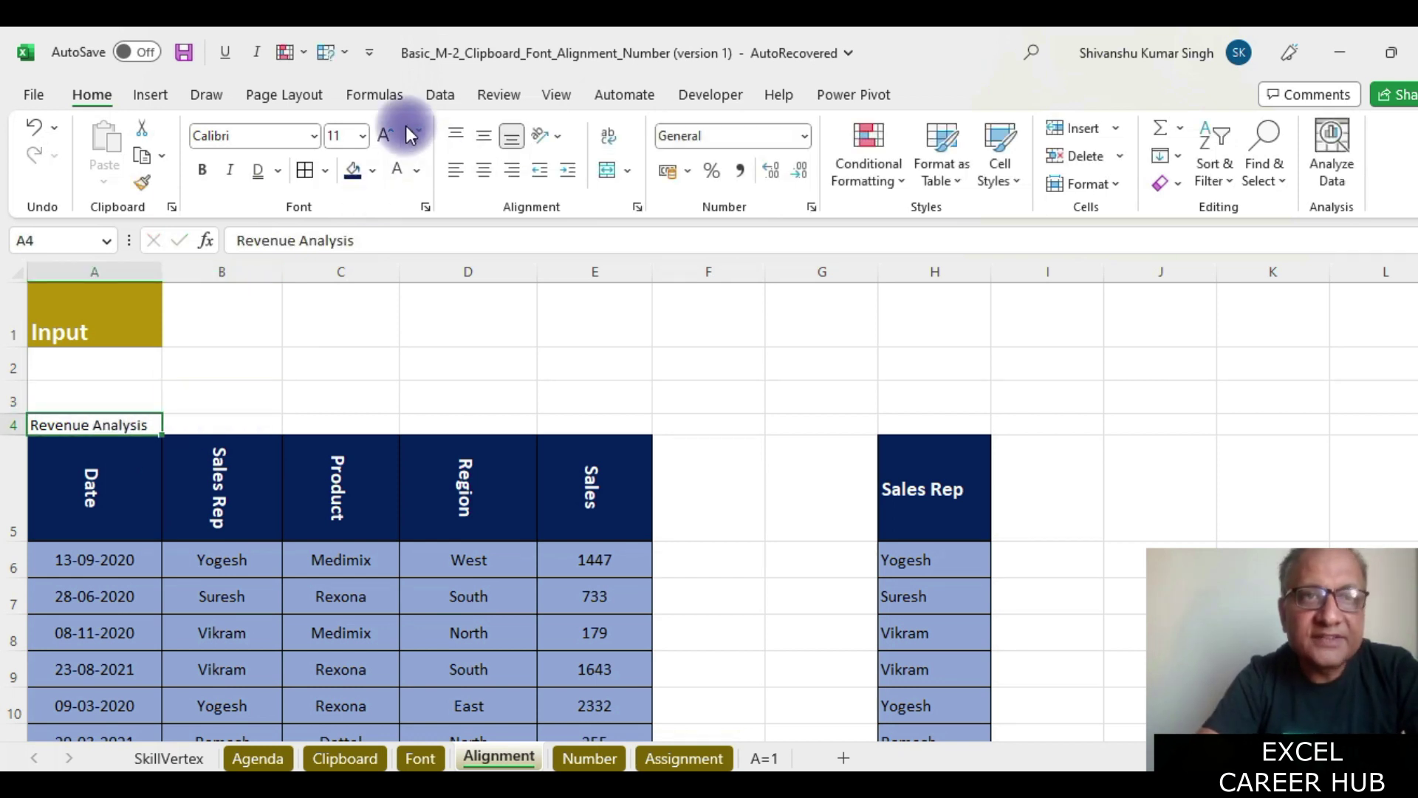
left_click(387, 135)
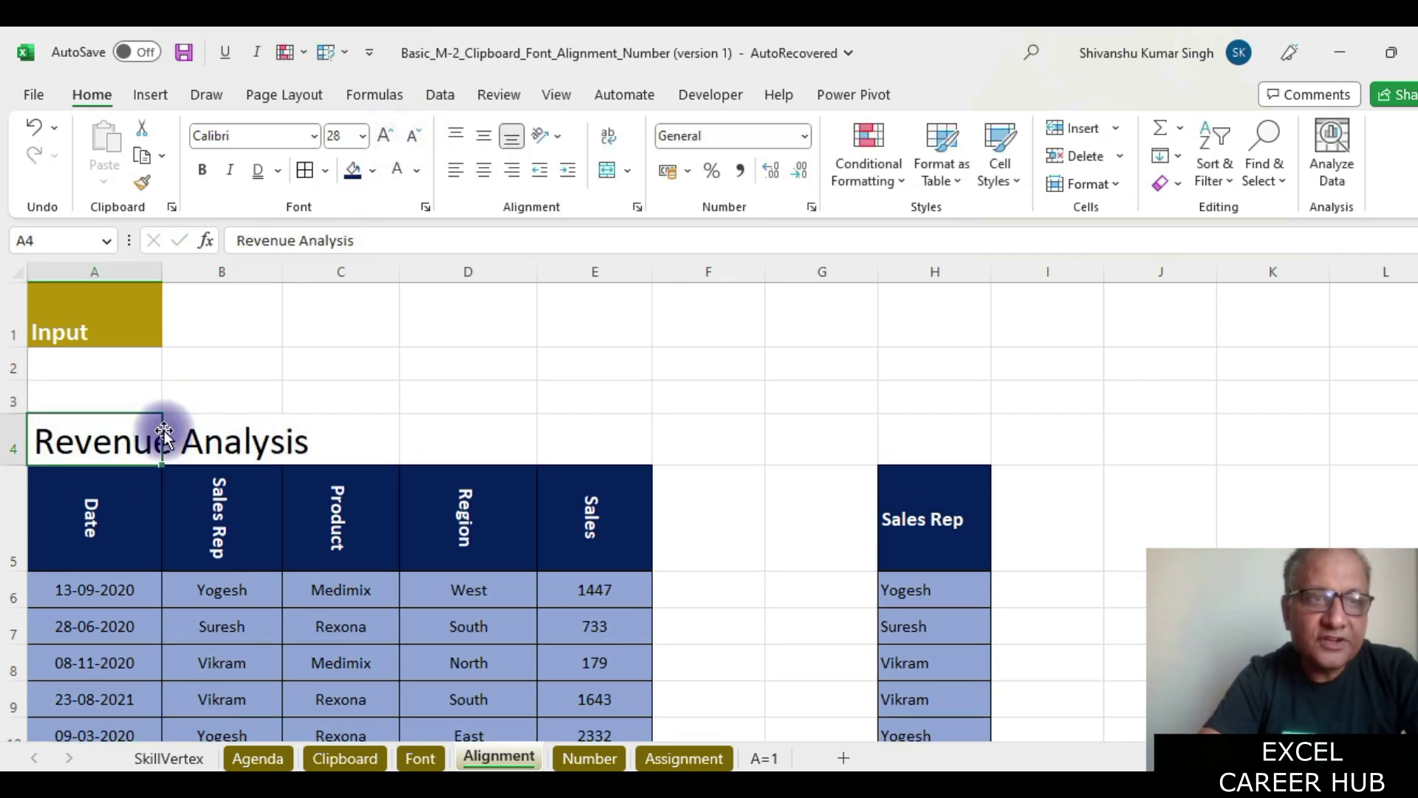
left_click_drag(124, 434, 597, 449)
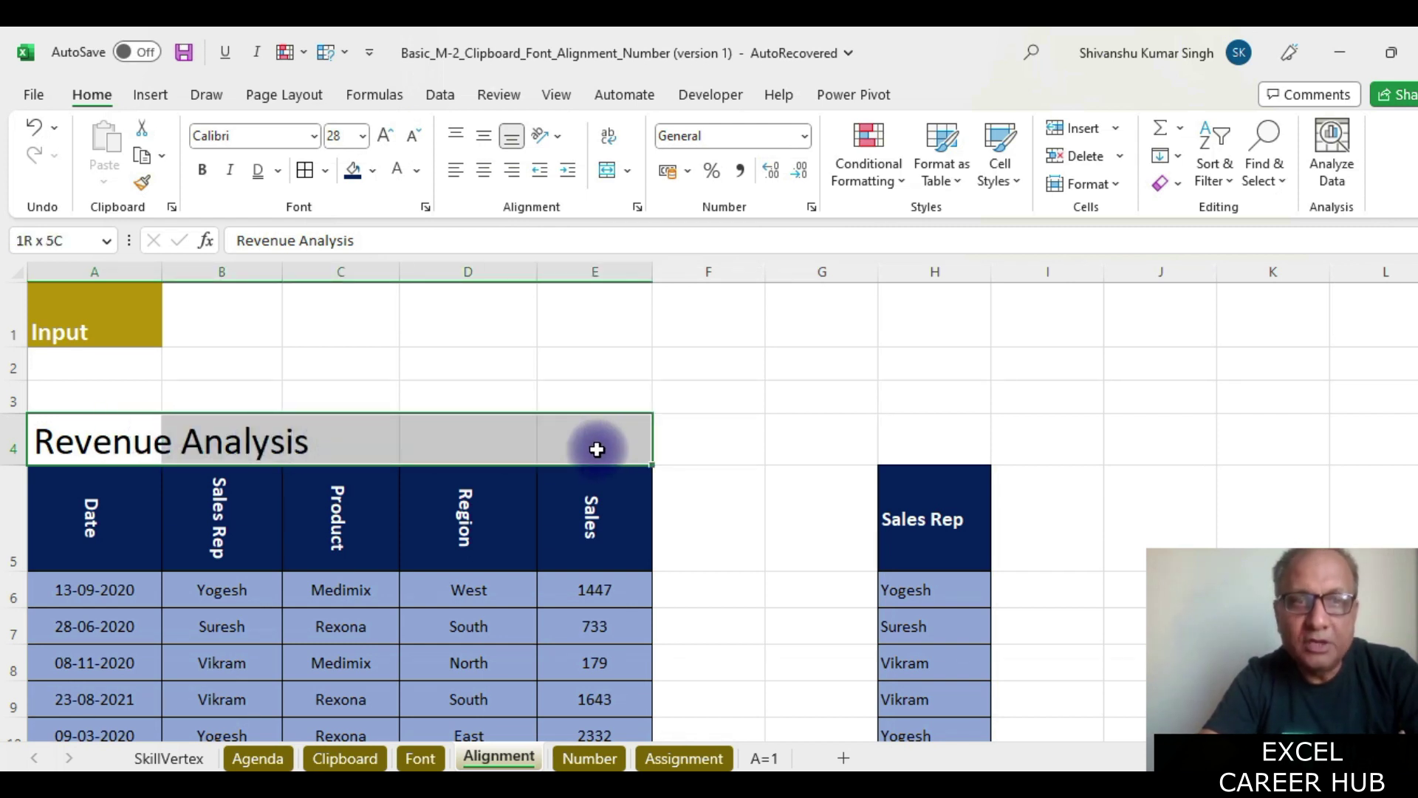
left_click(630, 172)
left_click(657, 199)
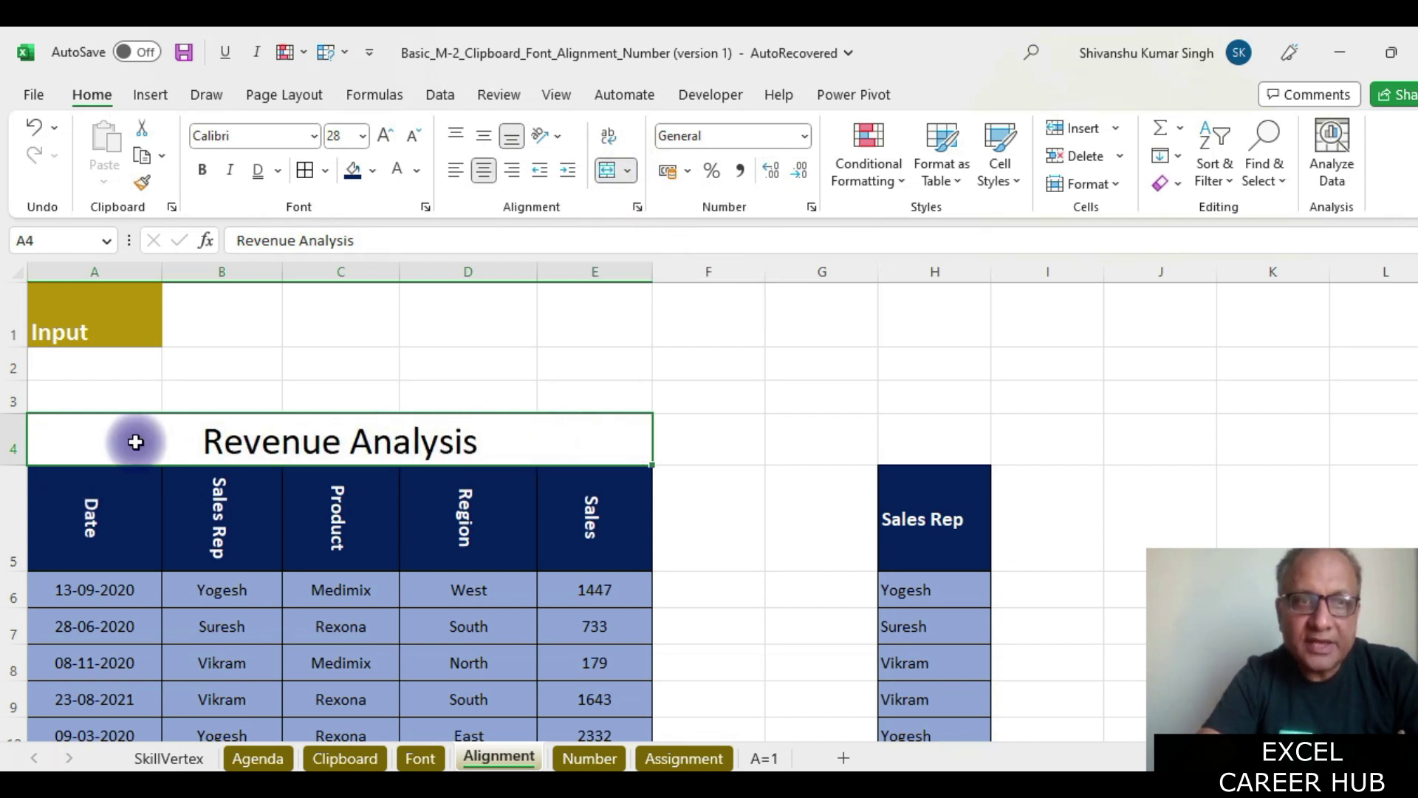
Give the merged title a dark red fill and white font color
left_click(374, 168)
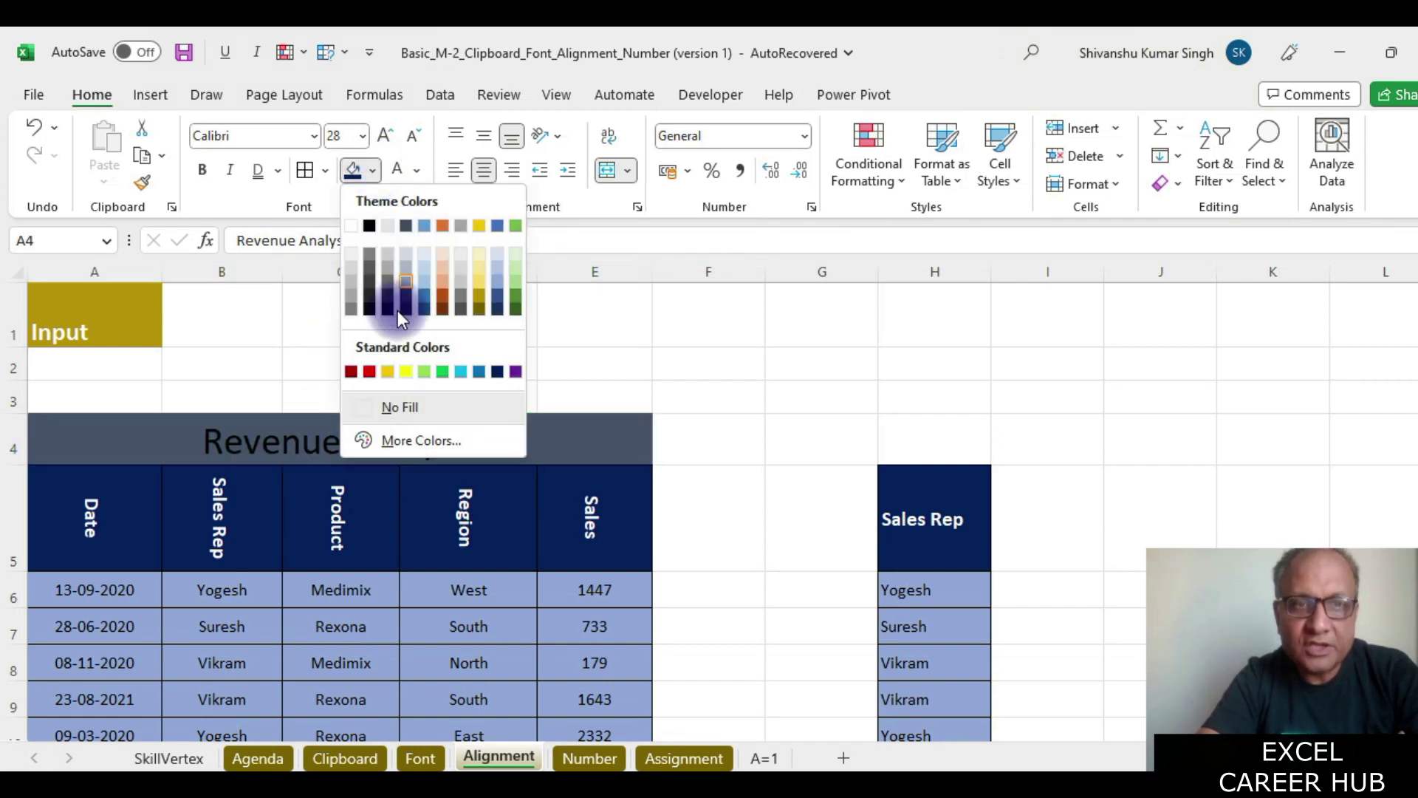
left_click(353, 371)
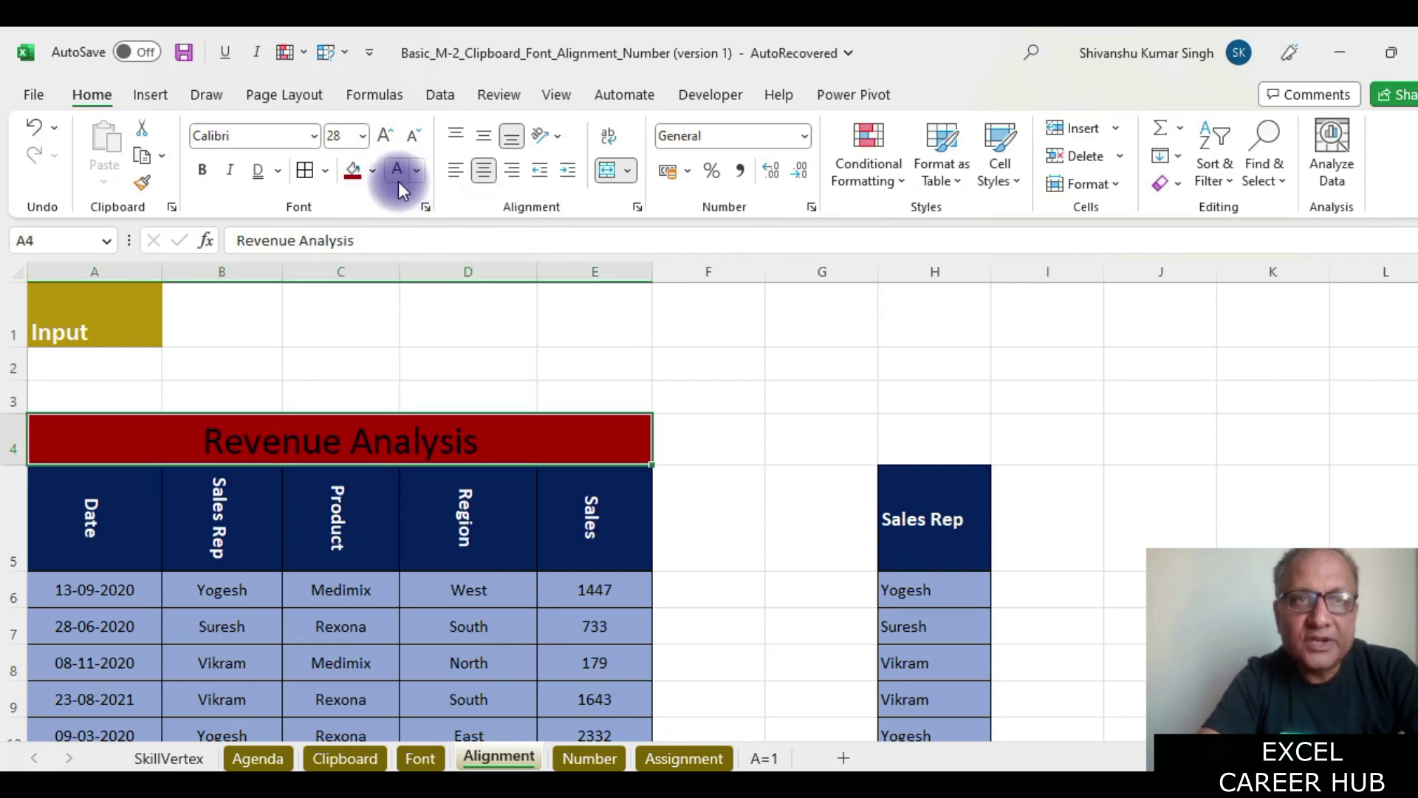
left_click(714, 379)
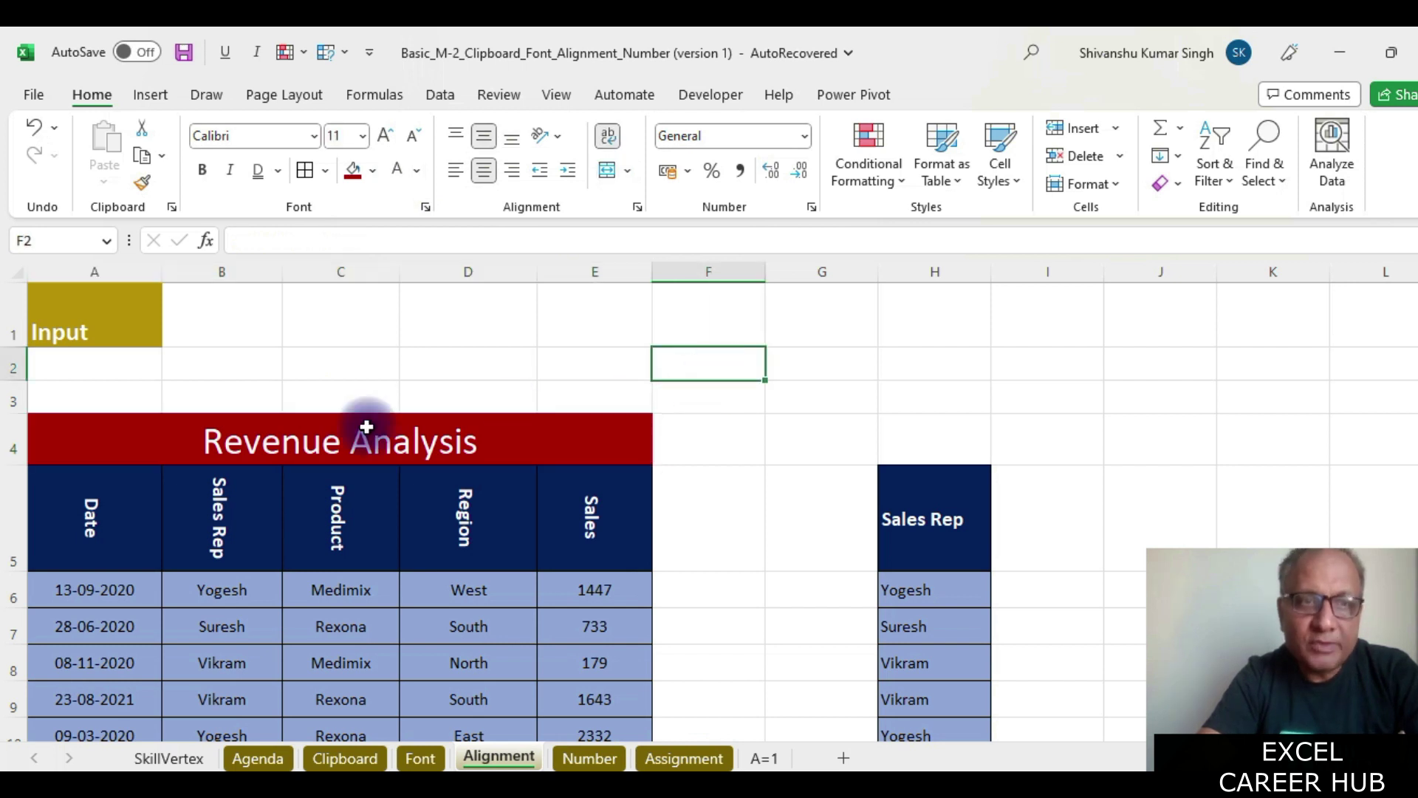
left_click(264, 430)
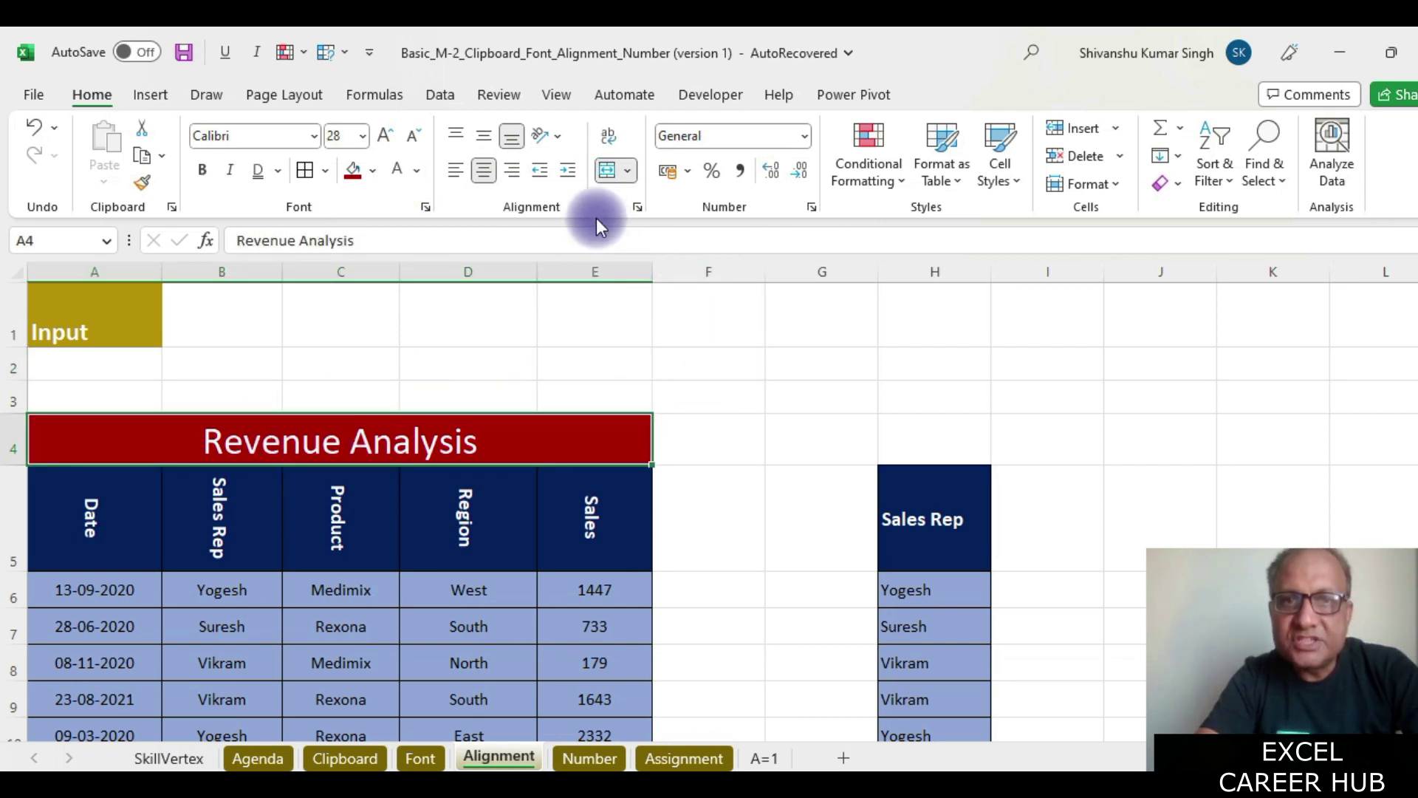
left_click(627, 171)
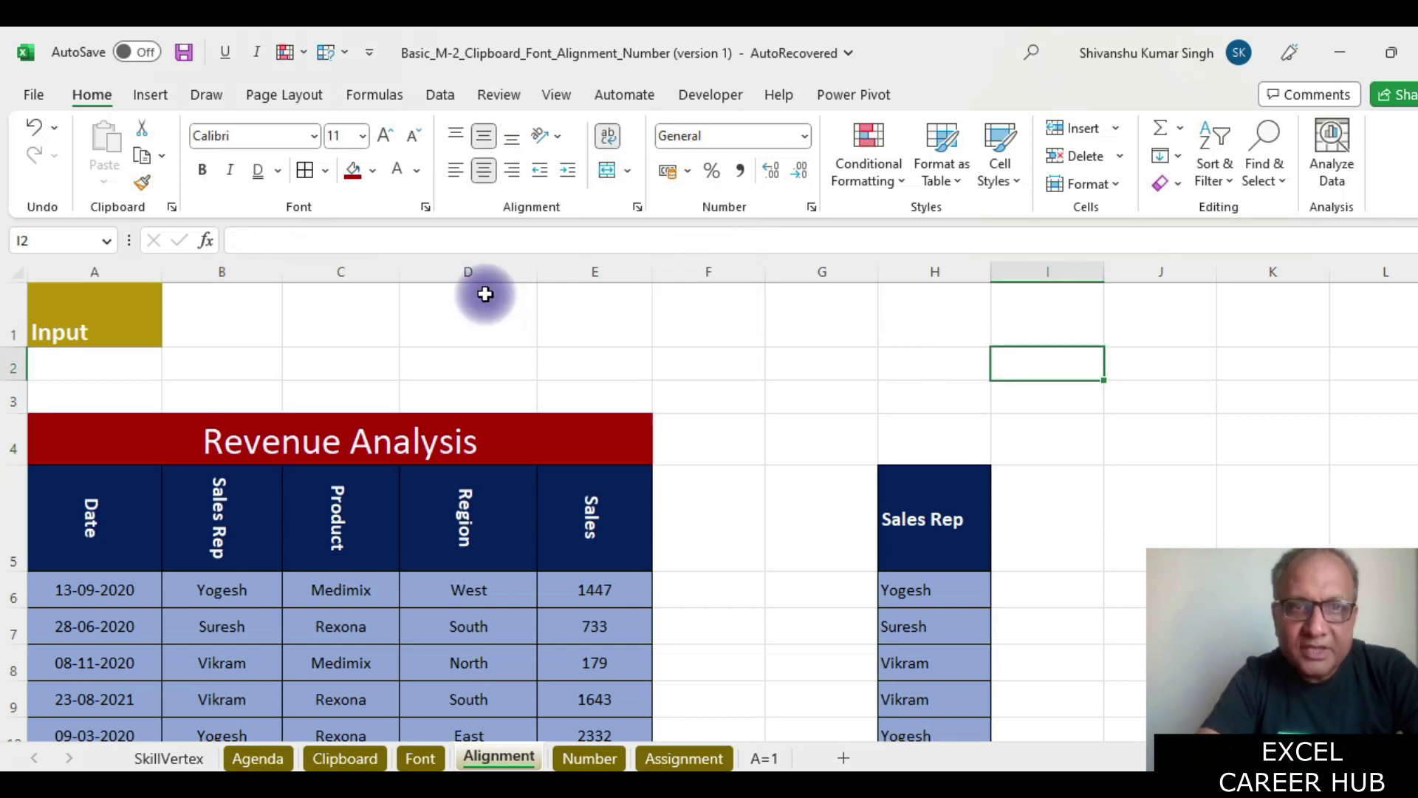
left_click(485, 294)
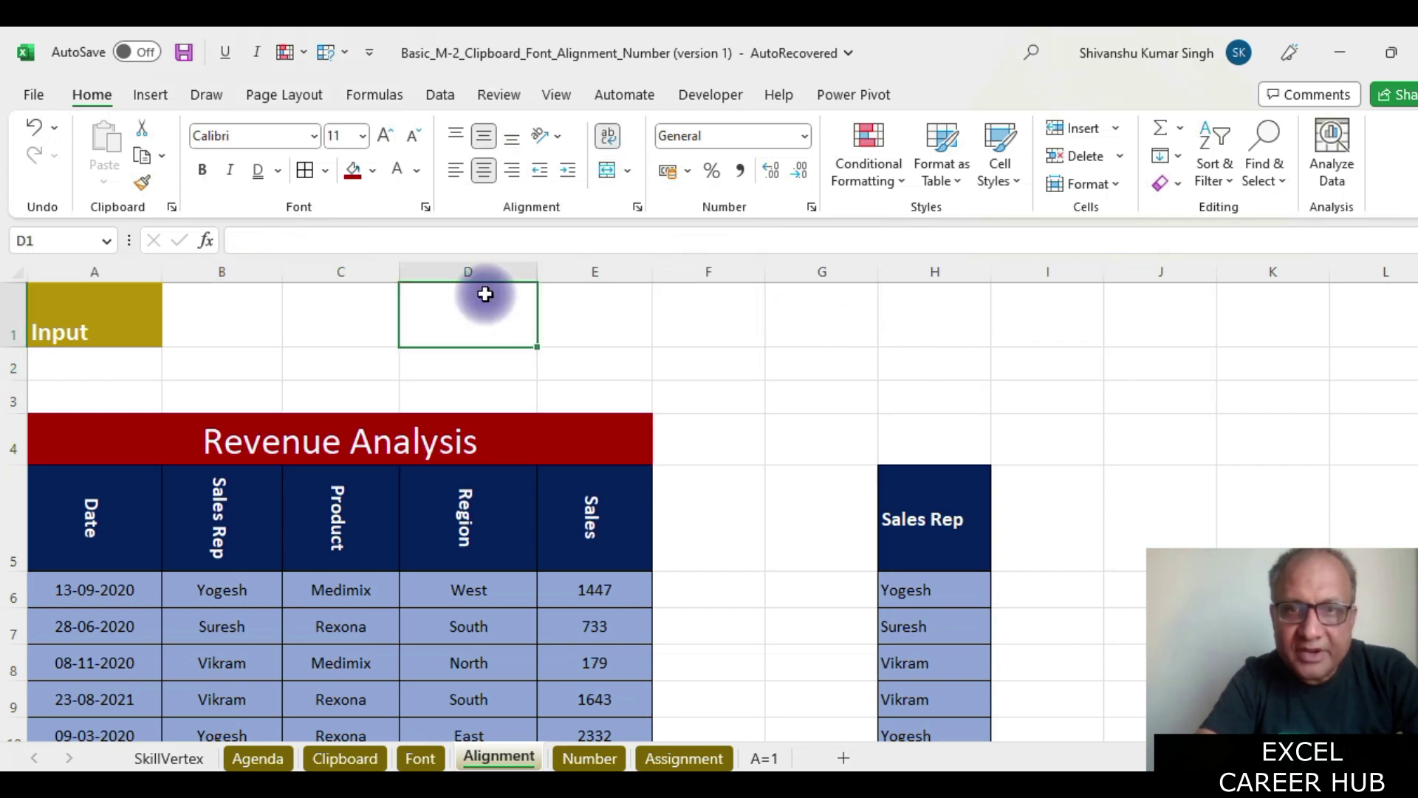
Enter "Revenue Analysis" in cell G1 and turn off its text wrapping
left_click(804, 306)
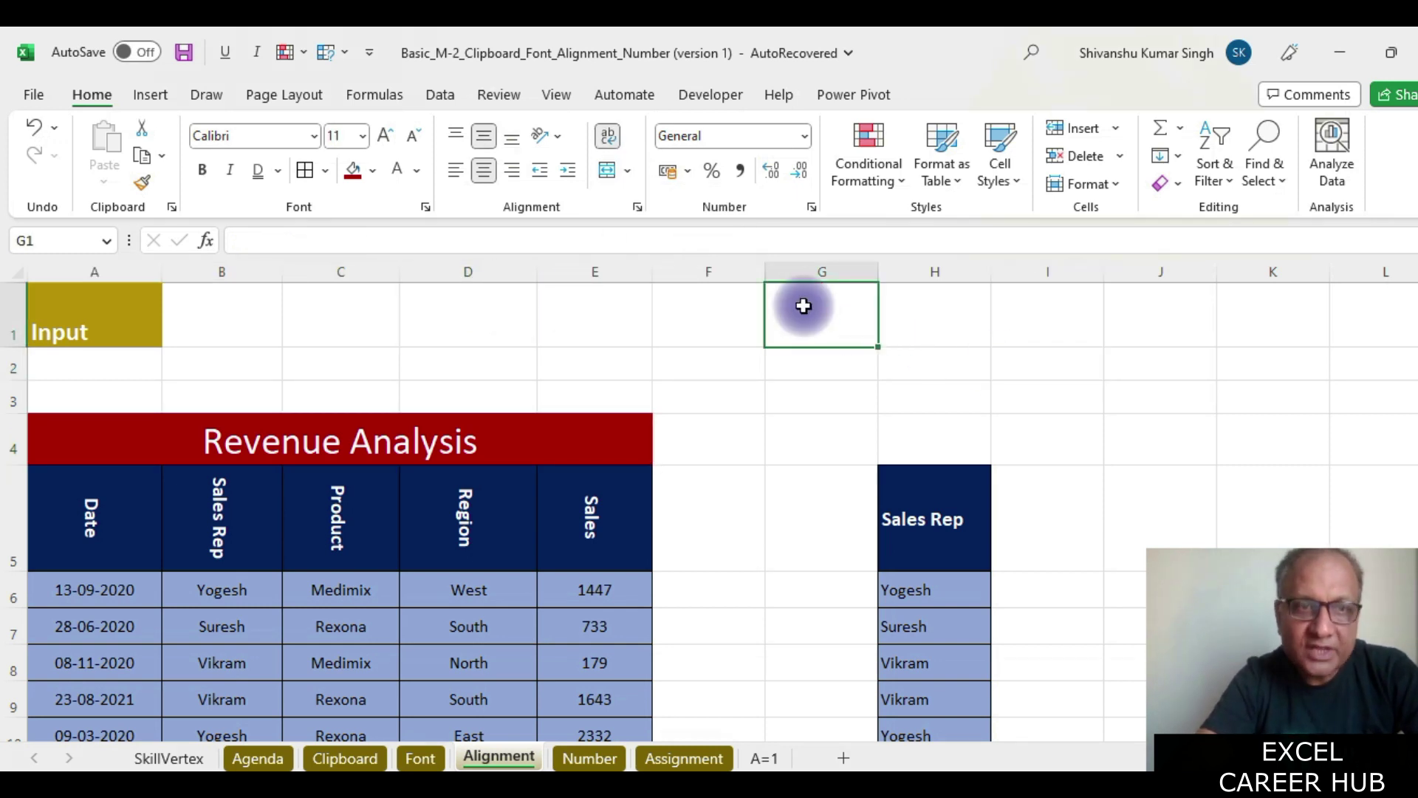
type("Re")
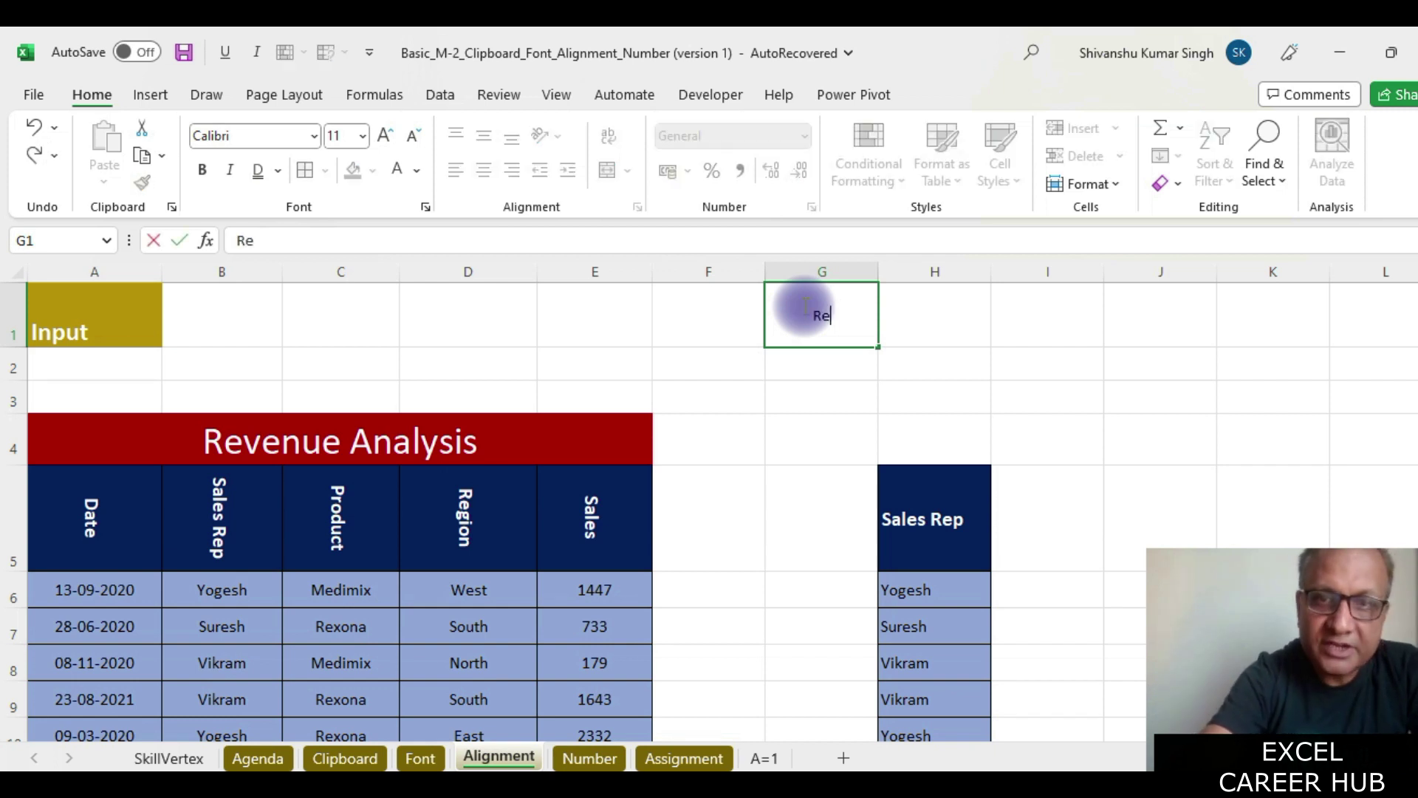
type("venue Analysis")
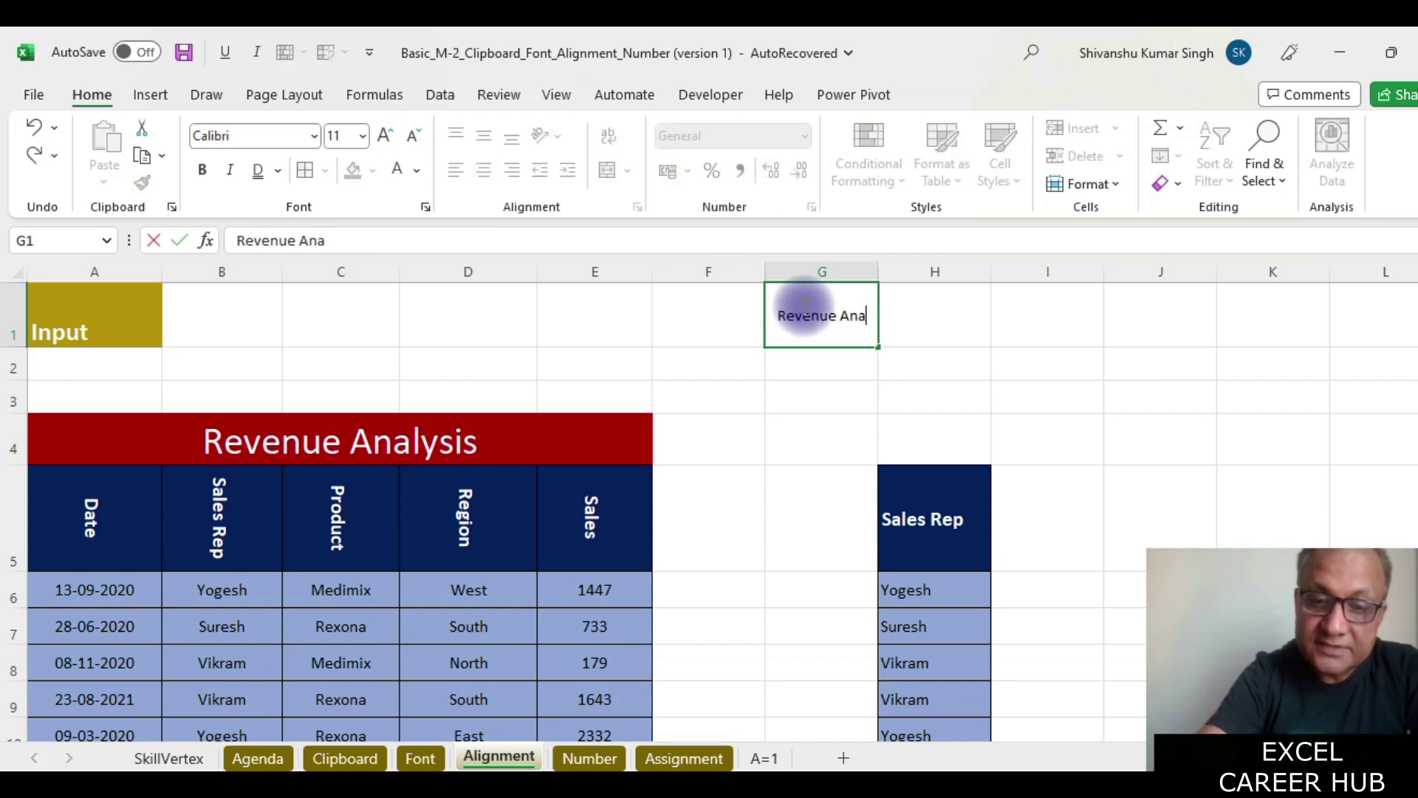
left_click(959, 357)
left_click(820, 307)
left_click(609, 137)
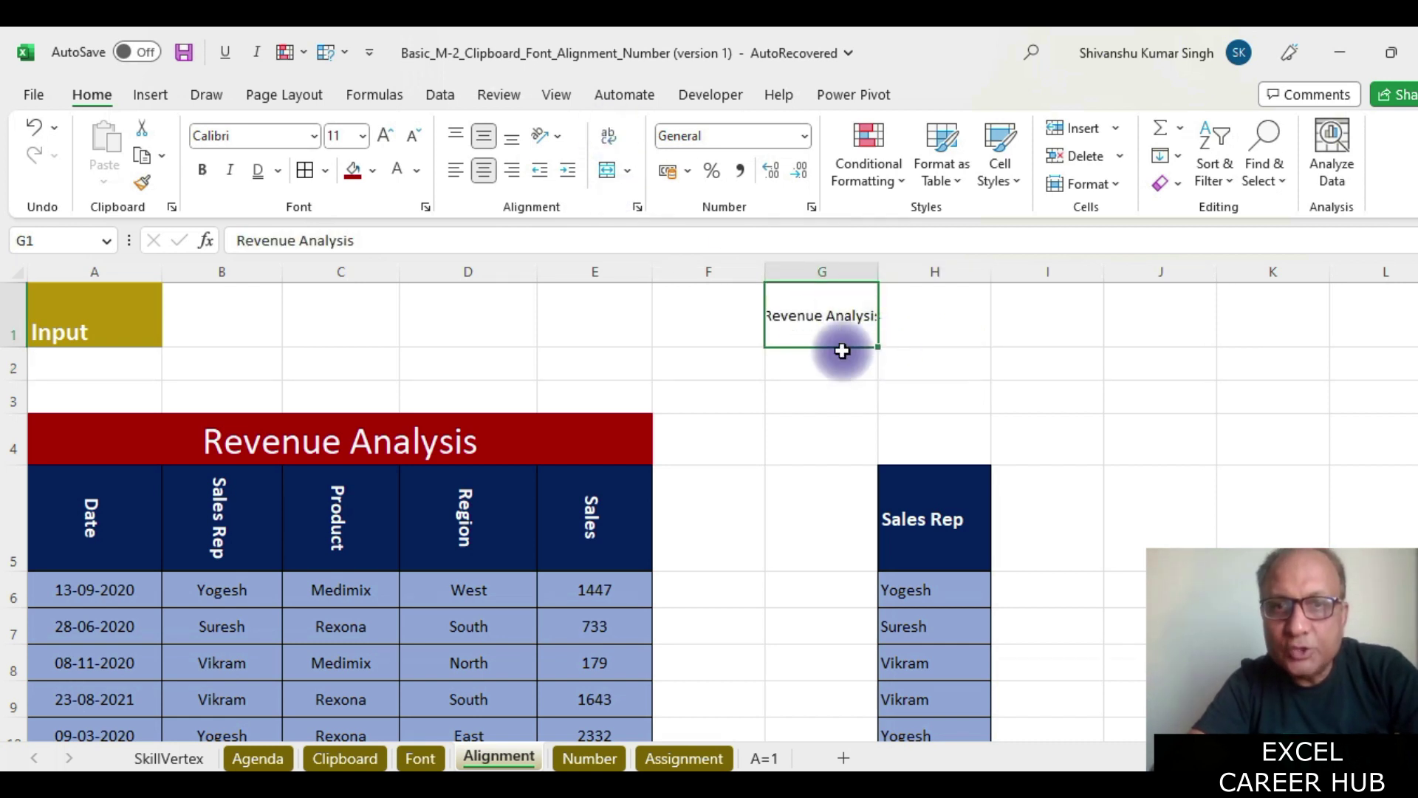
Try Merge & Center on G1:I2 and check the outline border preset for the merged block
left_click_drag(814, 319, 1085, 368)
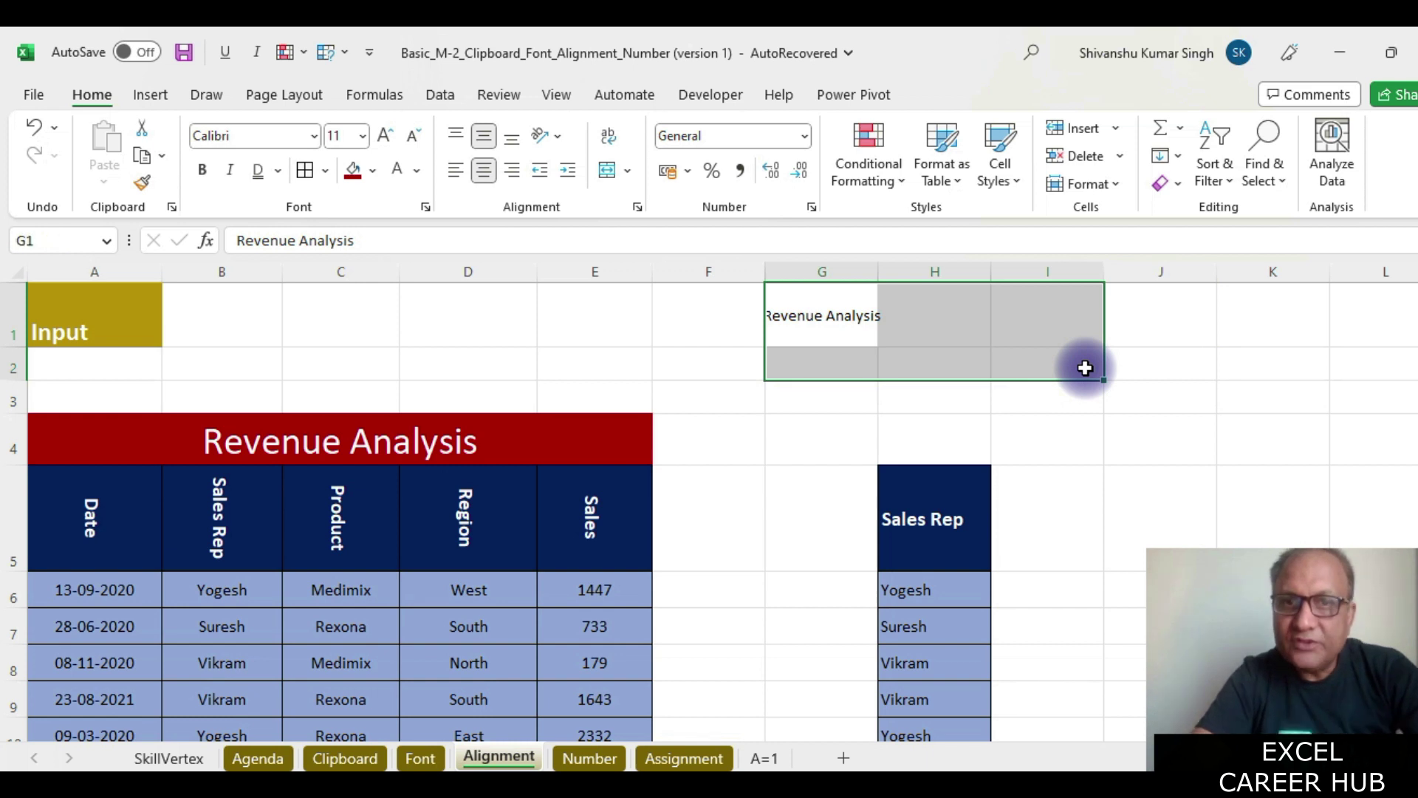
left_click(626, 170)
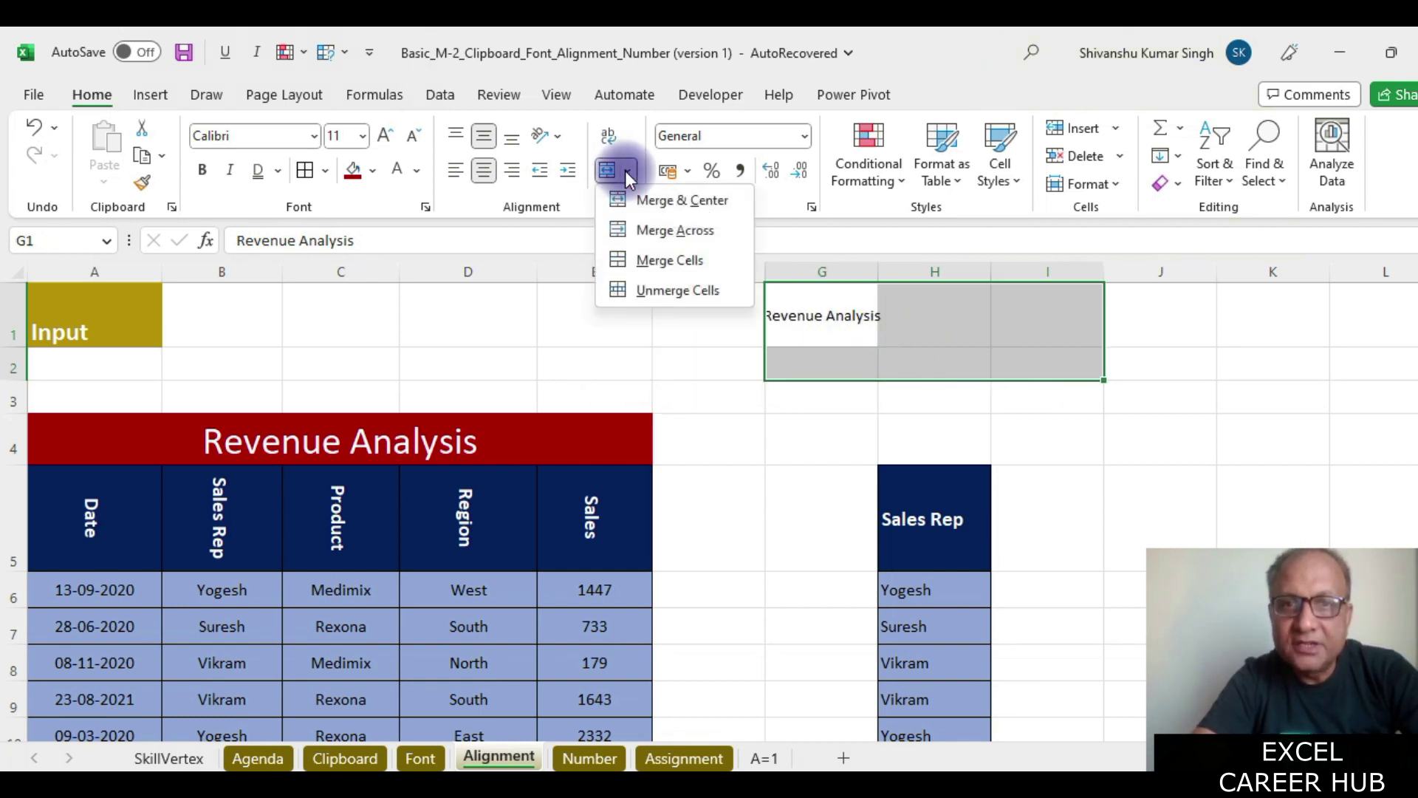
left_click(640, 199)
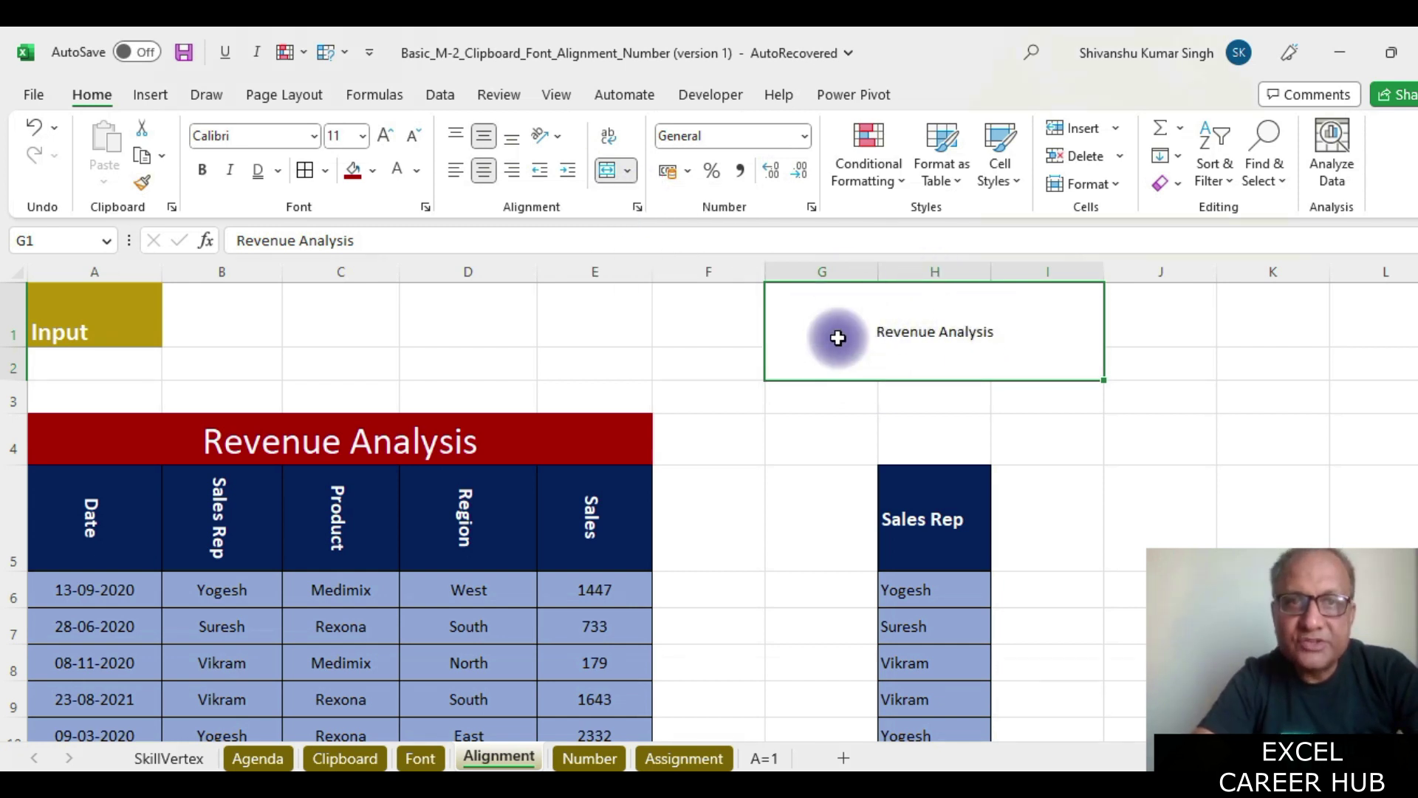
left_click(307, 172)
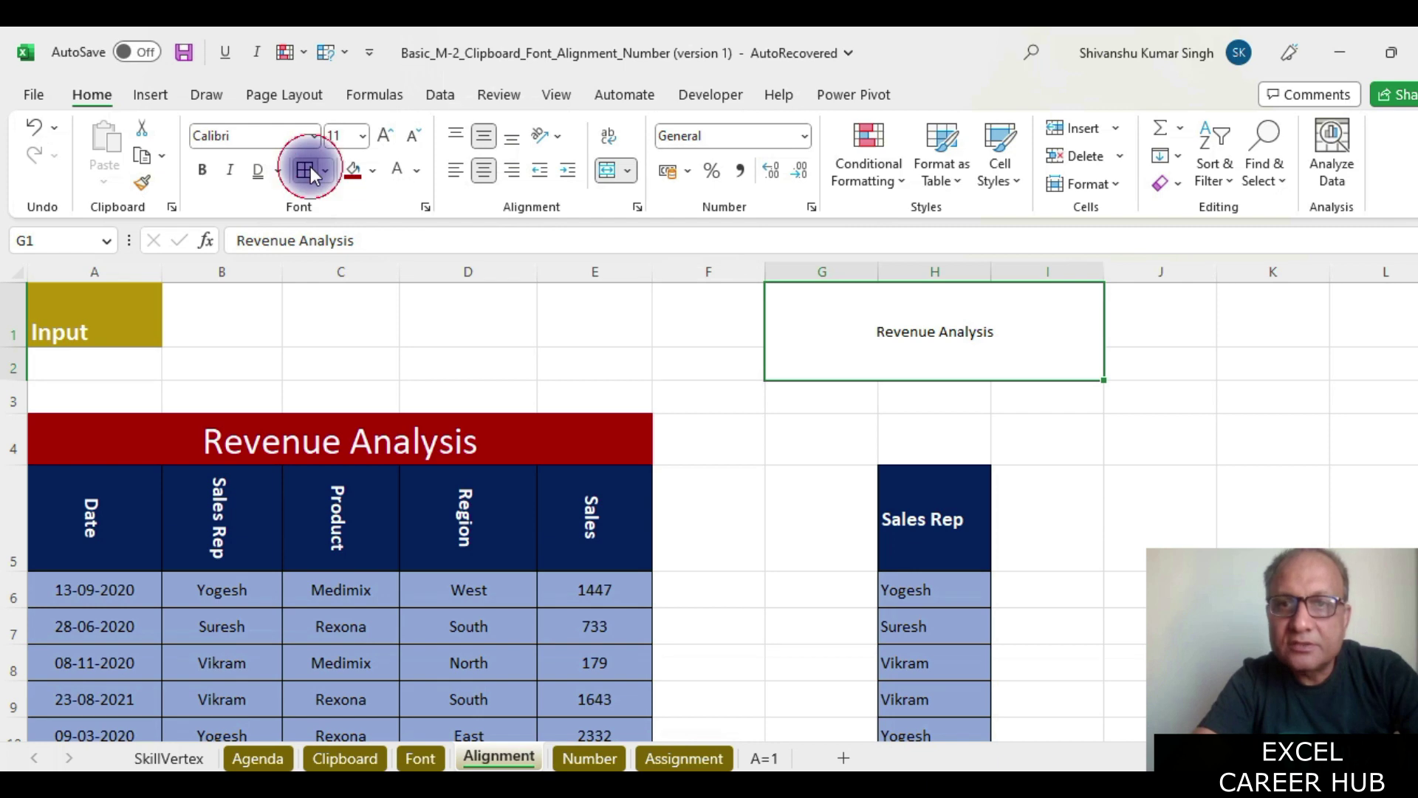
left_click(963, 277)
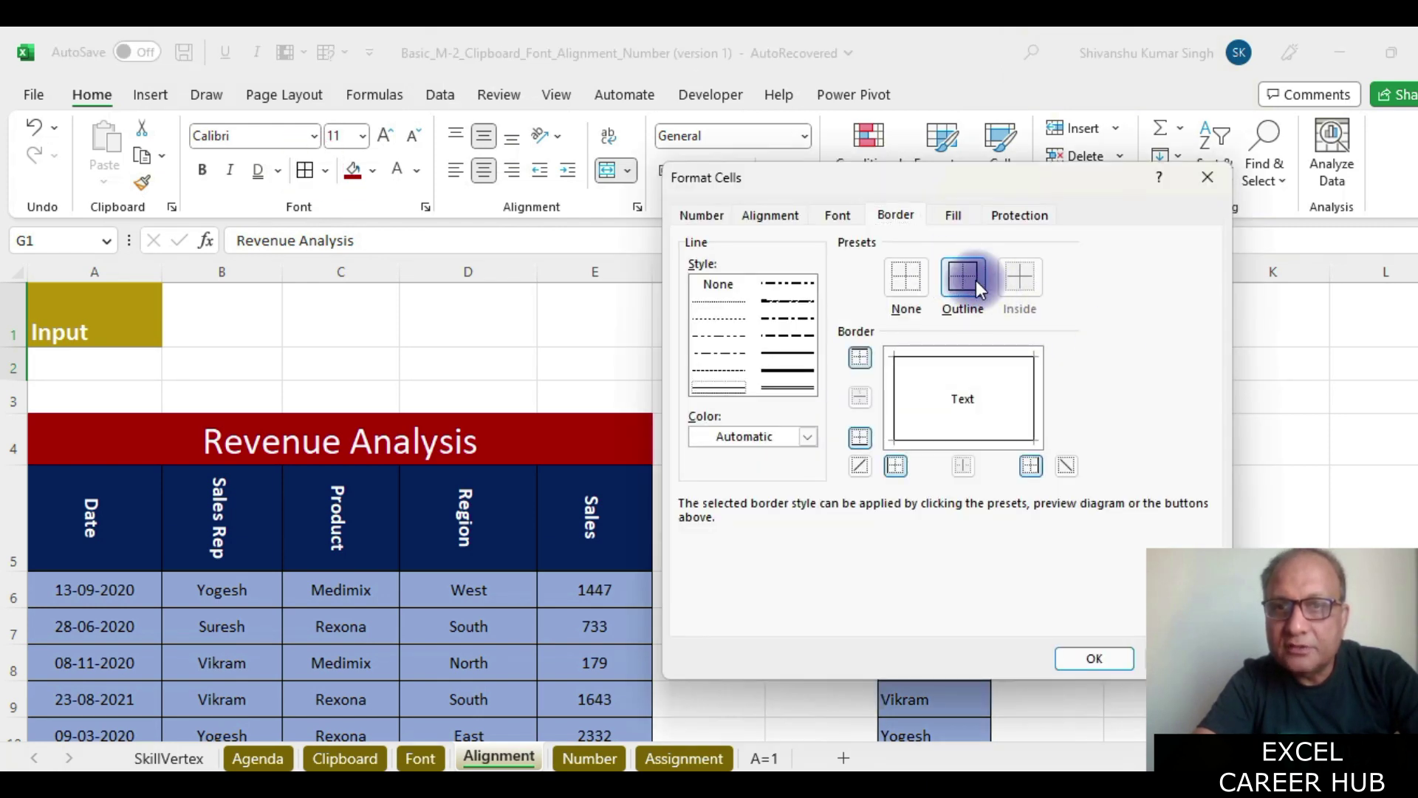
left_click(1207, 179)
Undo the merge of G1:I2, keeping text wrapping off in G1
key("ctrl+z")
key("ctrl+z")
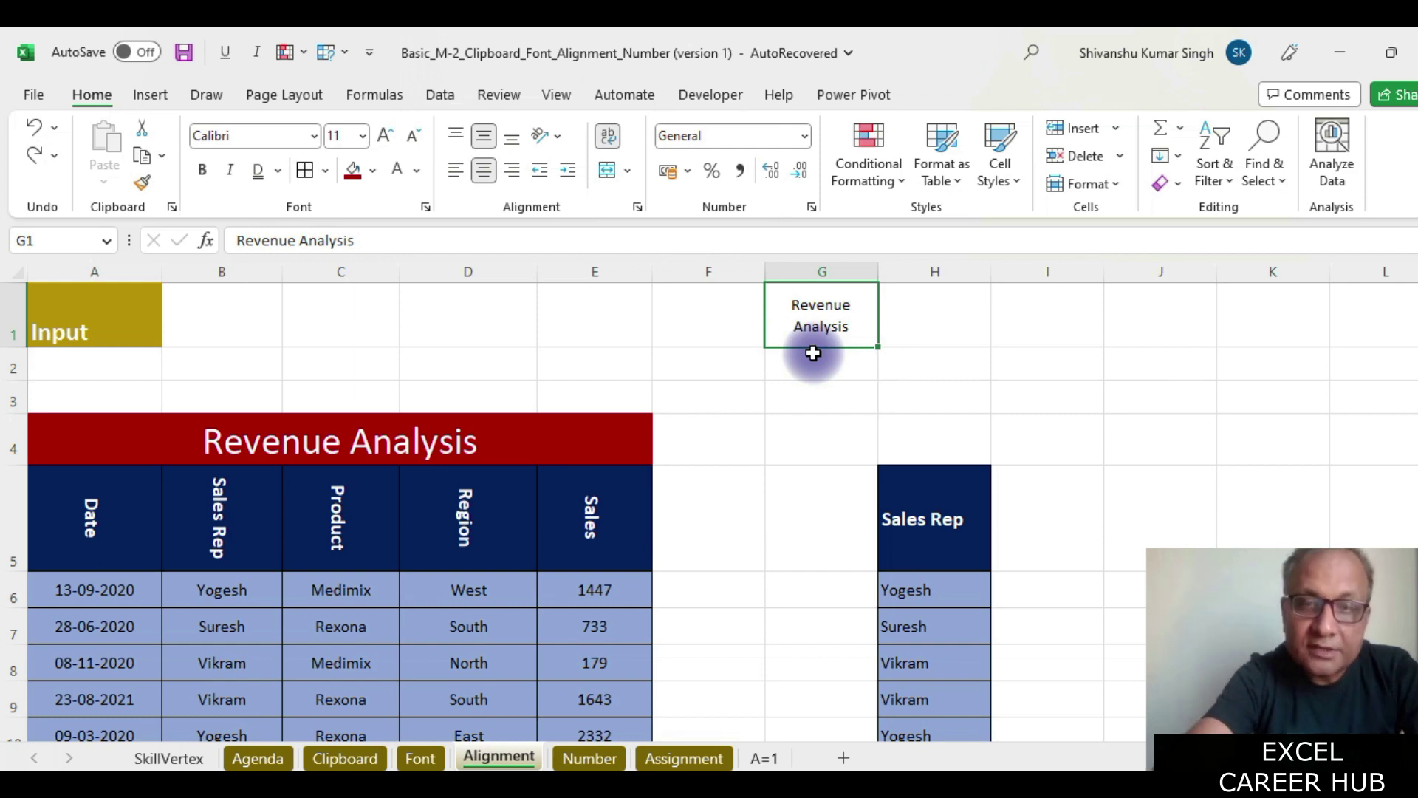
key("ctrl+z")
Apply outline and inside borders to G1:I2 and widen column G to fit its text
left_click_drag(862, 317, 1049, 373)
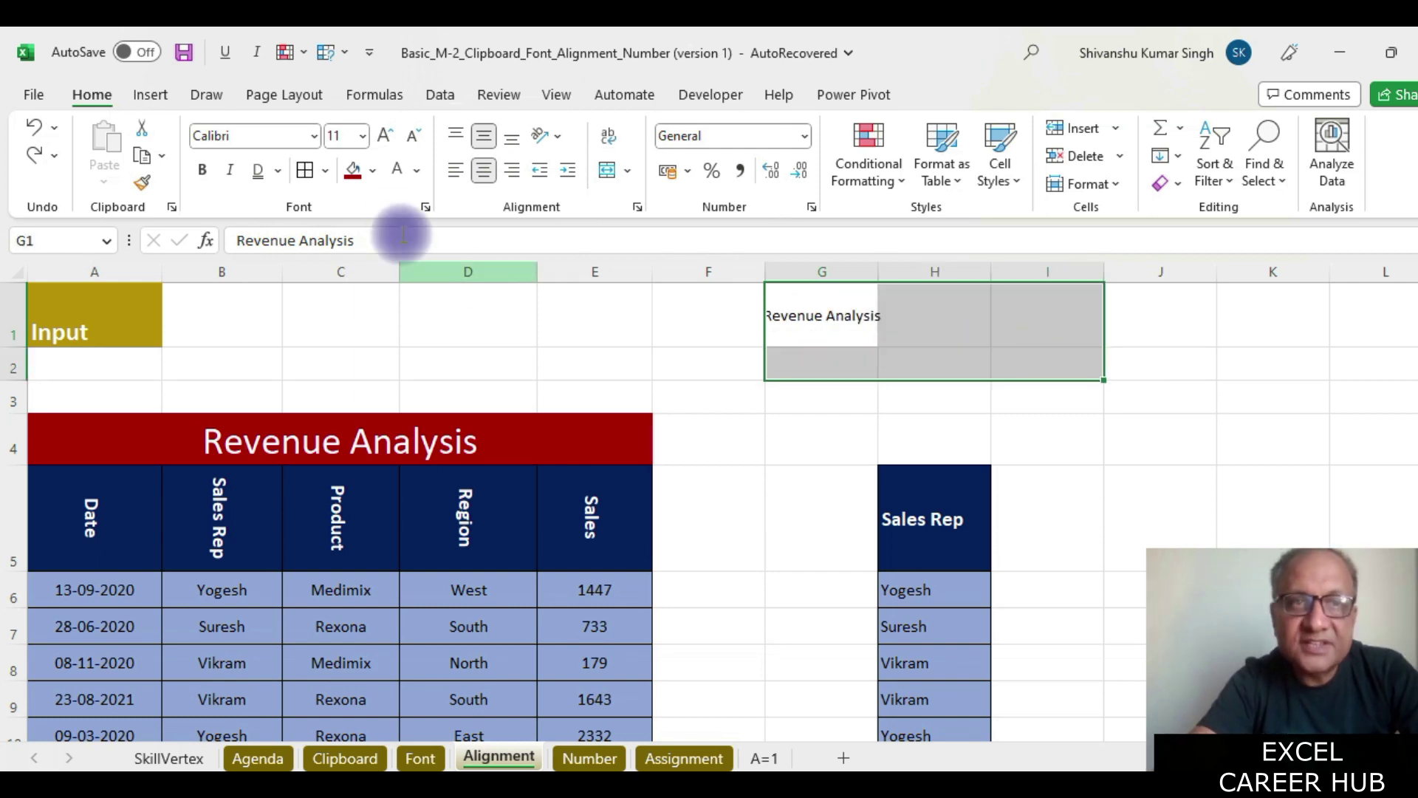
left_click(304, 171)
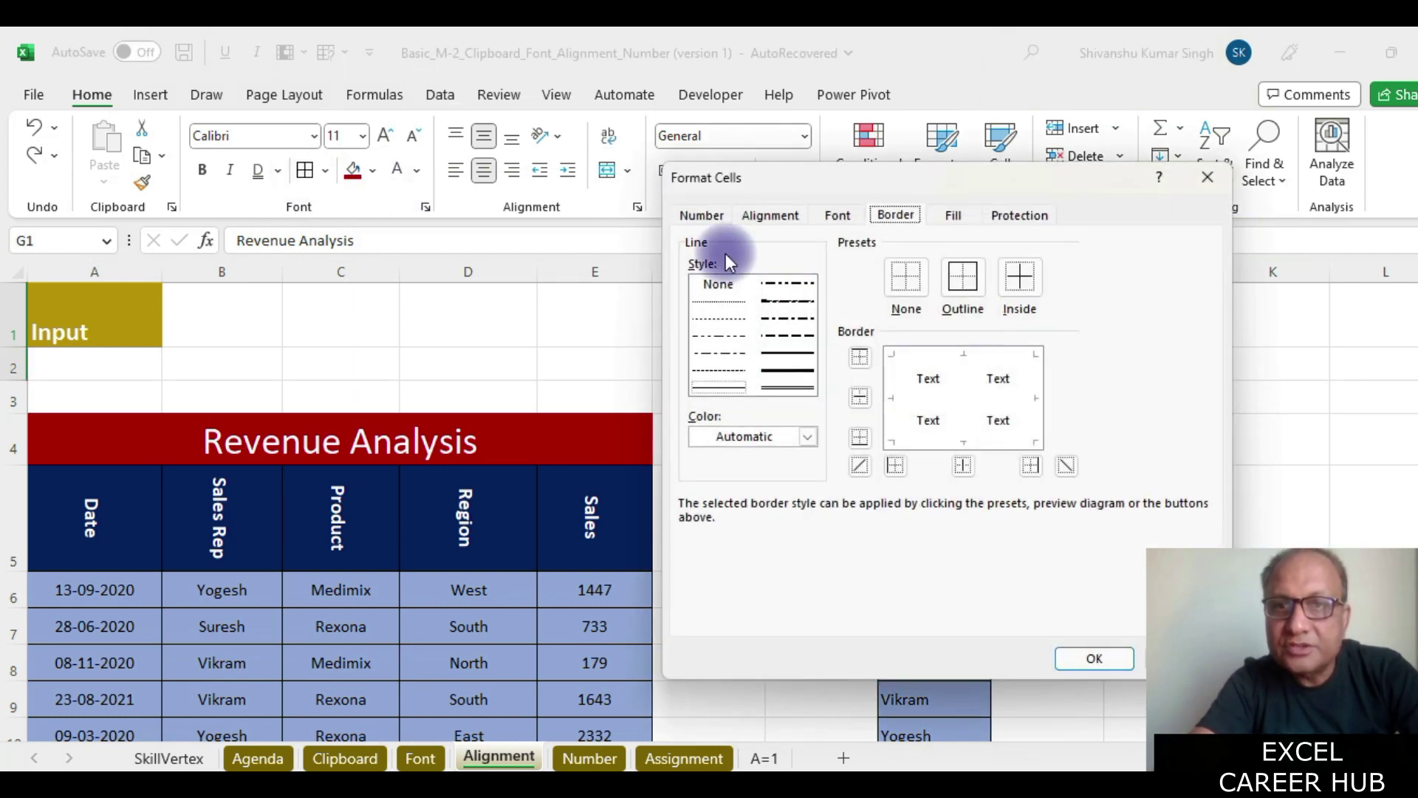
left_click(963, 277)
left_click(1018, 279)
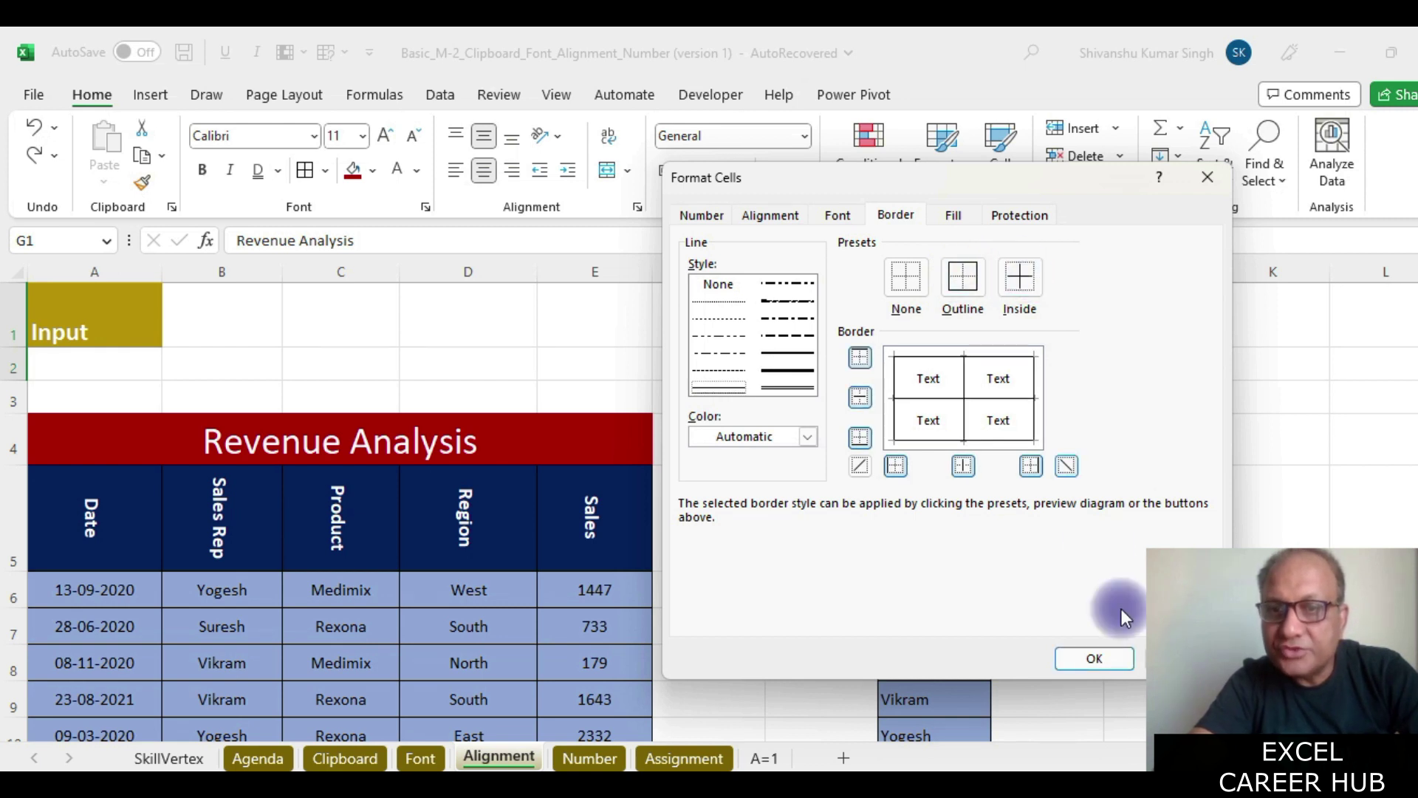
left_click(1093, 658)
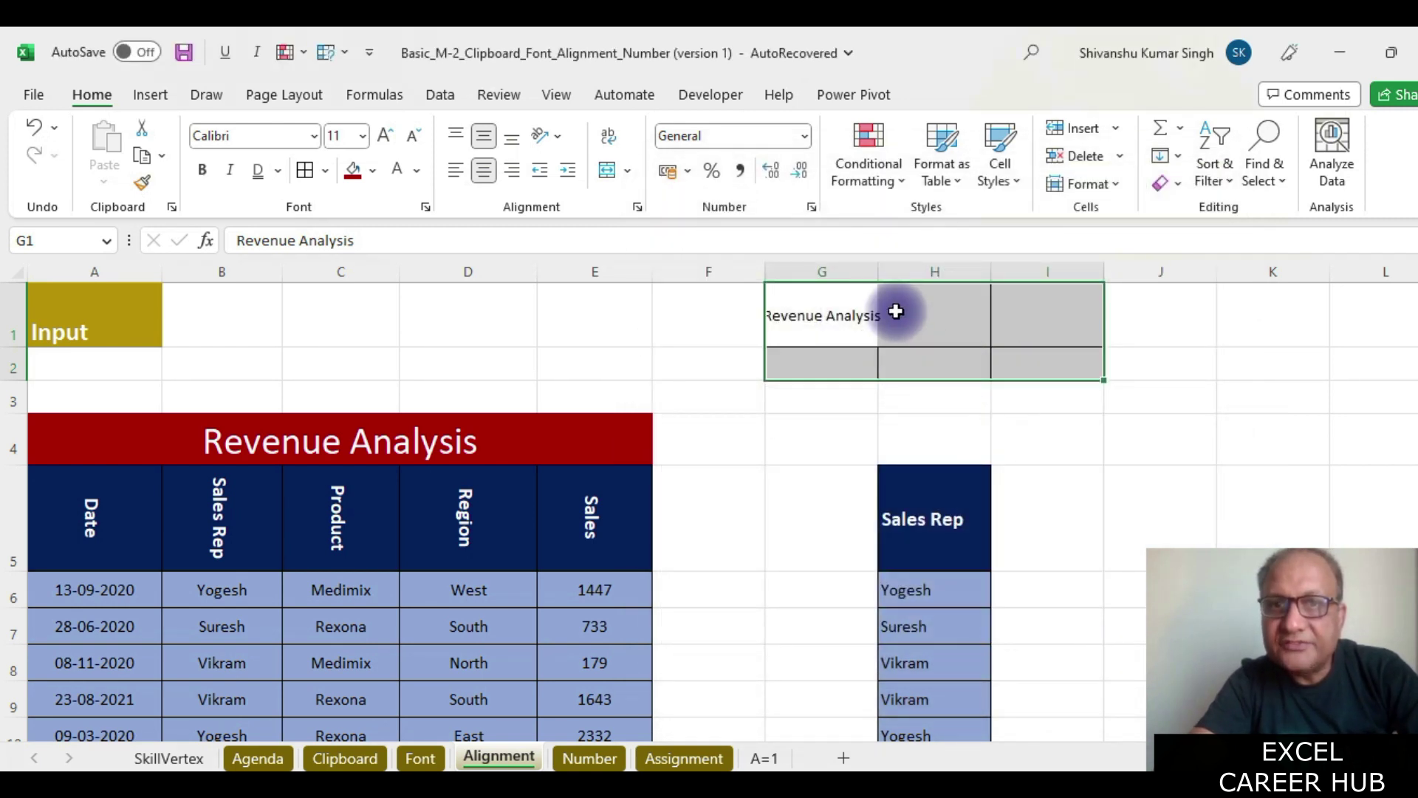
left_click_drag(879, 271, 902, 268)
Try Merge & Center on the bordered range G1:I2, then undo it
left_click_drag(849, 317, 1099, 366)
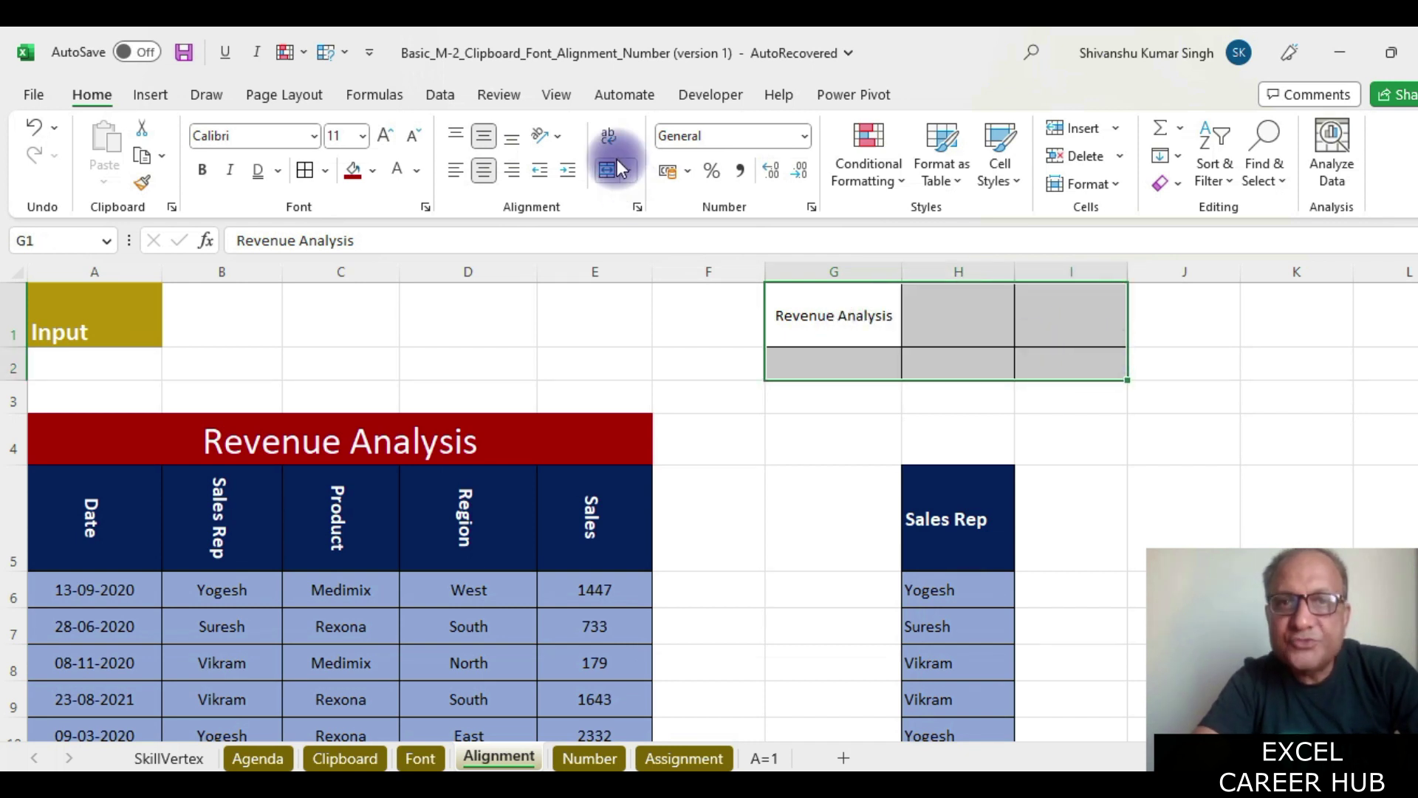
left_click(627, 171)
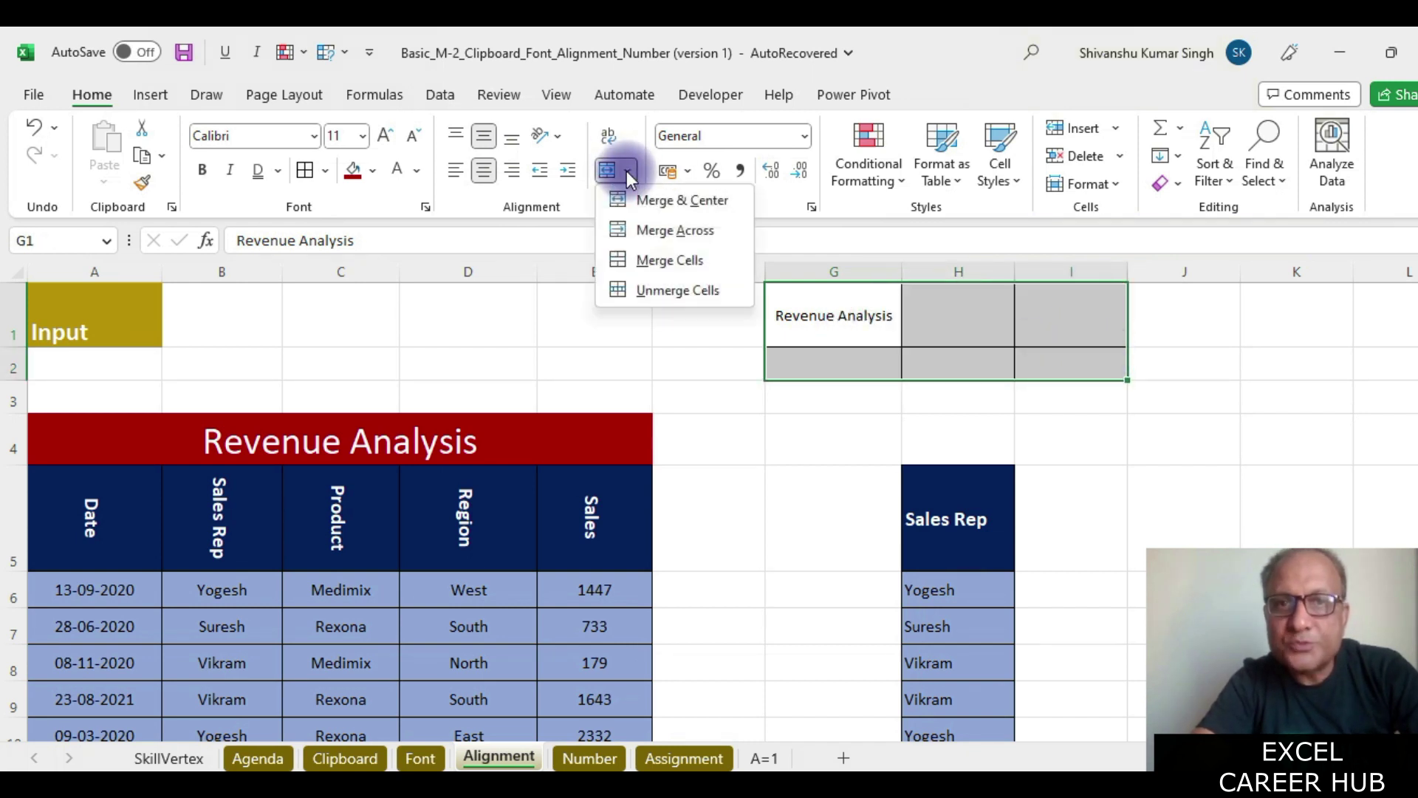
left_click(658, 204)
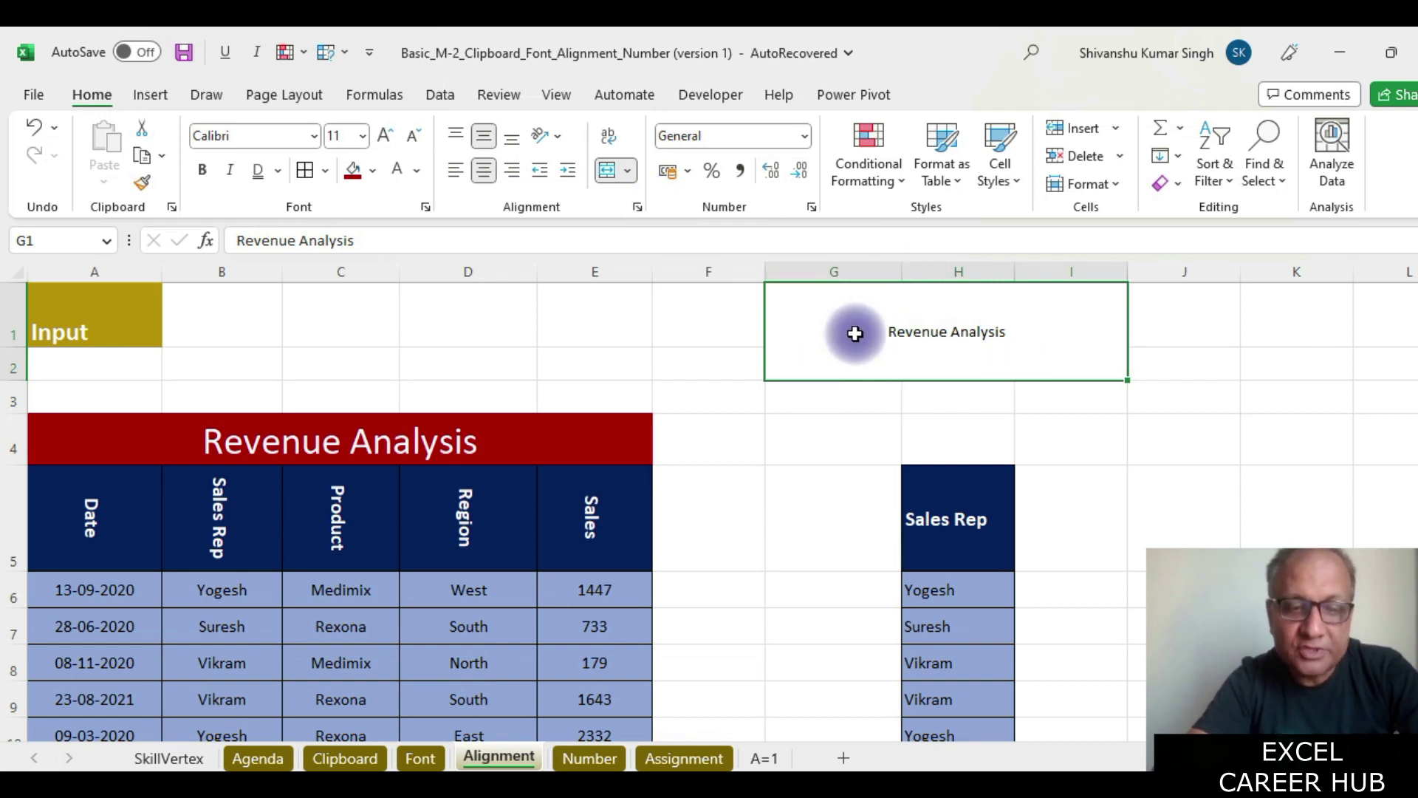
key("ctrl+z")
Apply Merge Across to G1:I2 so that each of the two rows is merged separately
left_click_drag(855, 334, 1093, 370)
left_click(629, 170)
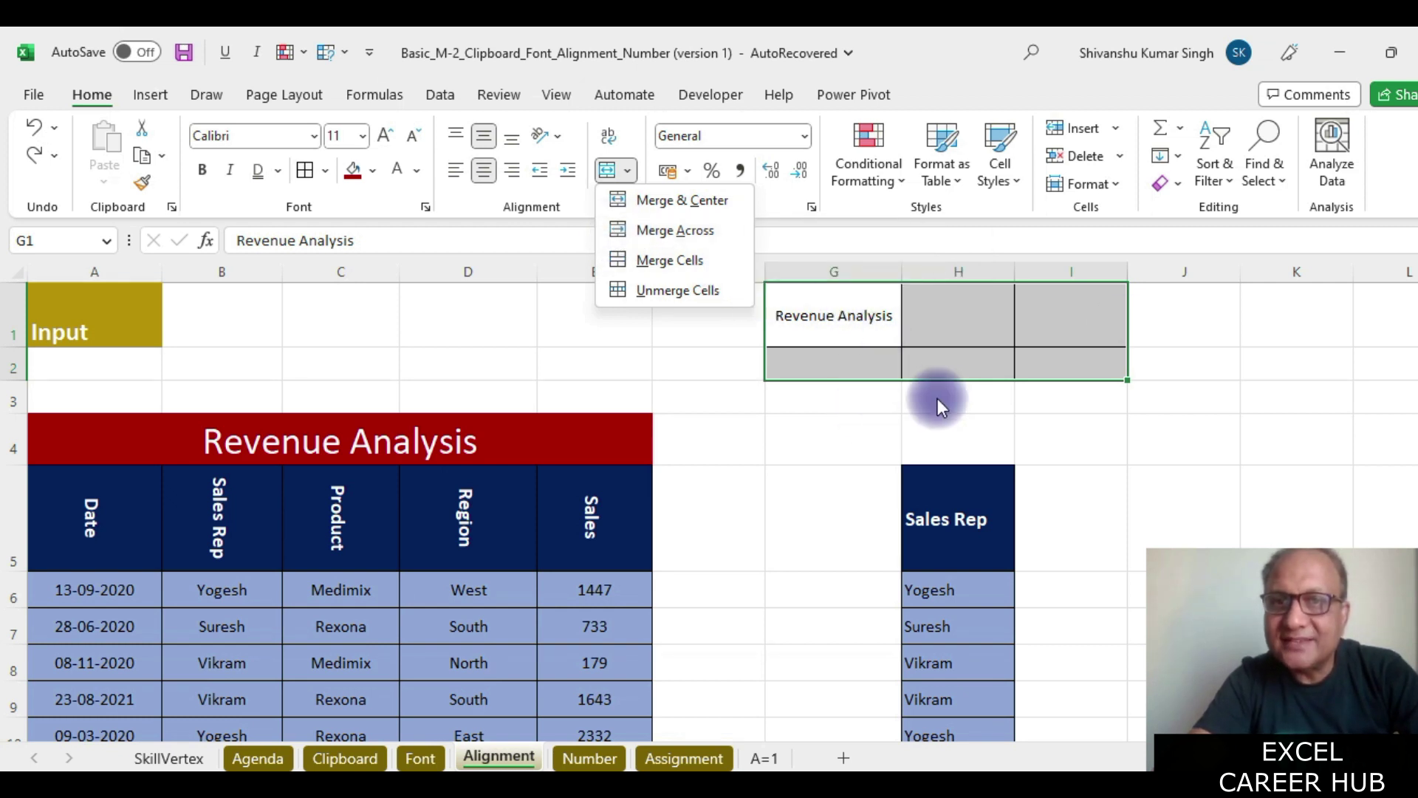
left_click(662, 232)
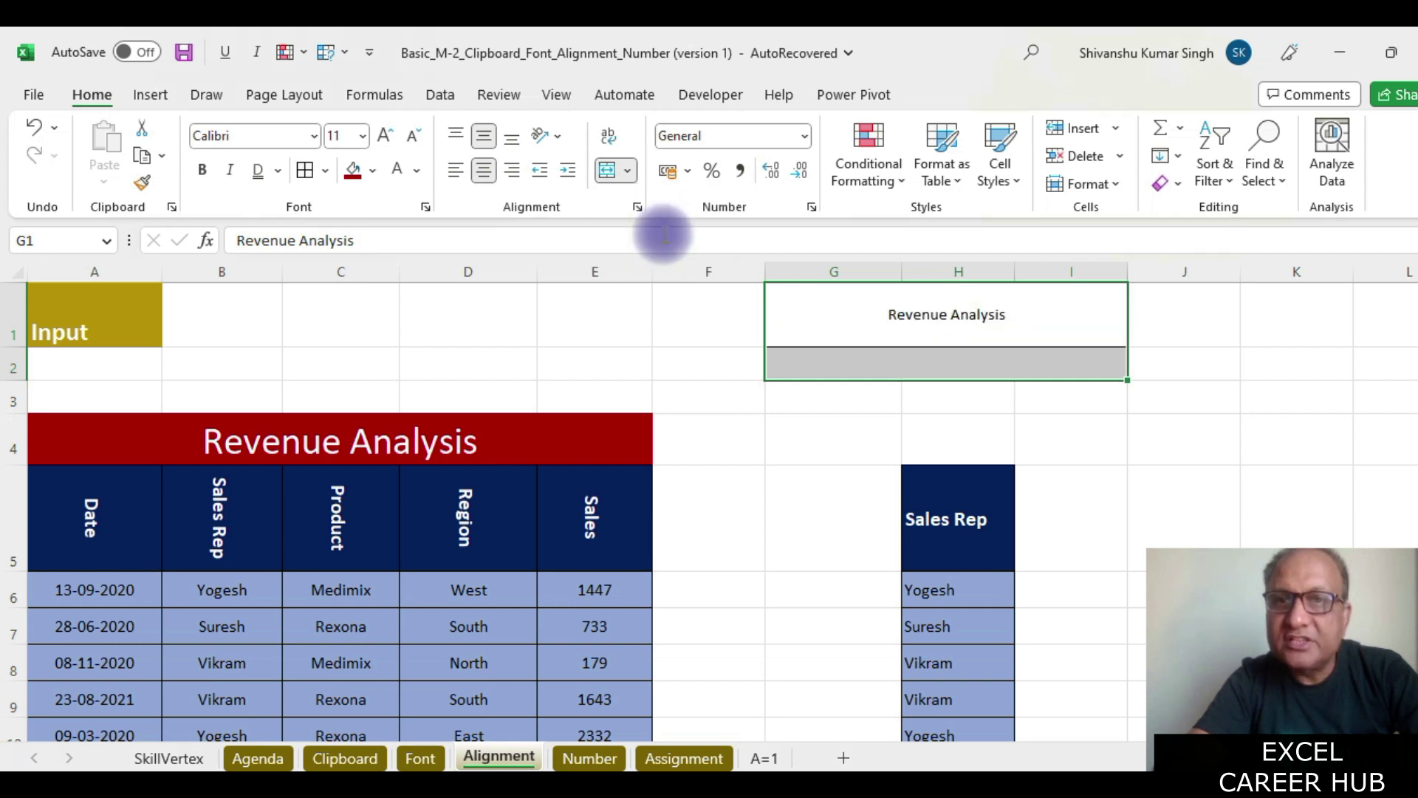